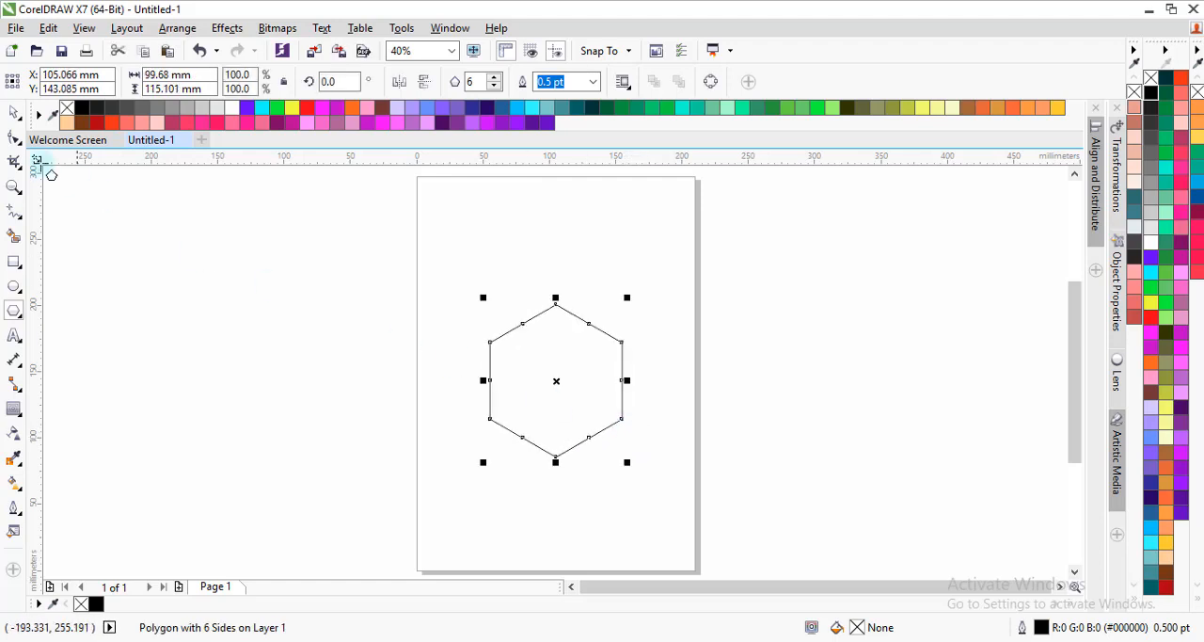
Step: Widen the hexagon to about 116 mm and add a one-step inside contour with a 12 mm offset
{"action": "left_click", "coordinate": [13, 112]}
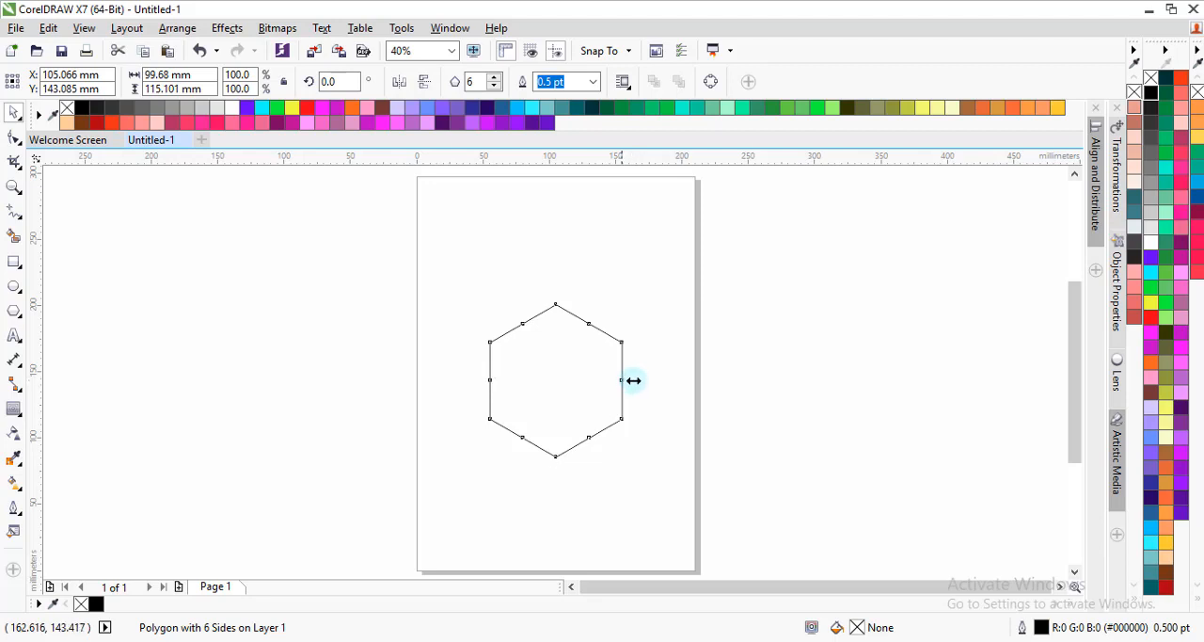
{"action": "left_click_drag", "start_coordinate": [633, 380], "coordinate": [642, 380]}
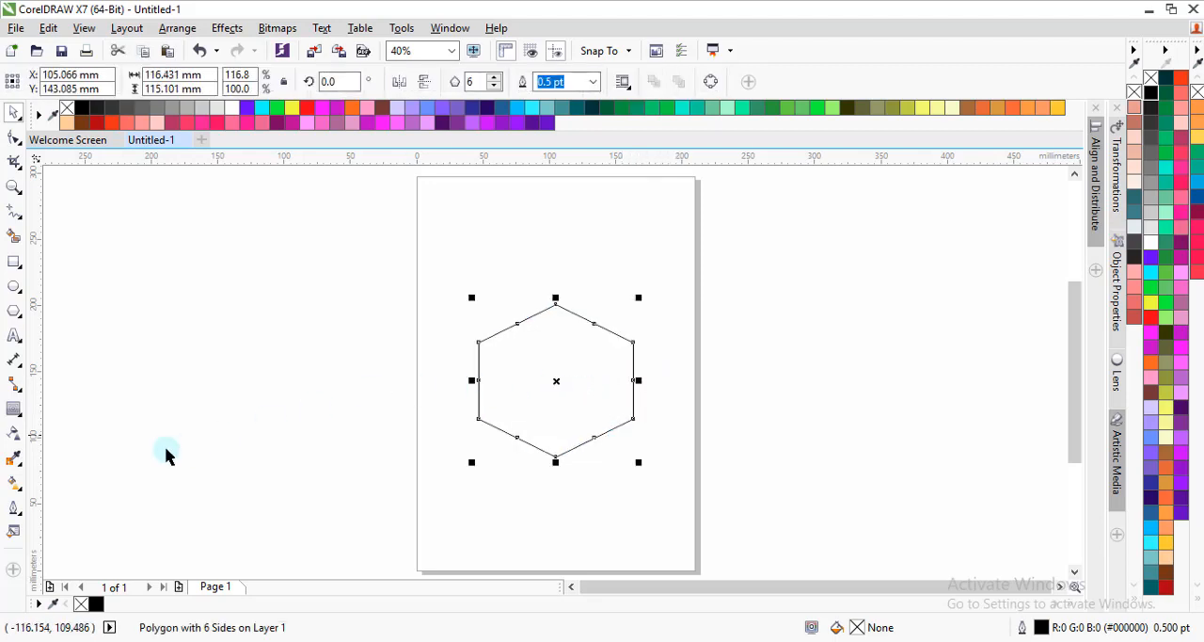
{"action": "left_click", "coordinate": [13, 409]}
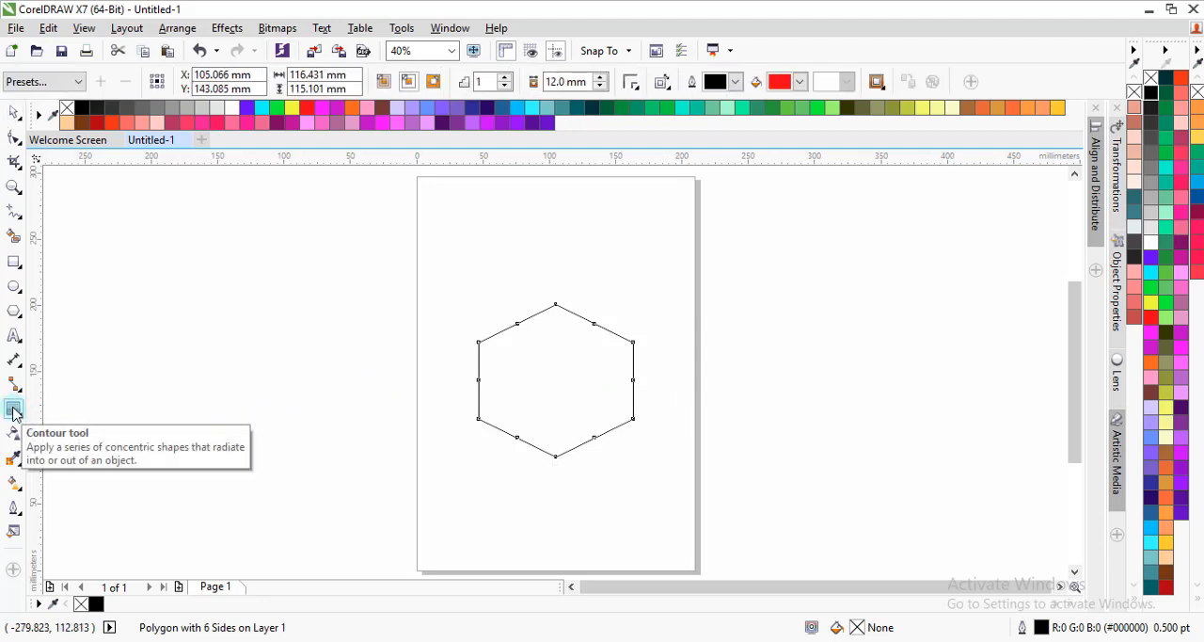
{"action": "left_click", "coordinate": [409, 82]}
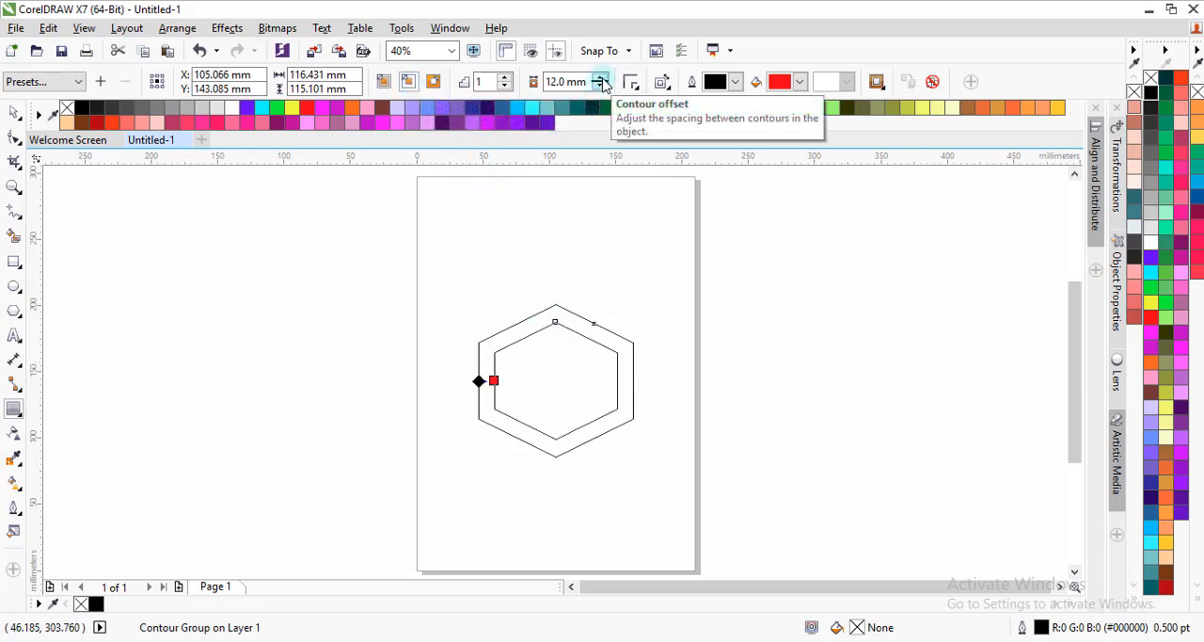
{"action": "scroll", "coordinate": [528, 409], "scroll_direction": "up", "scroll_amount": 2}
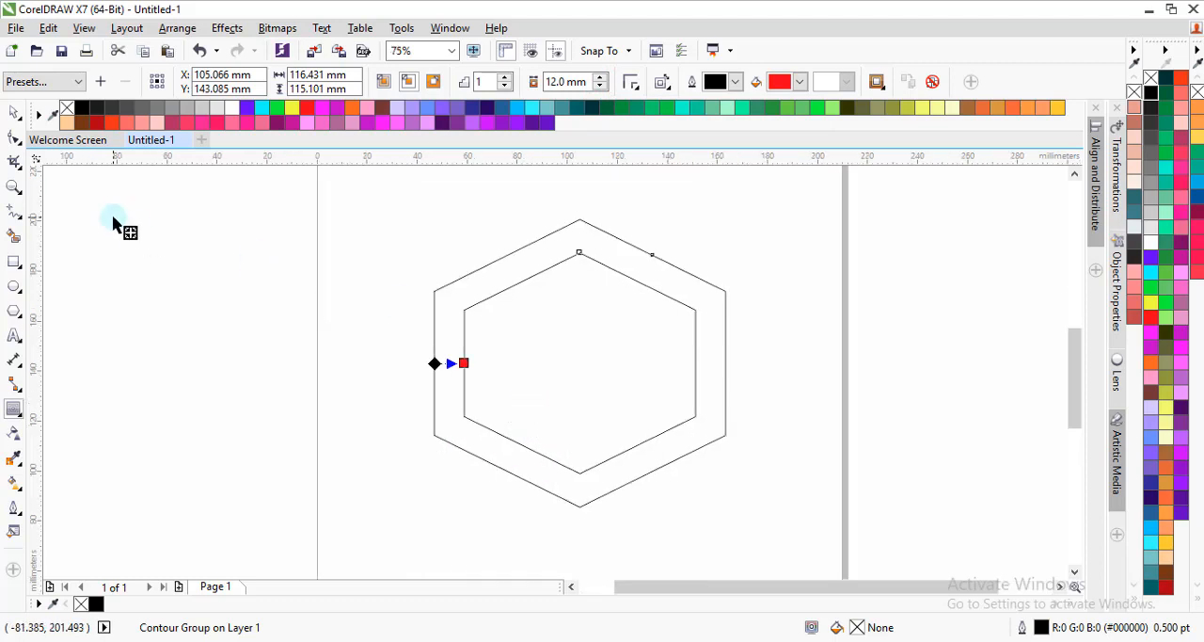
{"action": "left_click", "coordinate": [14, 112]}
{"action": "left_click", "coordinate": [376, 303]}
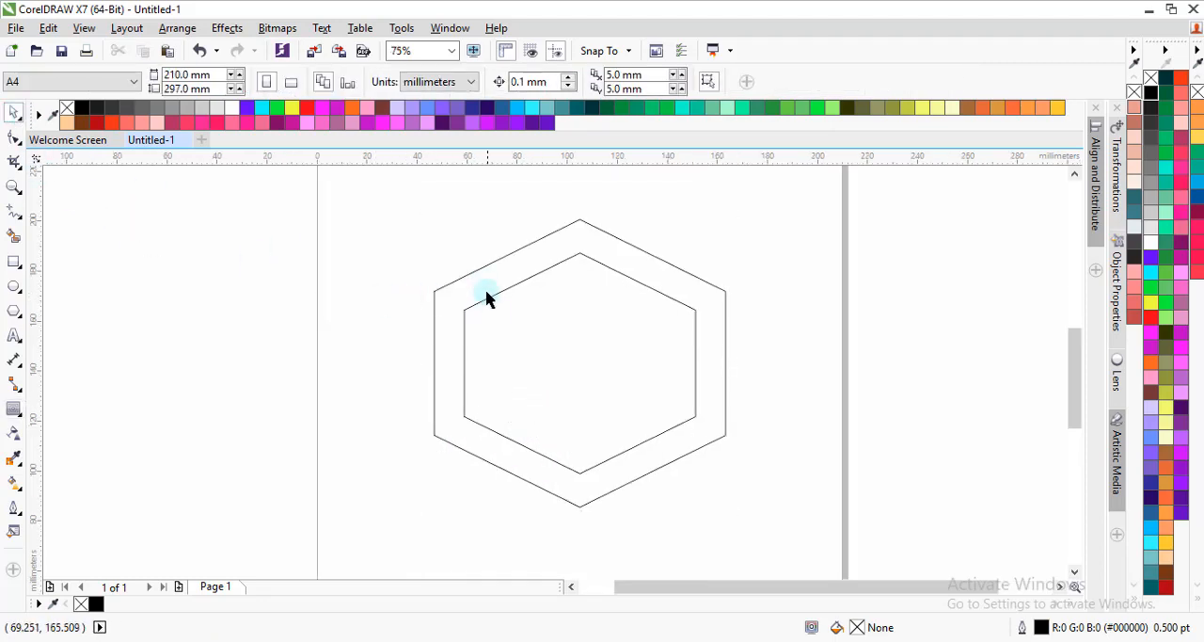
{"action": "left_click", "coordinate": [487, 294]}
{"action": "left_click", "coordinate": [13, 409]}
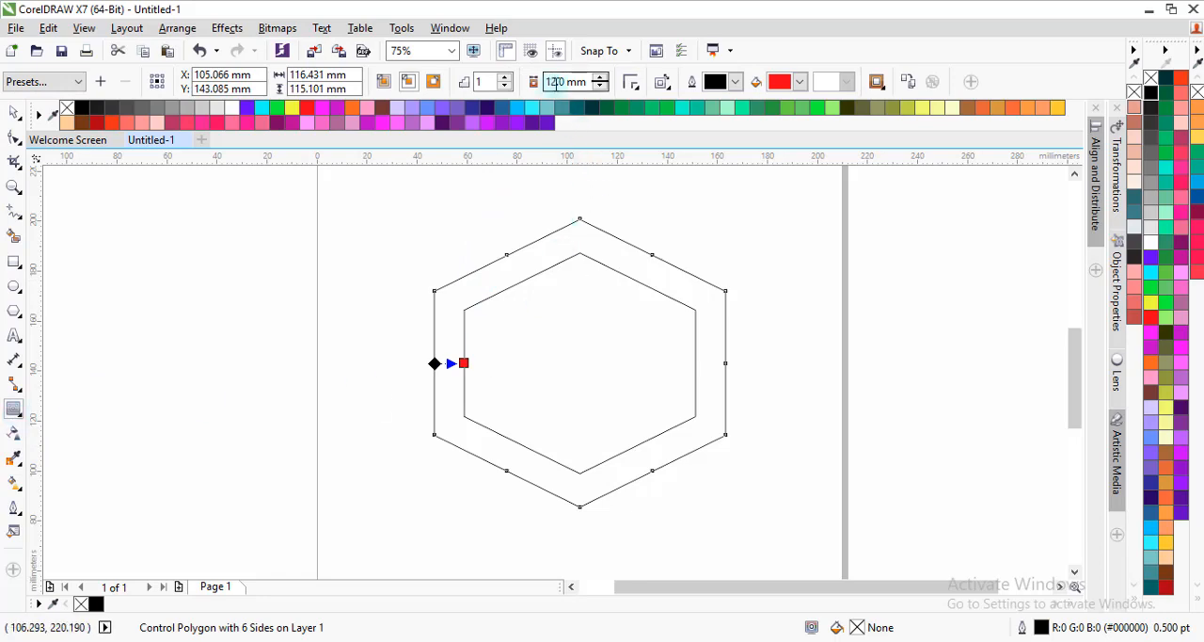
{"action": "left_click", "coordinate": [560, 85]}
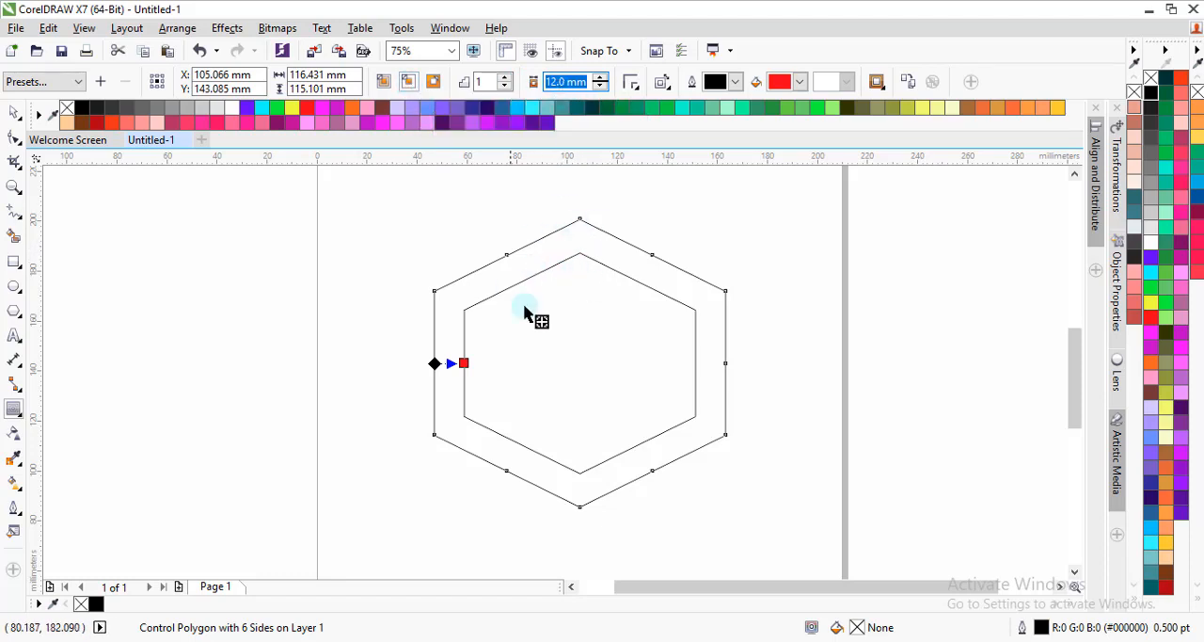
{"action": "left_click", "coordinate": [14, 138]}
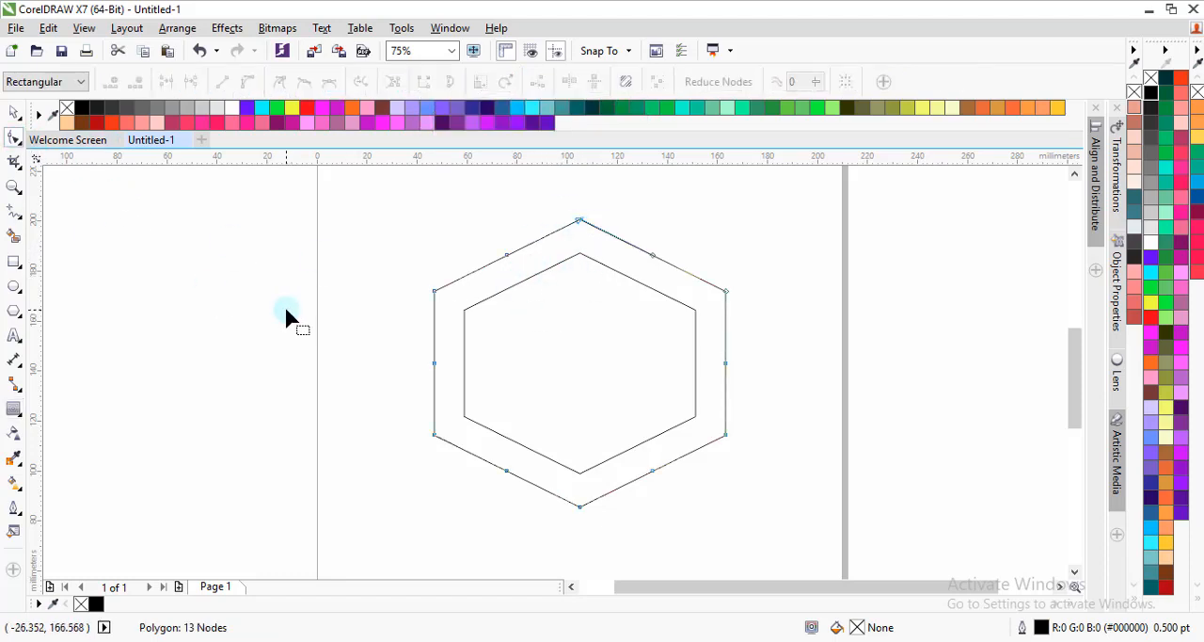
{"action": "left_click", "coordinate": [14, 112]}
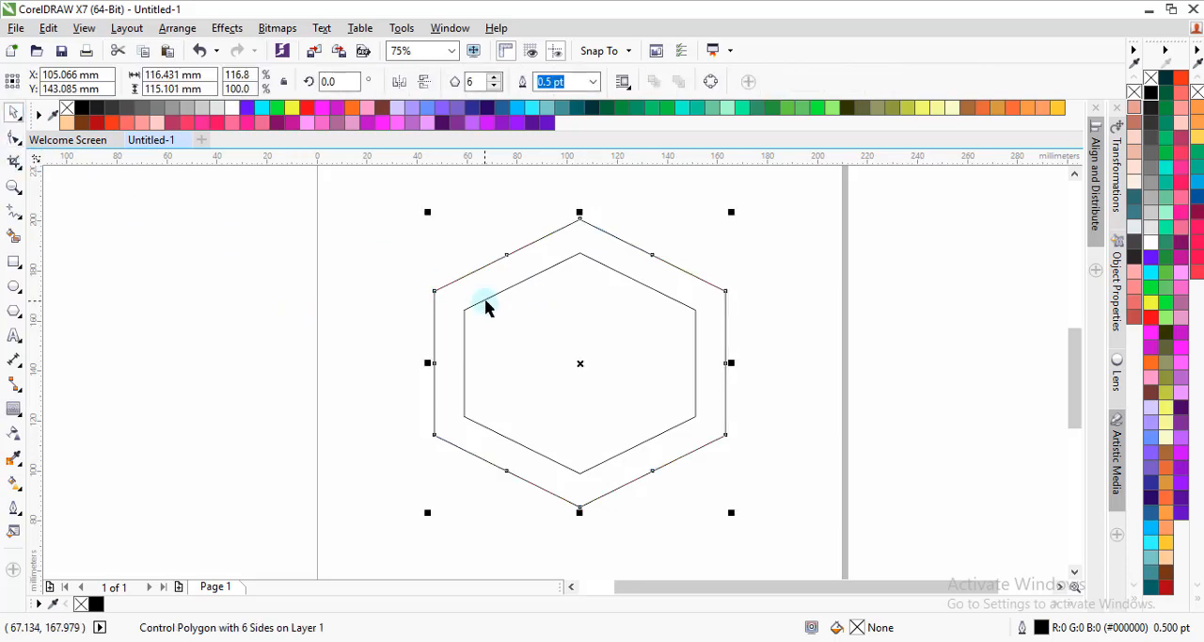
{"action": "left_click", "coordinate": [176, 30]}
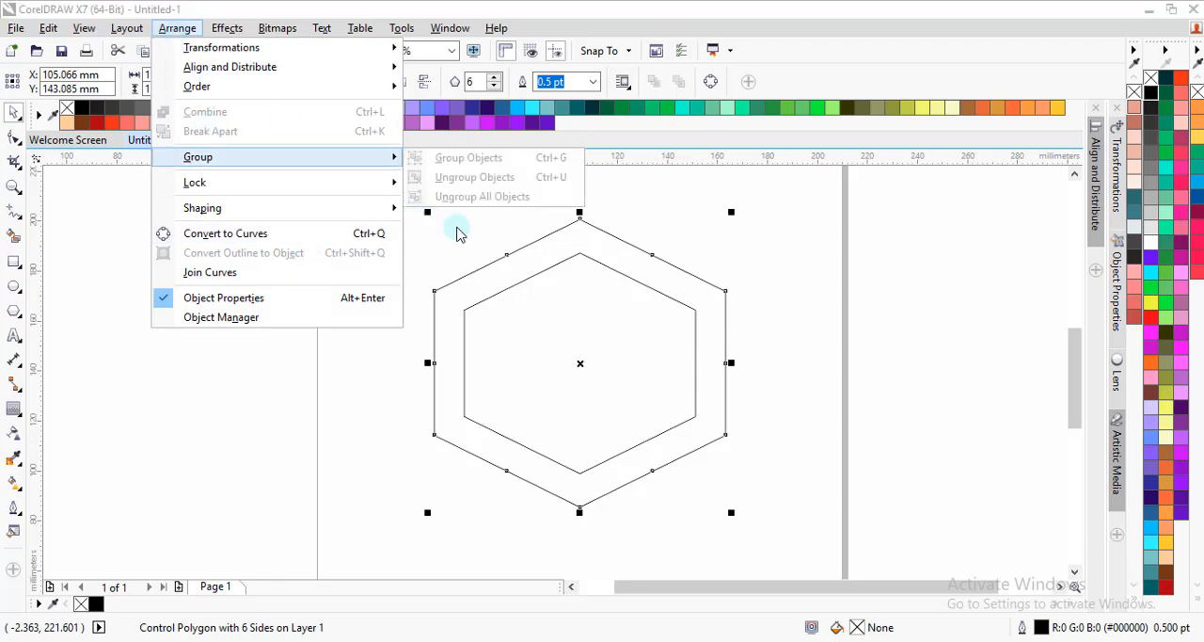
{"action": "left_click", "coordinate": [429, 244]}
{"action": "left_click", "coordinate": [509, 286]}
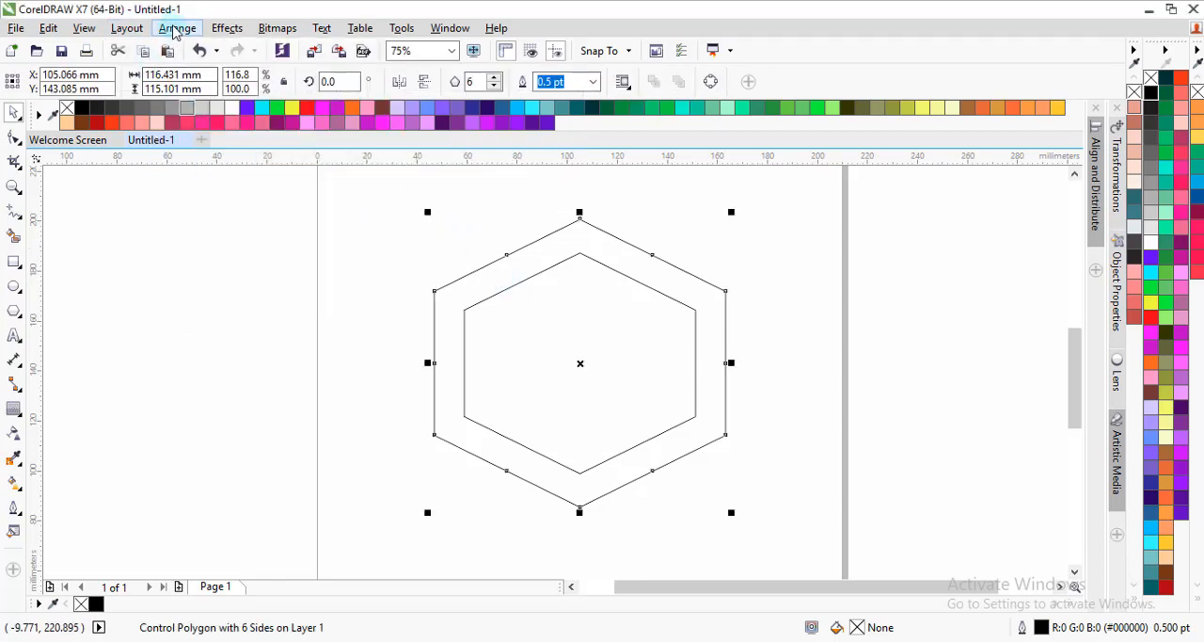
{"action": "left_click", "coordinate": [177, 29]}
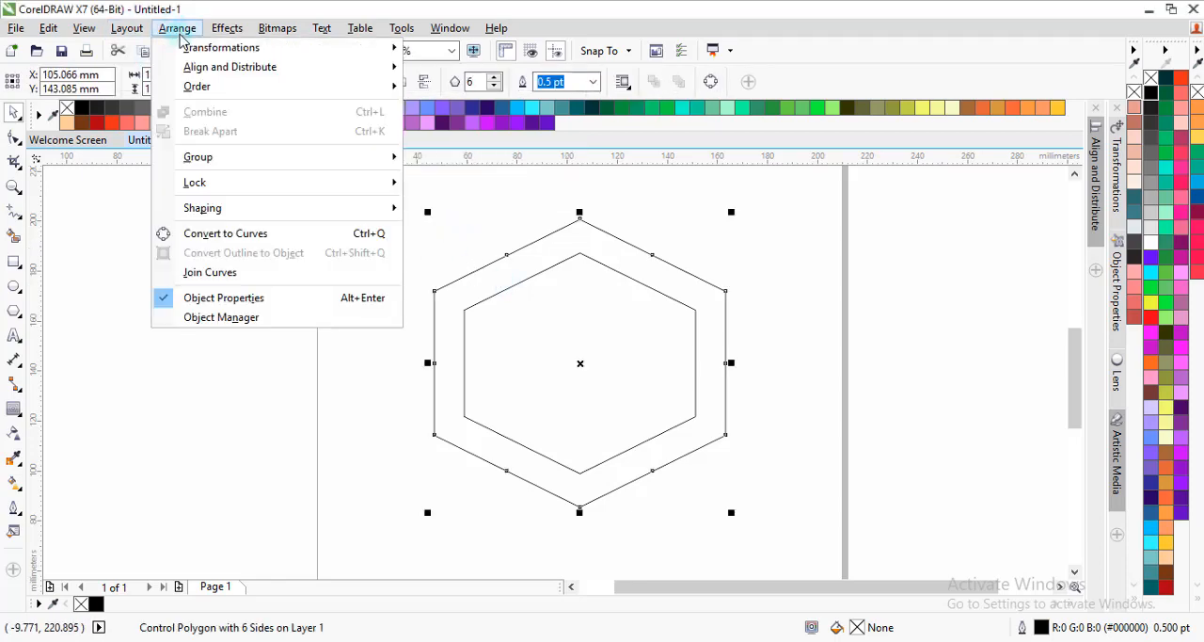
{"action": "left_click", "coordinate": [773, 259]}
Step: Break the hexagon's contour group apart into separate inner and outer shapes
{"action": "left_click", "coordinate": [636, 329]}
{"action": "right_click", "coordinate": [636, 325]}
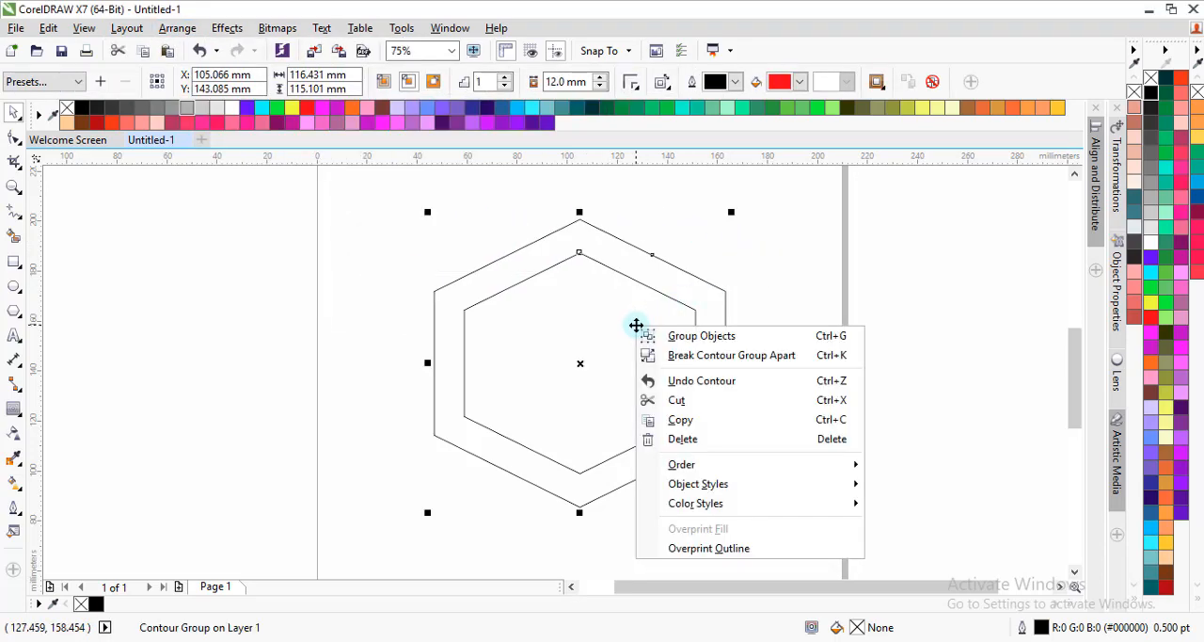
{"action": "left_click", "coordinate": [700, 356]}
{"action": "left_click", "coordinate": [655, 341]}
{"action": "left_click_drag", "start_coordinate": [656, 340], "coordinate": [497, 265]}
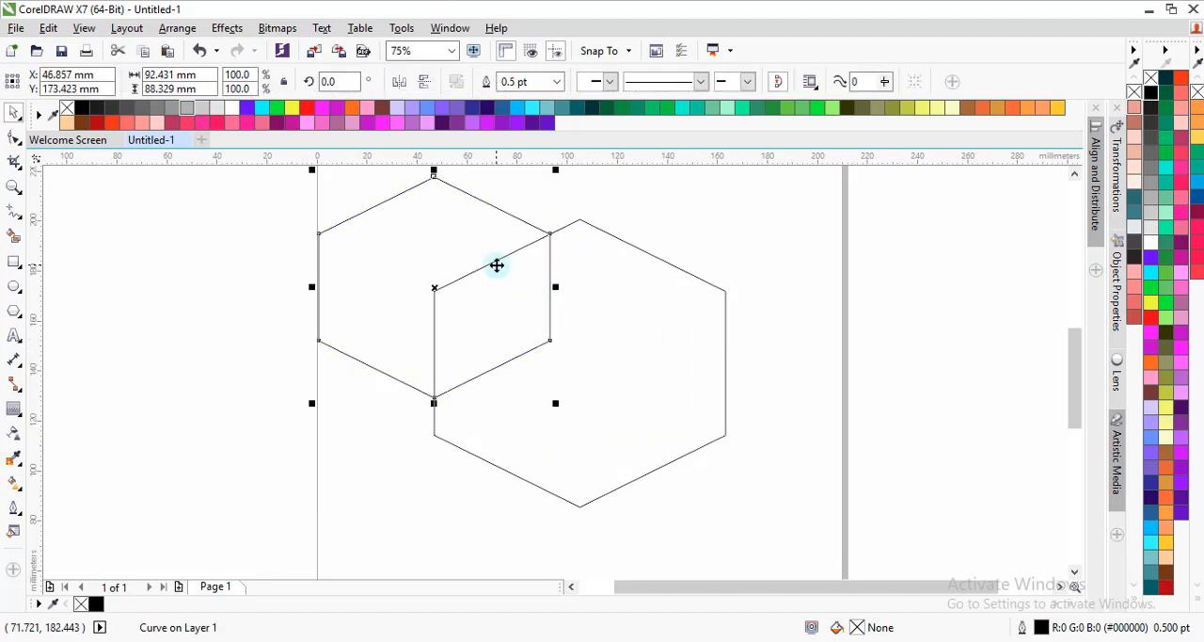
{"action": "key", "text": "ctrl+z"}
{"action": "left_click", "coordinate": [832, 385]}
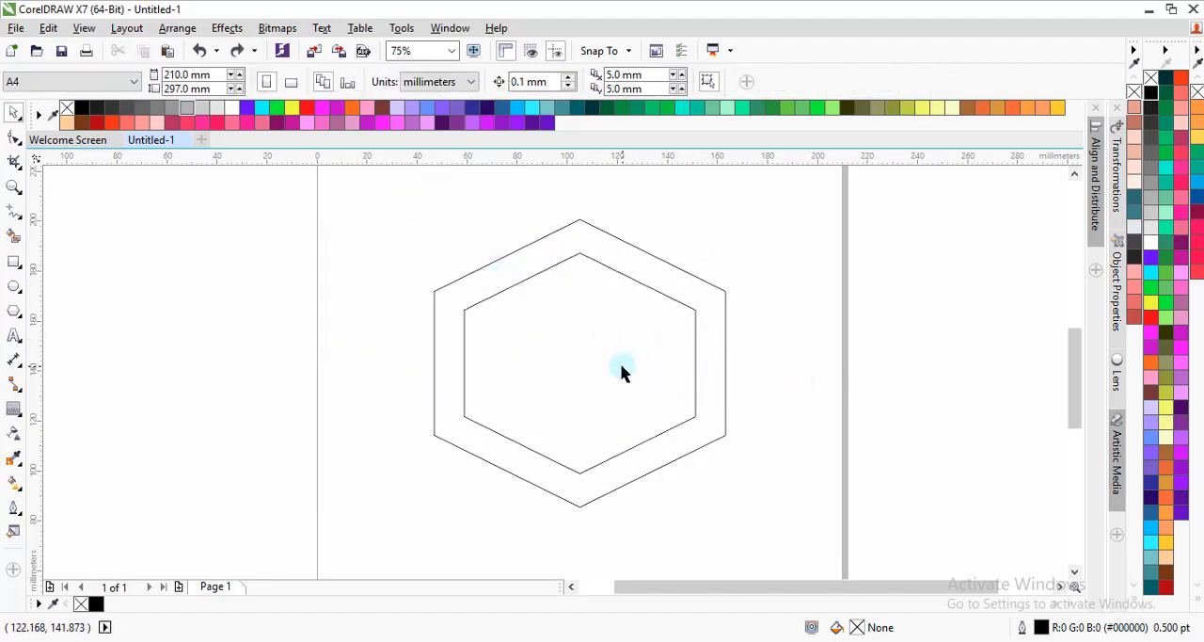
Step: Subtract the inner hexagon from the outer one with Back Minus Front to form a hexagonal ring
{"action": "left_click", "coordinate": [573, 344]}
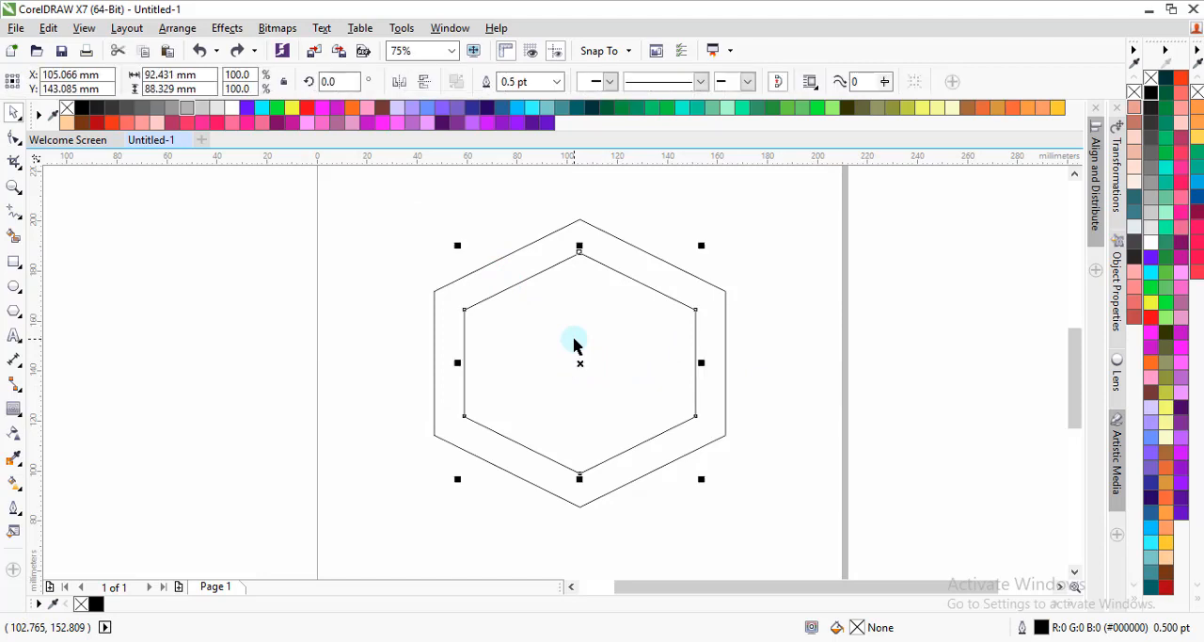
{"action": "left_click", "coordinate": [715, 299], "text": "shift"}
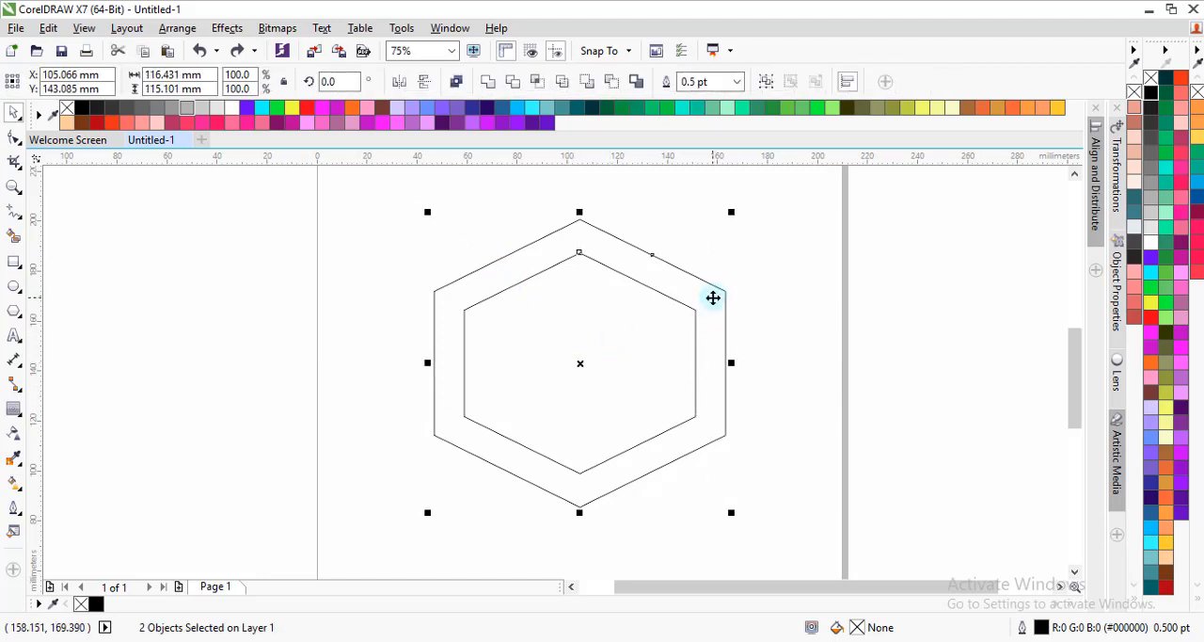
{"action": "left_click", "coordinate": [612, 85]}
{"action": "left_click", "coordinate": [645, 356]}
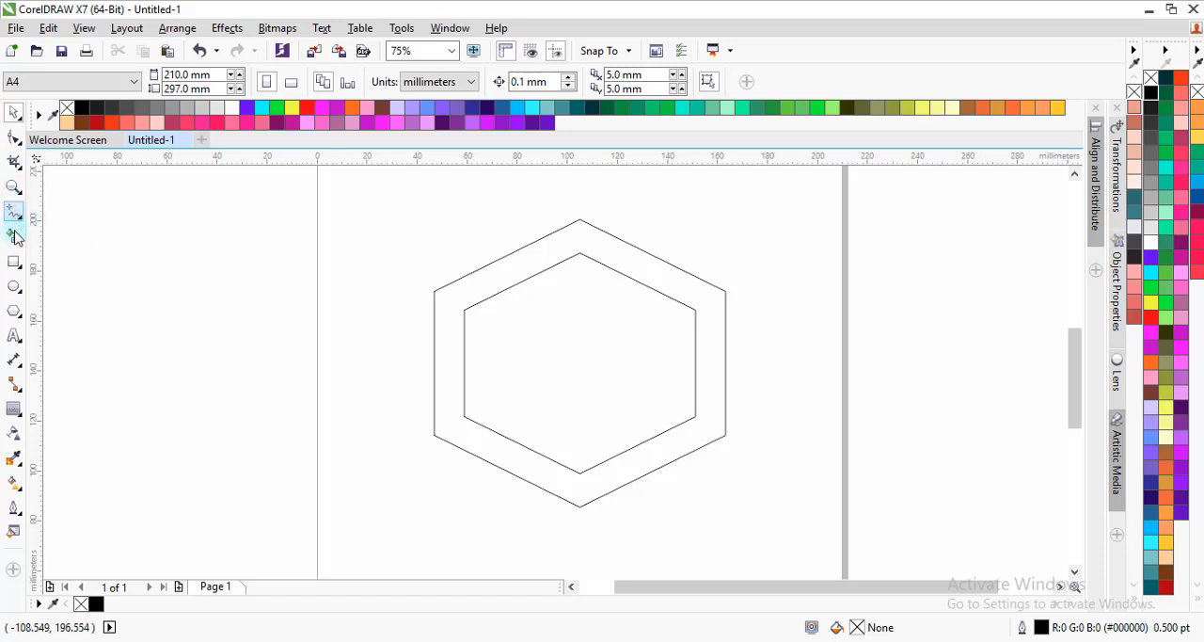
Step: Draw a rectangle about 177 mm wide over the ring's upper part and extend it downward to about 58 mm high
{"action": "left_click", "coordinate": [14, 262]}
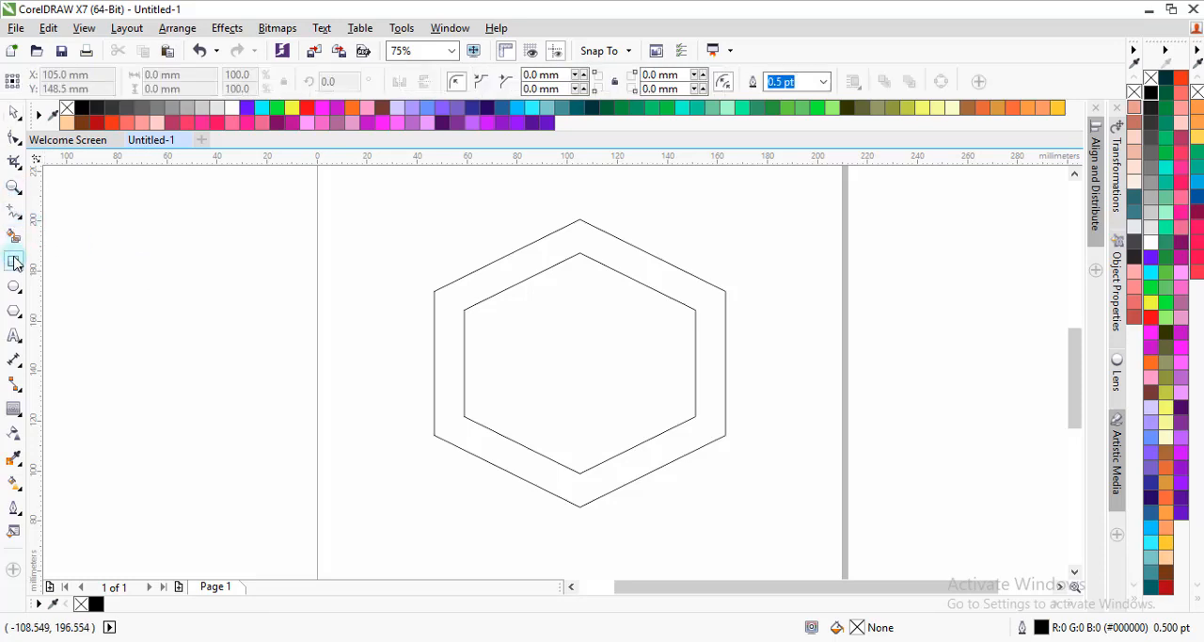
{"action": "left_click_drag", "start_coordinate": [365, 197], "coordinate": [808, 322]}
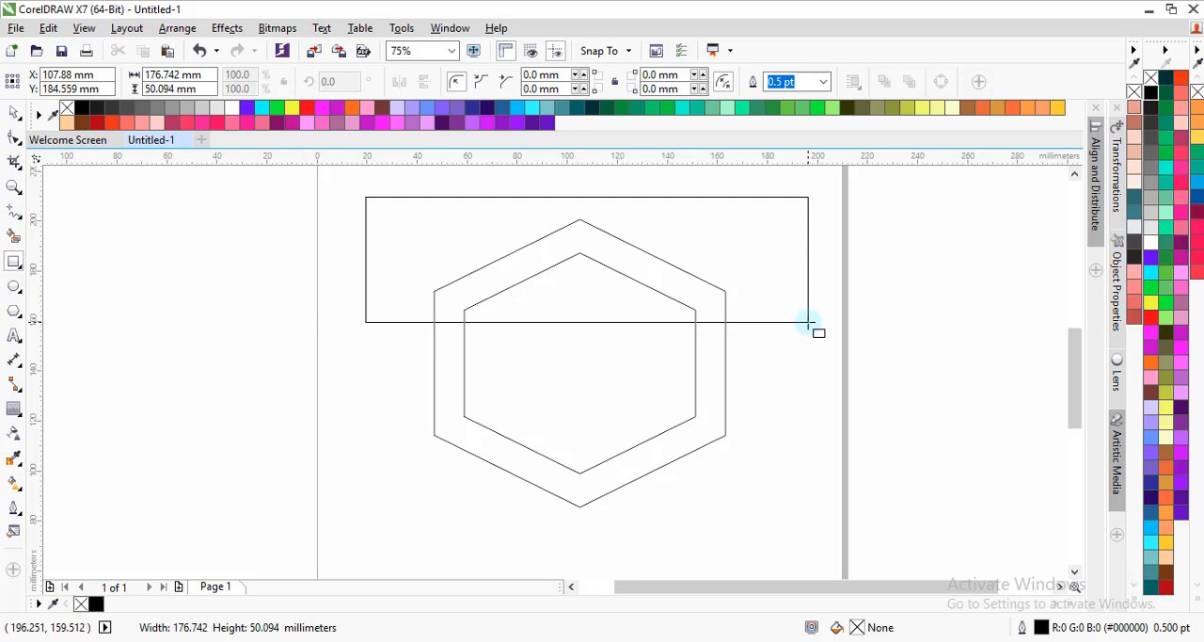
{"action": "left_click_drag", "start_coordinate": [808, 322], "coordinate": [808, 322]}
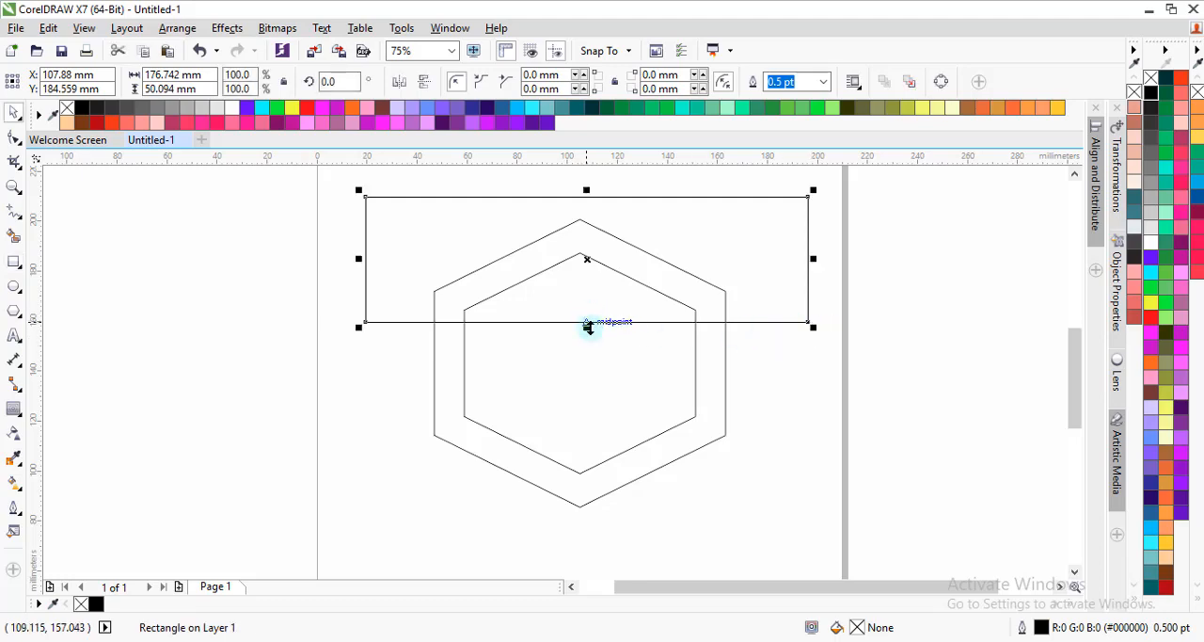
{"action": "left_click_drag", "start_coordinate": [587, 327], "coordinate": [589, 348]}
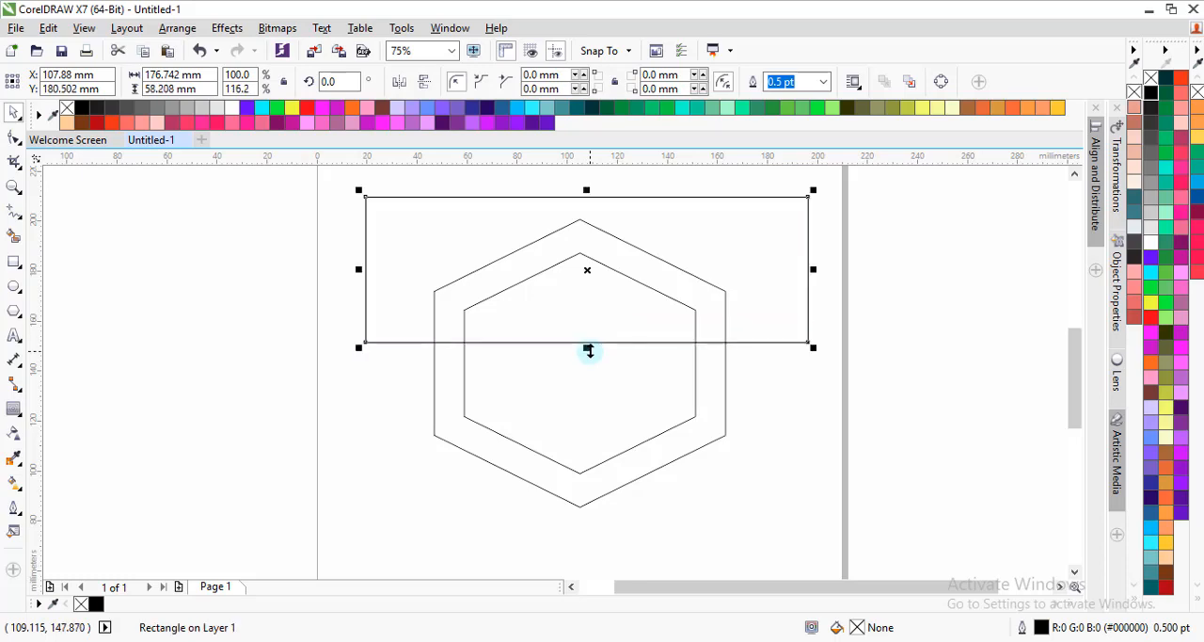
Step: Cut the ring's upper part away with the rectangle using Back Minus Front
{"action": "left_click", "coordinate": [723, 368], "text": "shift"}
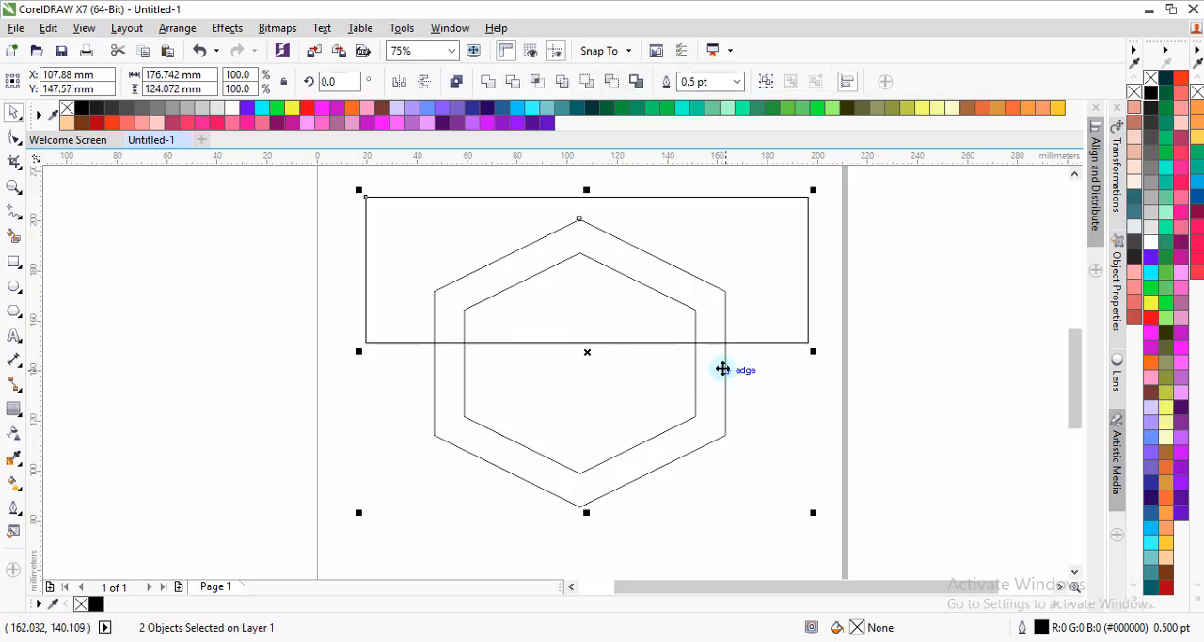
{"action": "left_click", "coordinate": [612, 82]}
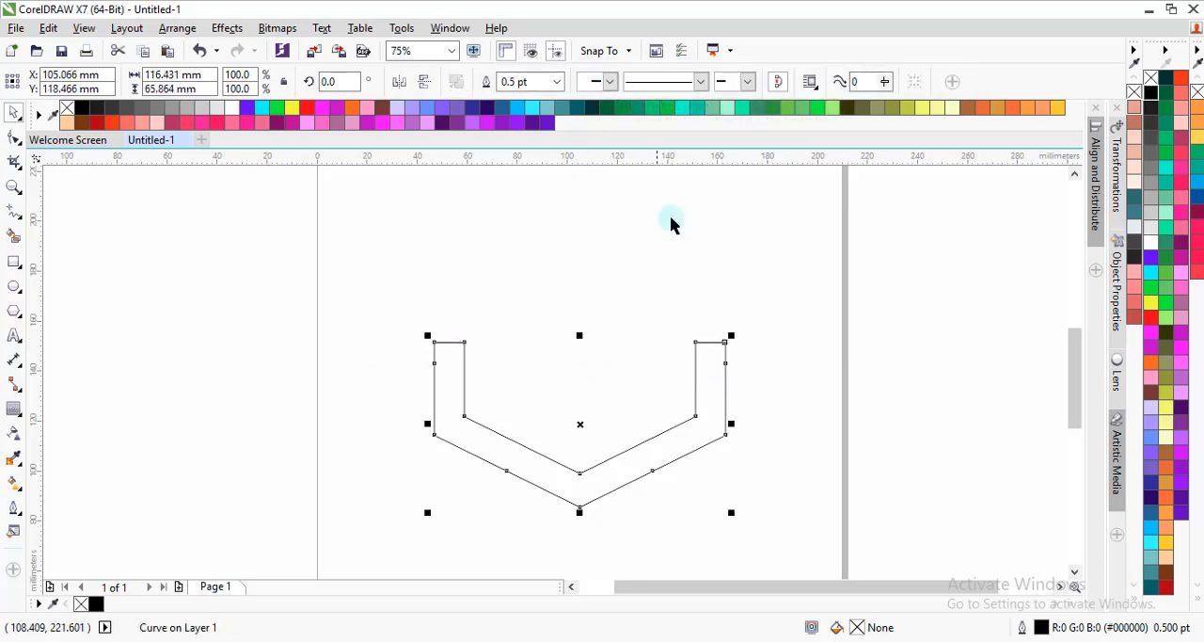
{"action": "left_click", "coordinate": [664, 411]}
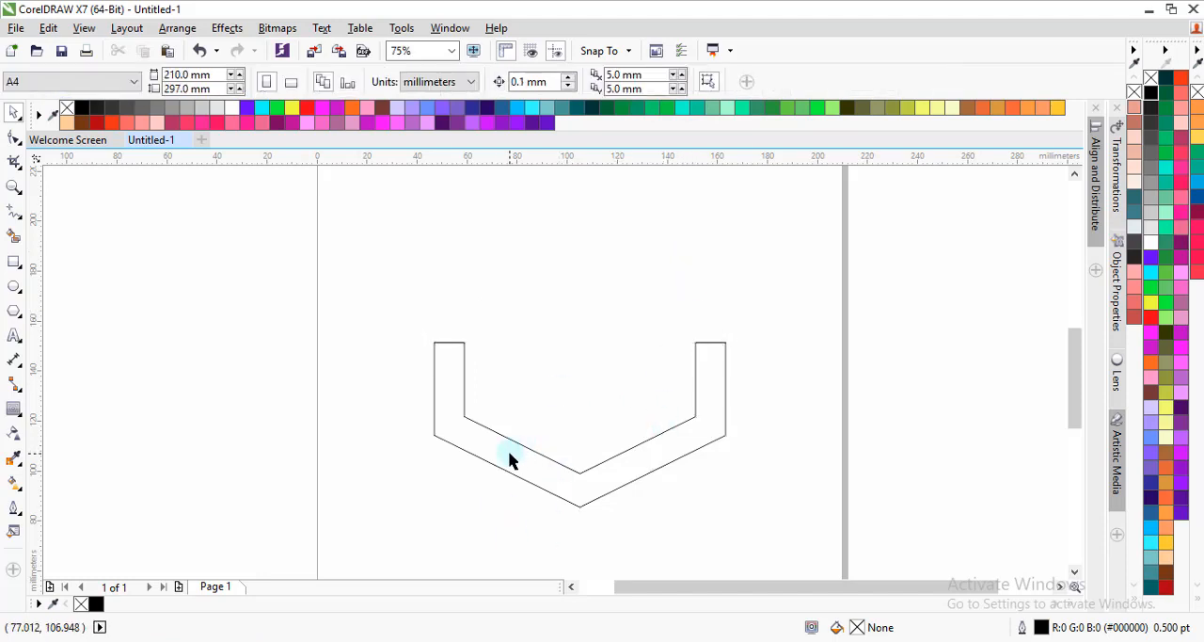
Step: Duplicate the U-shaped piece and position the copy with its left outer side node on the original's left inner corner
{"action": "left_click_drag", "start_coordinate": [505, 464], "coordinate": [542, 324]}
{"action": "right_click", "coordinate": [469, 322]}
{"action": "left_click", "coordinate": [542, 323]}
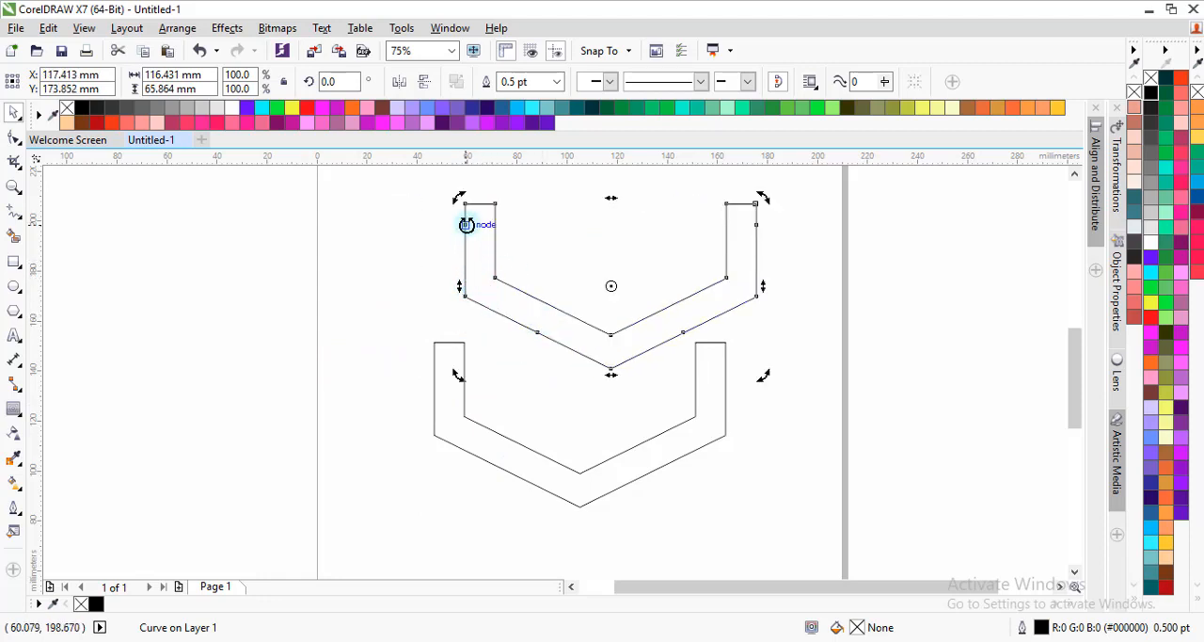
{"action": "left_click", "coordinate": [524, 241]}
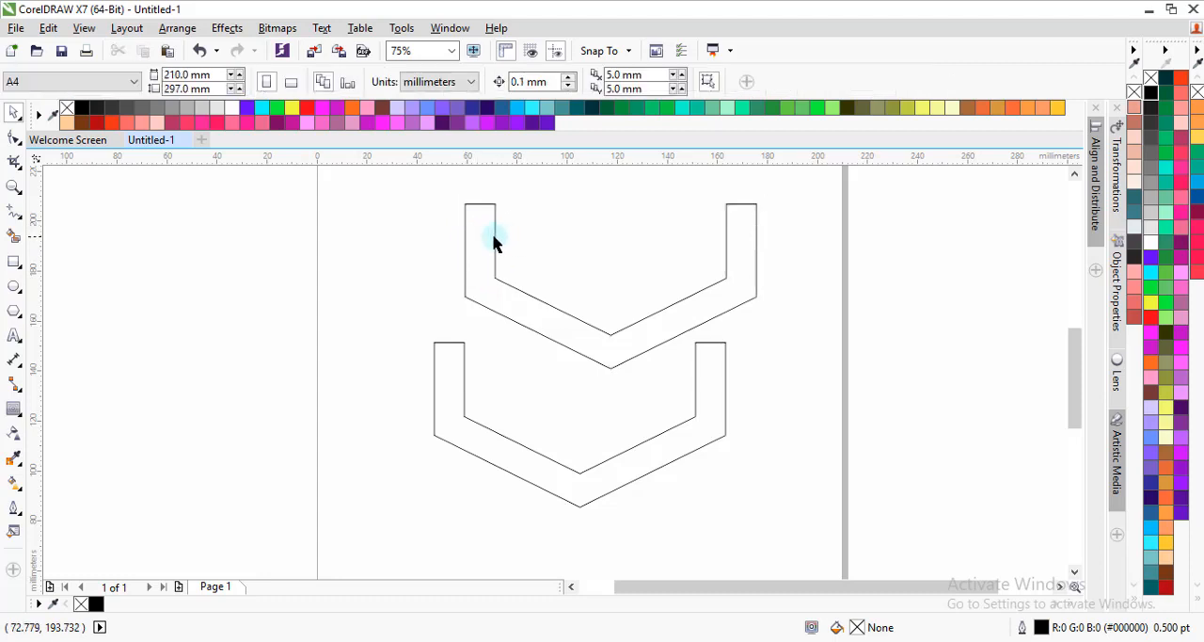
{"action": "left_click", "coordinate": [495, 245]}
{"action": "left_click_drag", "start_coordinate": [464, 225], "coordinate": [463, 417]}
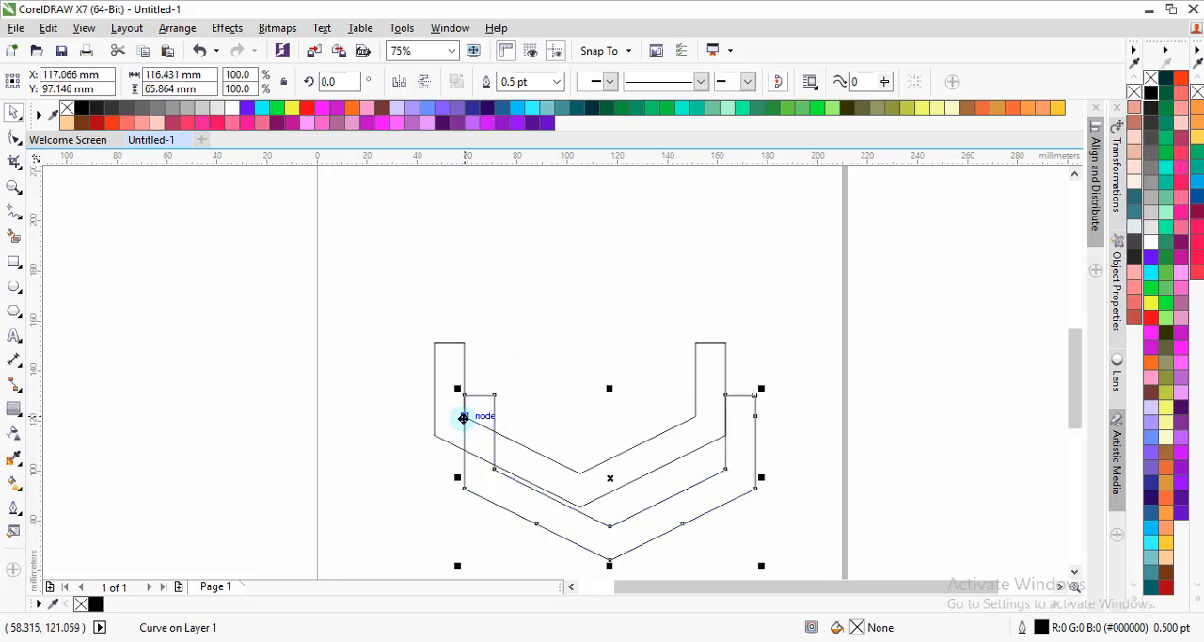
Step: Trim the original beside its left arm using the copy, and move the copy away to the upper right
{"action": "left_click", "coordinate": [449, 421], "text": "shift"}
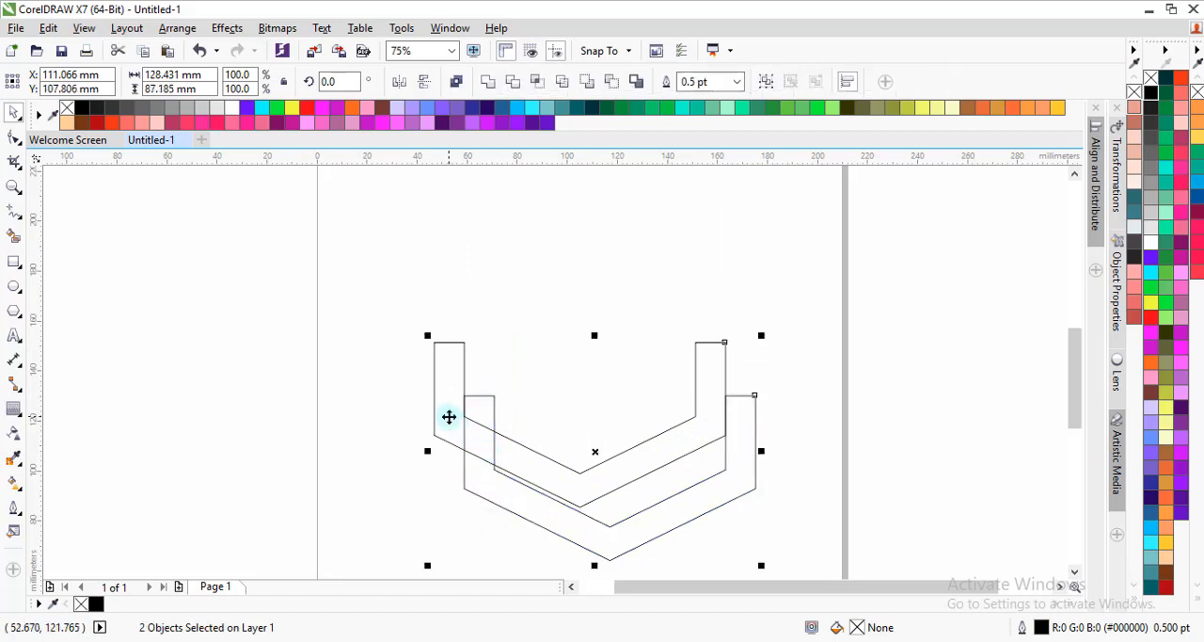
{"action": "left_click", "coordinate": [512, 81]}
{"action": "left_click_drag", "start_coordinate": [641, 529], "coordinate": [905, 392]}
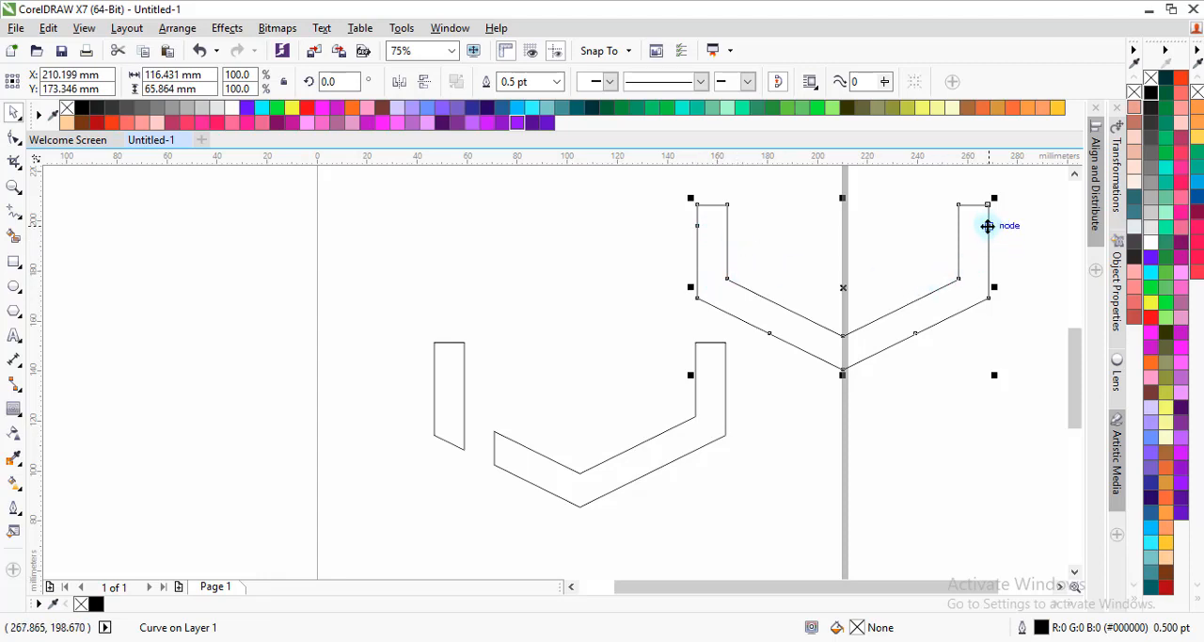
Step: Place the copy's right outer side node on the original's right inner corner and trim the original with it
{"action": "left_click_drag", "start_coordinate": [986, 226], "coordinate": [696, 415]}
{"action": "left_click", "coordinate": [720, 409], "text": "shift"}
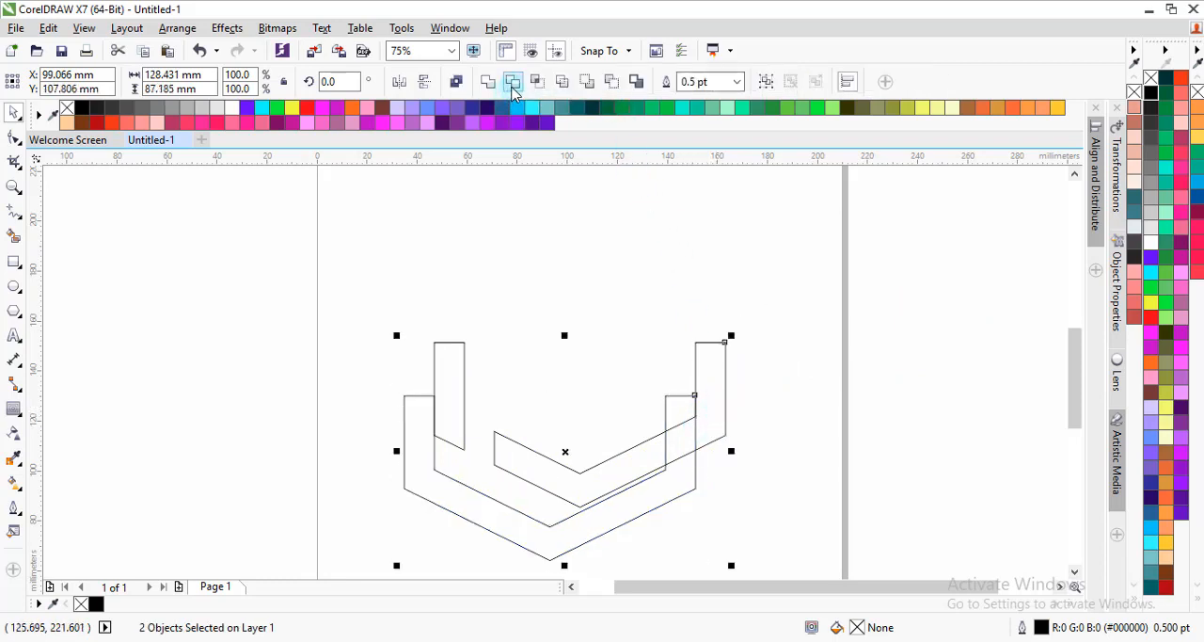
{"action": "left_click", "coordinate": [512, 89]}
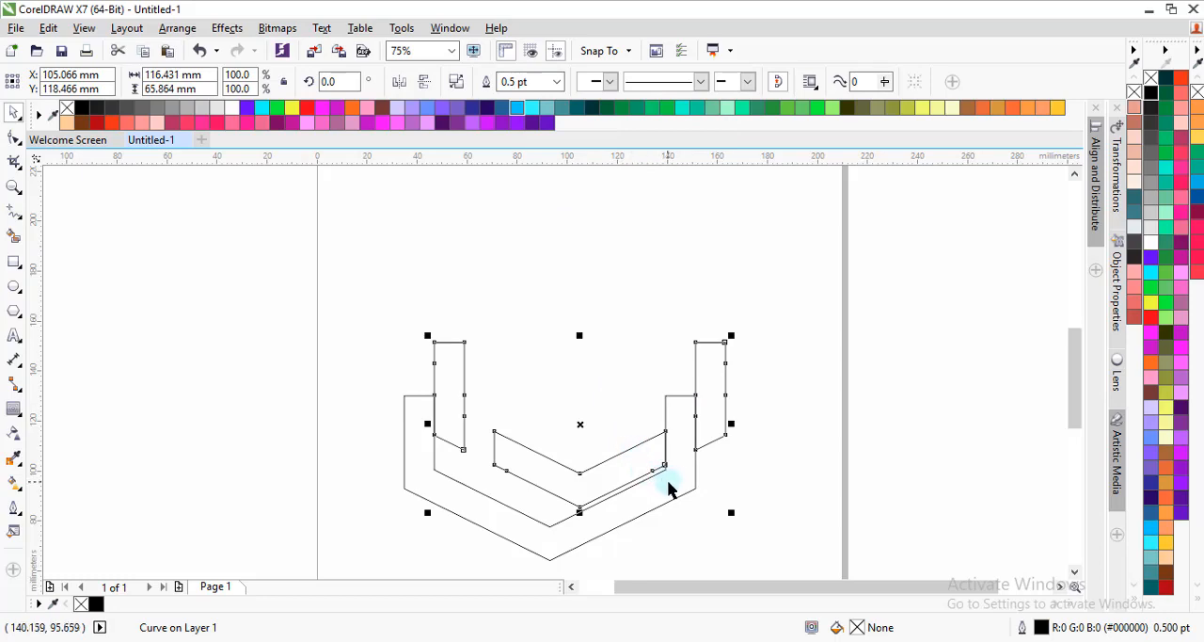
Step: Move the U-shaped trimming piece off to the left of the trimmed segments and delete it
{"action": "left_click_drag", "start_coordinate": [668, 488], "coordinate": [332, 357]}
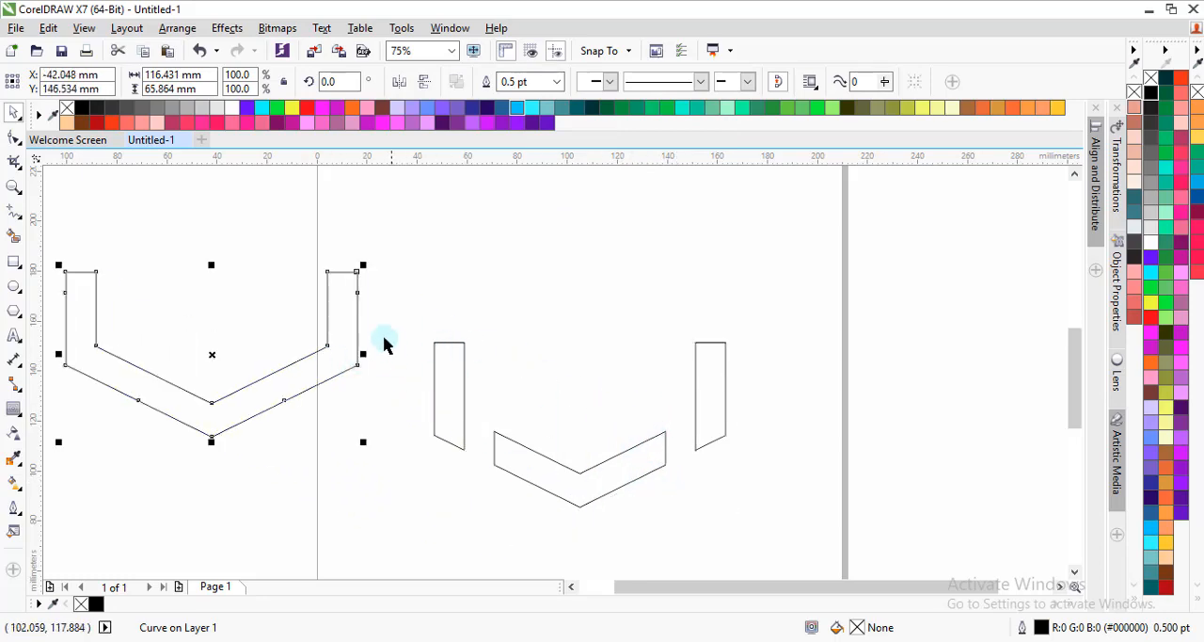
{"action": "right_click", "coordinate": [347, 323]}
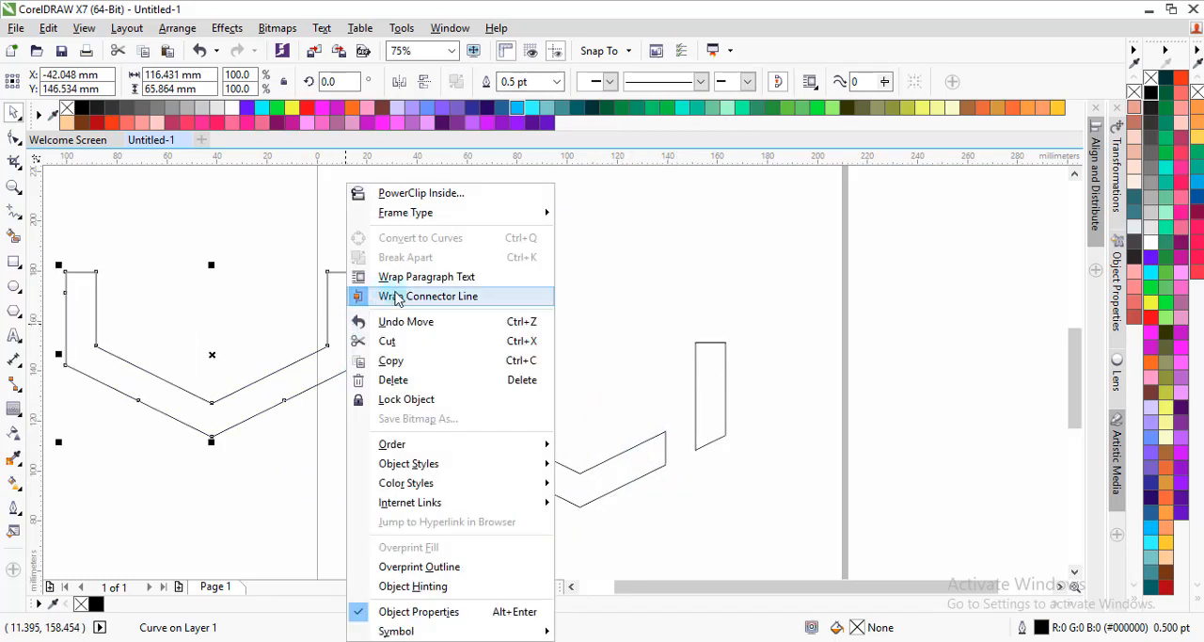
{"action": "left_click", "coordinate": [403, 380]}
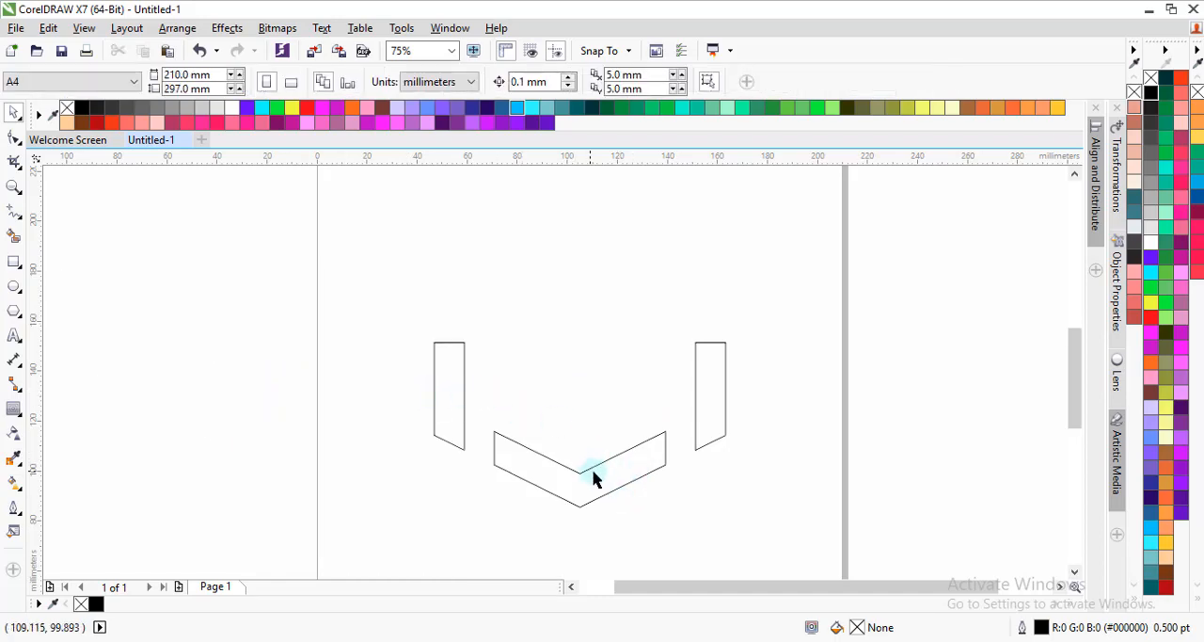
Step: Break the trimmed curve apart so the two side bars and the lower chevron are separate objects
{"action": "left_click", "coordinate": [593, 478]}
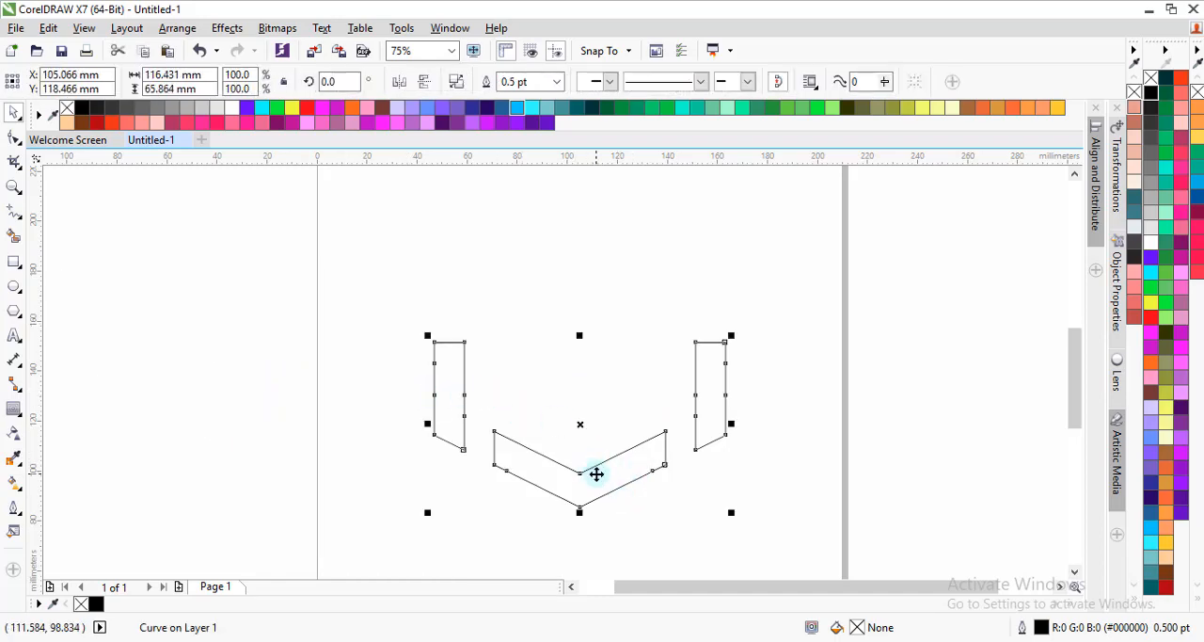
{"action": "left_click", "coordinate": [458, 84]}
{"action": "left_click", "coordinate": [502, 269]}
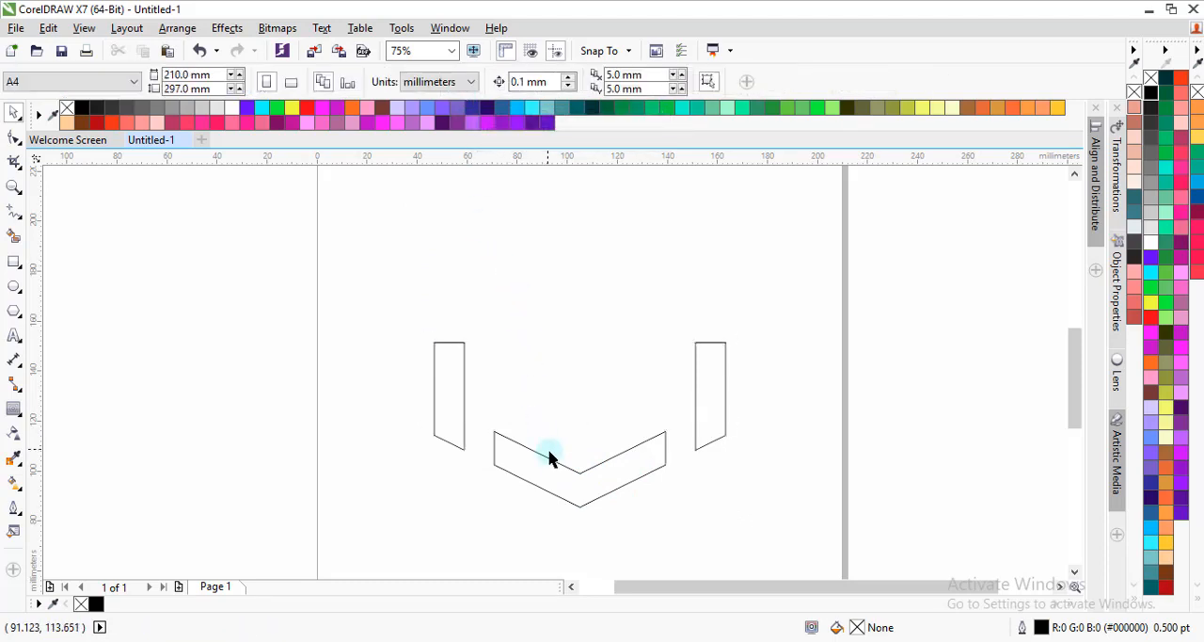
{"action": "left_click", "coordinate": [552, 461]}
{"action": "left_click", "coordinate": [461, 403]}
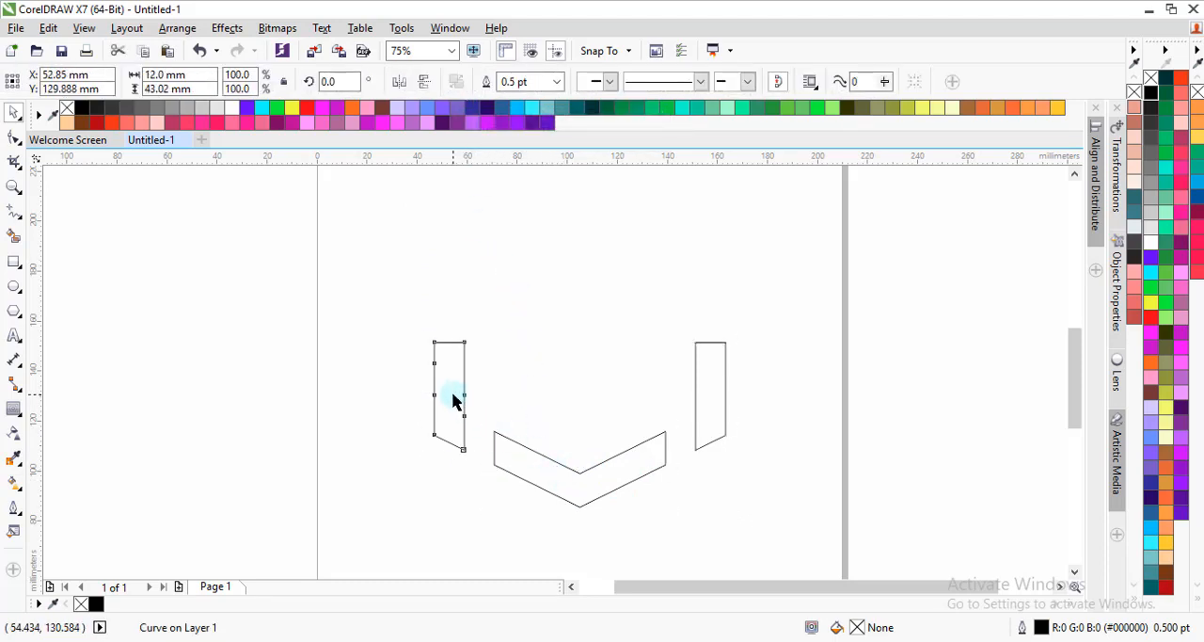
{"action": "left_click", "coordinate": [696, 493]}
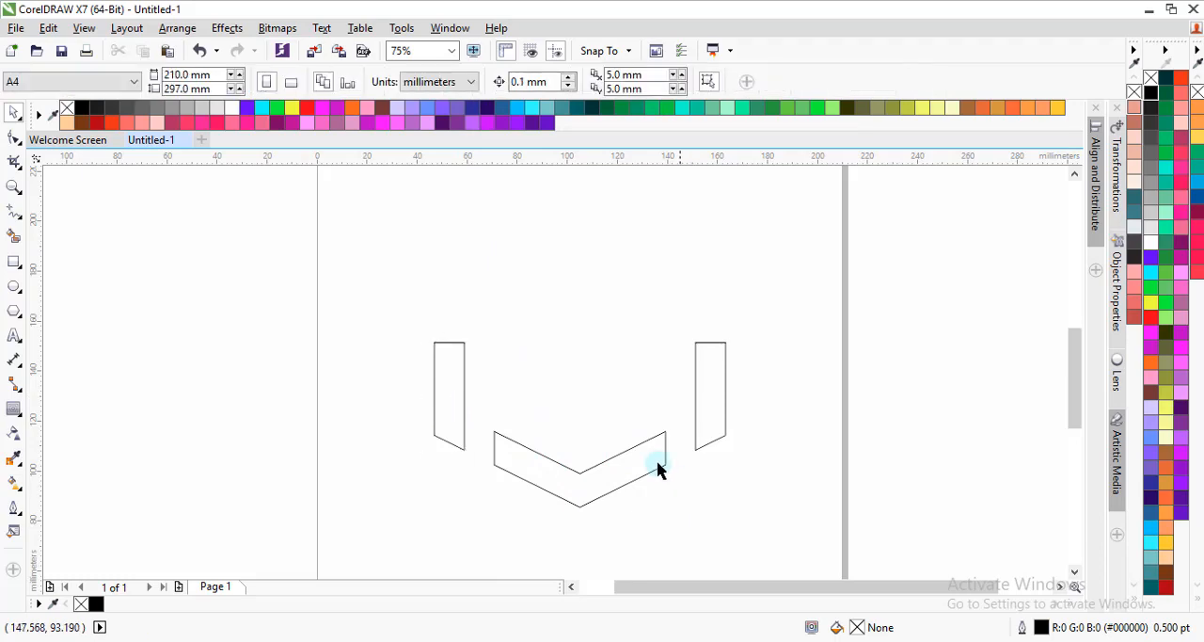
{"action": "left_click", "coordinate": [447, 372]}
Step: Duplicate the lower chevron straight upward between the side bars, placing the copy's centre at about Y 130.5 mm
{"action": "left_click", "coordinate": [533, 479]}
{"action": "left_click_drag", "start_coordinate": [596, 495], "coordinate": [593, 421]}
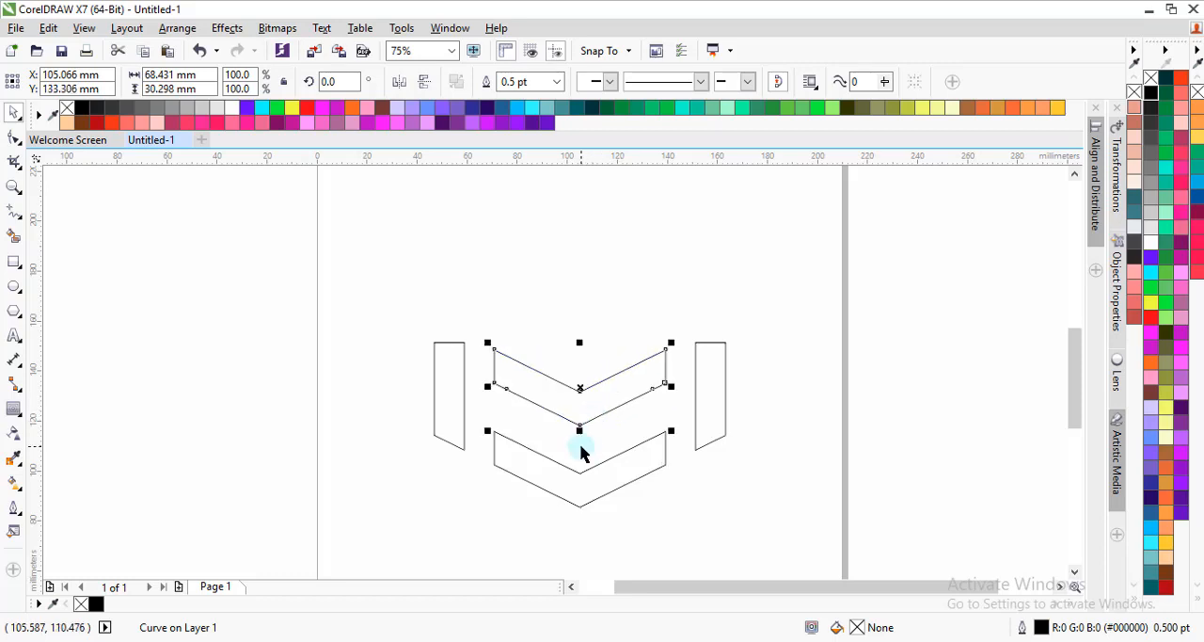
{"action": "scroll", "coordinate": [583, 462], "scroll_direction": "up", "scroll_amount": 2}
{"action": "left_click_drag", "start_coordinate": [598, 358], "coordinate": [599, 370]}
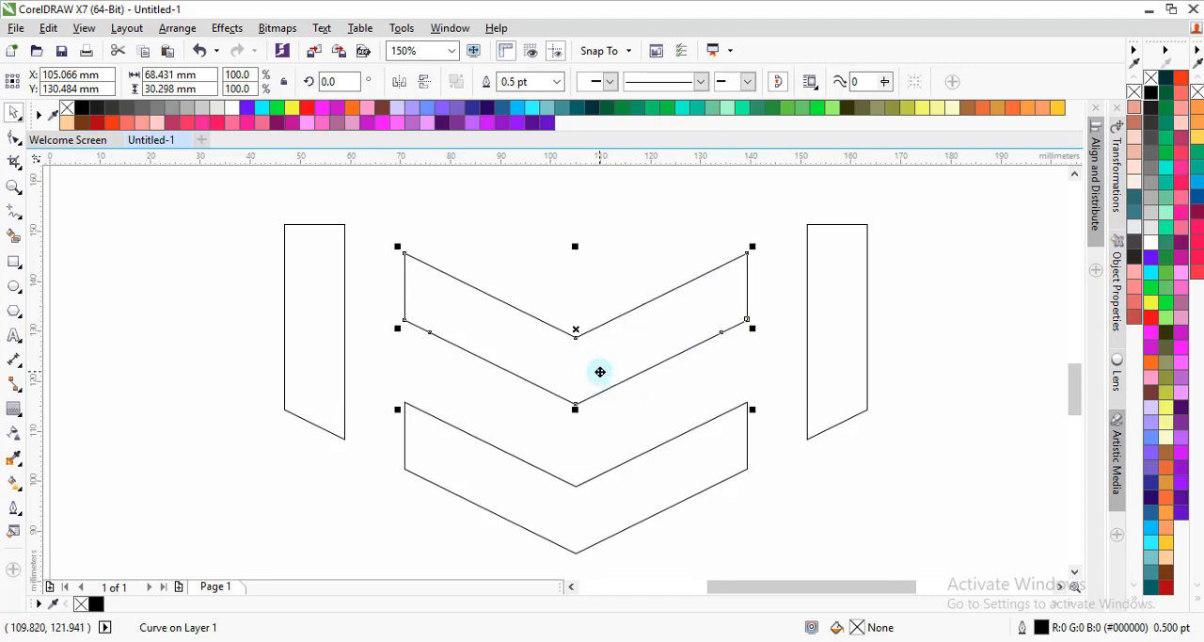
Step: Extend the upper chevron's right arm along its slope by moving its two right end nodes to the right bar's outer edge
{"action": "scroll", "coordinate": [593, 367], "scroll_direction": "down", "scroll_amount": 2}
{"action": "scroll", "coordinate": [587, 352], "scroll_direction": "up", "scroll_amount": 2}
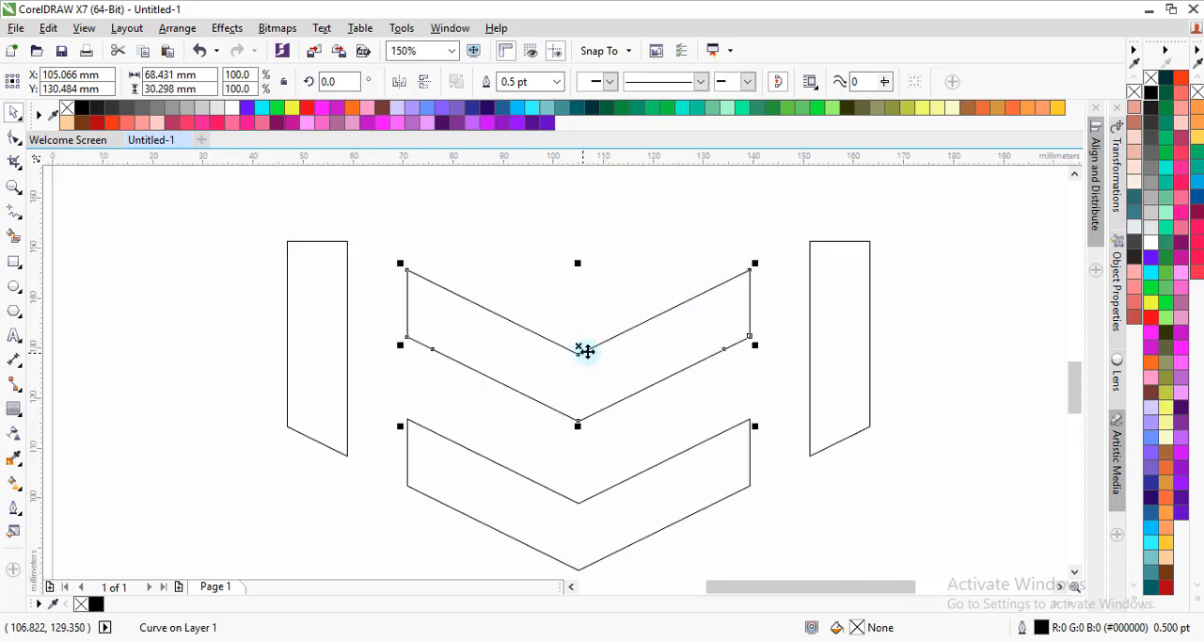
{"action": "scroll", "coordinate": [540, 384], "scroll_direction": "down", "scroll_amount": 2}
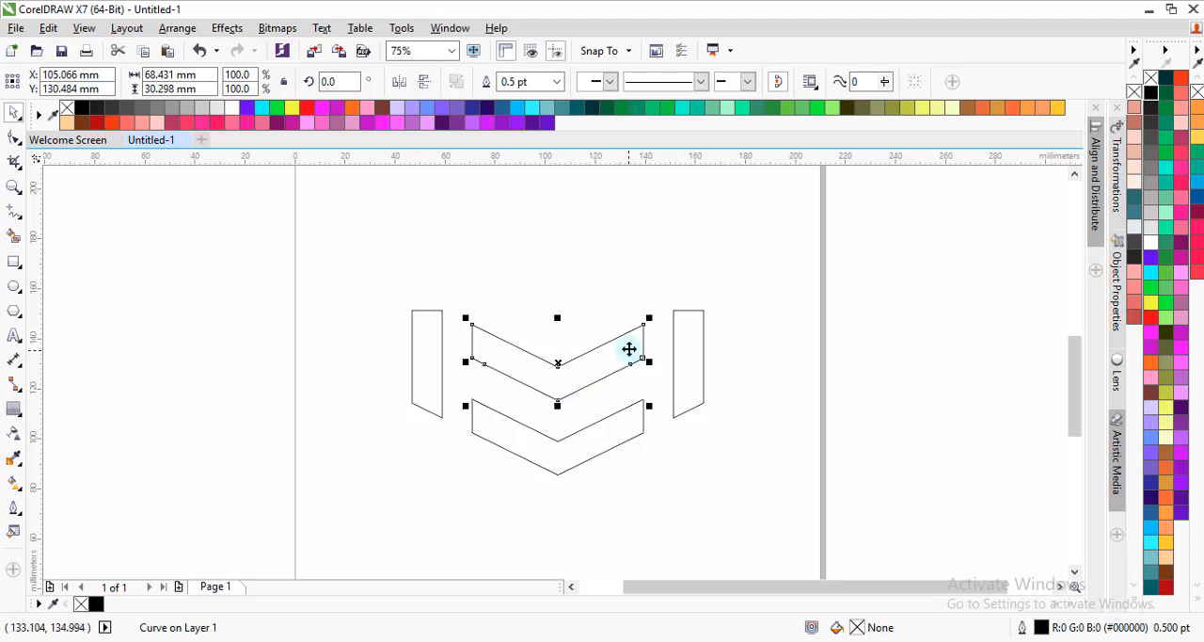
{"action": "scroll", "coordinate": [652, 344], "scroll_direction": "up", "scroll_amount": 2}
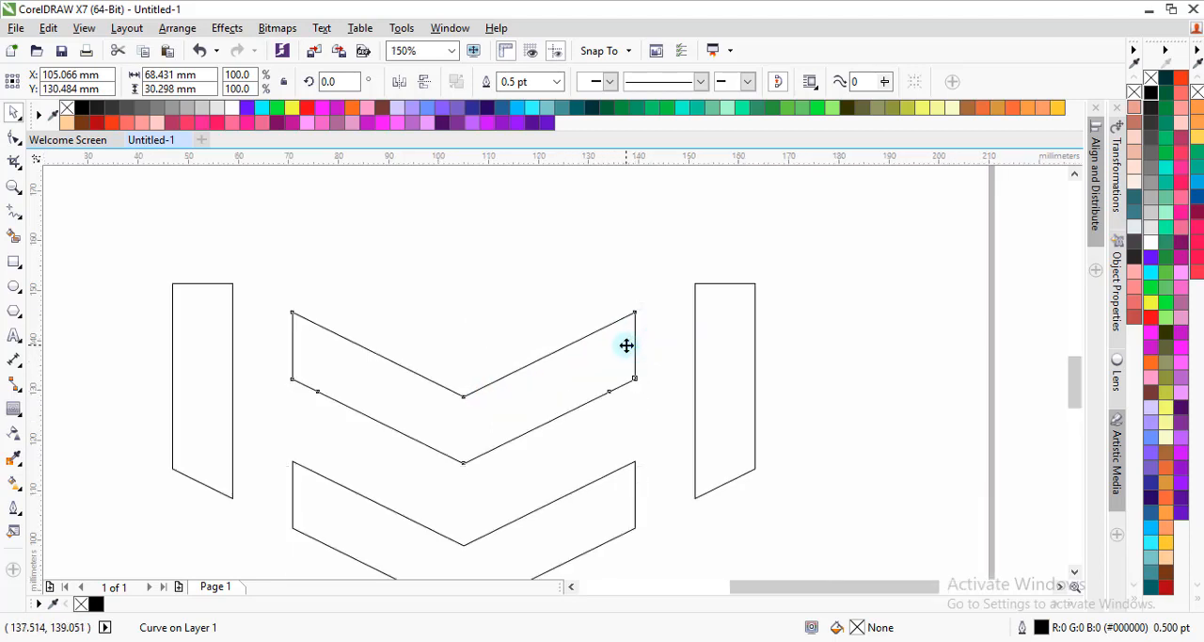
{"action": "key", "text": "F10"}
{"action": "left_click_drag", "start_coordinate": [654, 357], "coordinate": [661, 403]}
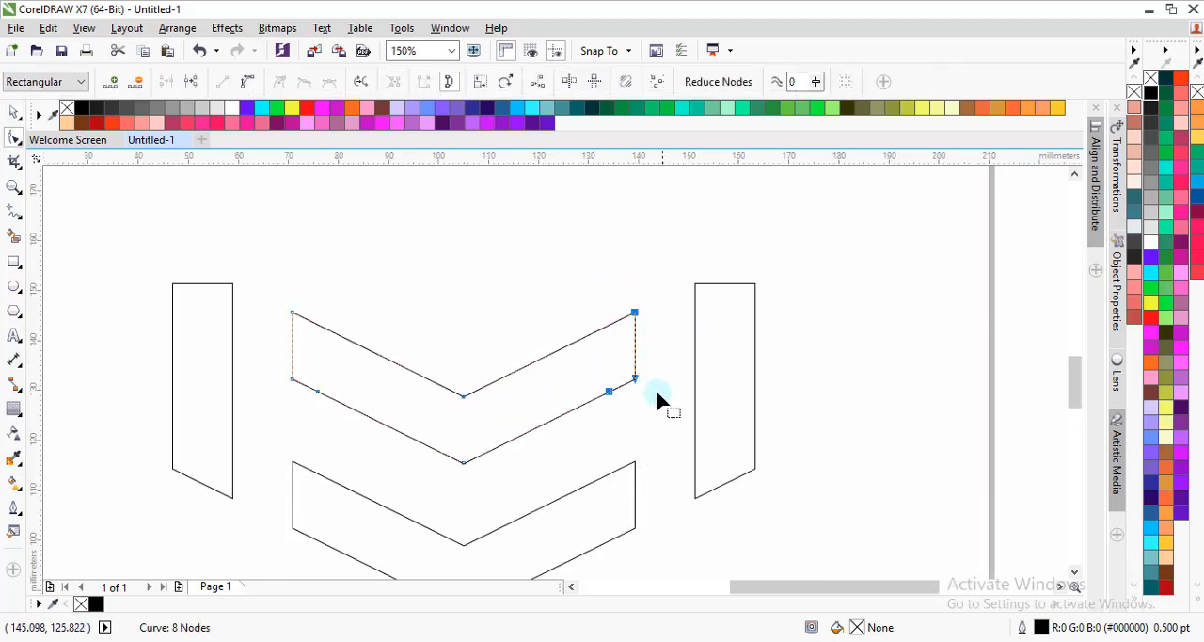
{"action": "left_click", "coordinate": [625, 350]}
{"action": "mouse_move", "coordinate": [647, 337]}
{"action": "left_mouse_down"}
{"action": "mouse_move", "coordinate": [656, 356]}
{"action": "mouse_move", "coordinate": [642, 327]}
{"action": "left_mouse_up"}
{"action": "left_click_drag", "start_coordinate": [635, 378], "coordinate": [755, 320]}
{"action": "scroll", "coordinate": [722, 282], "scroll_direction": "down", "scroll_amount": 1}
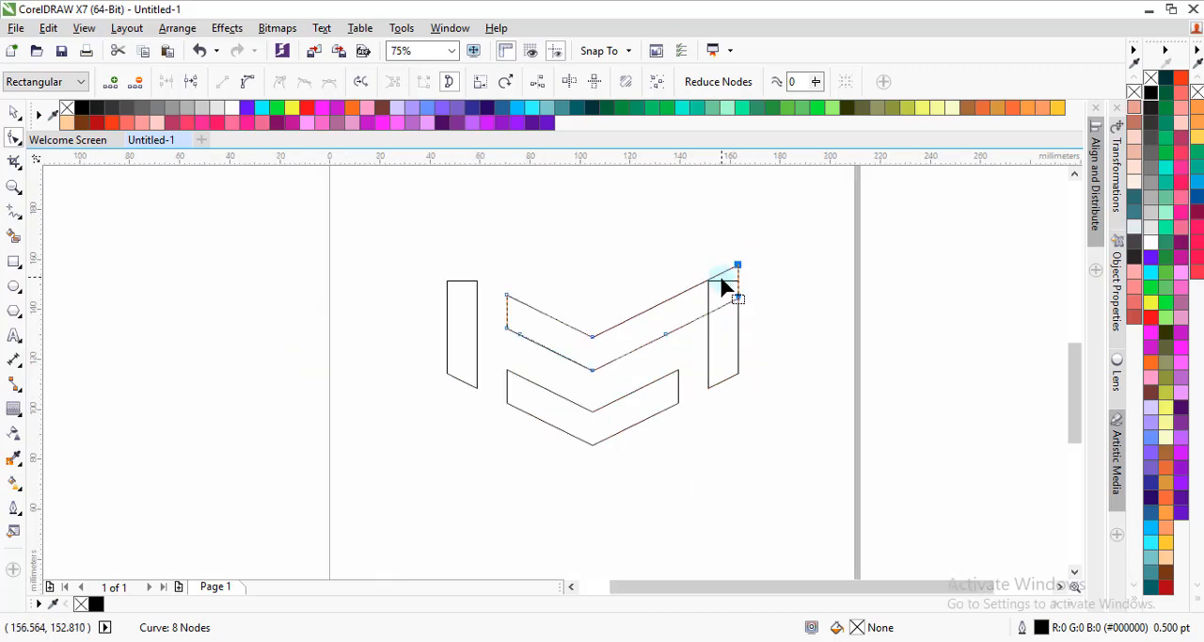
Step: Extend the upper chevron's left arm along its slope by moving its two left end nodes to the left bar's outer edge
{"action": "scroll", "coordinate": [461, 290], "scroll_direction": "up", "scroll_amount": 1}
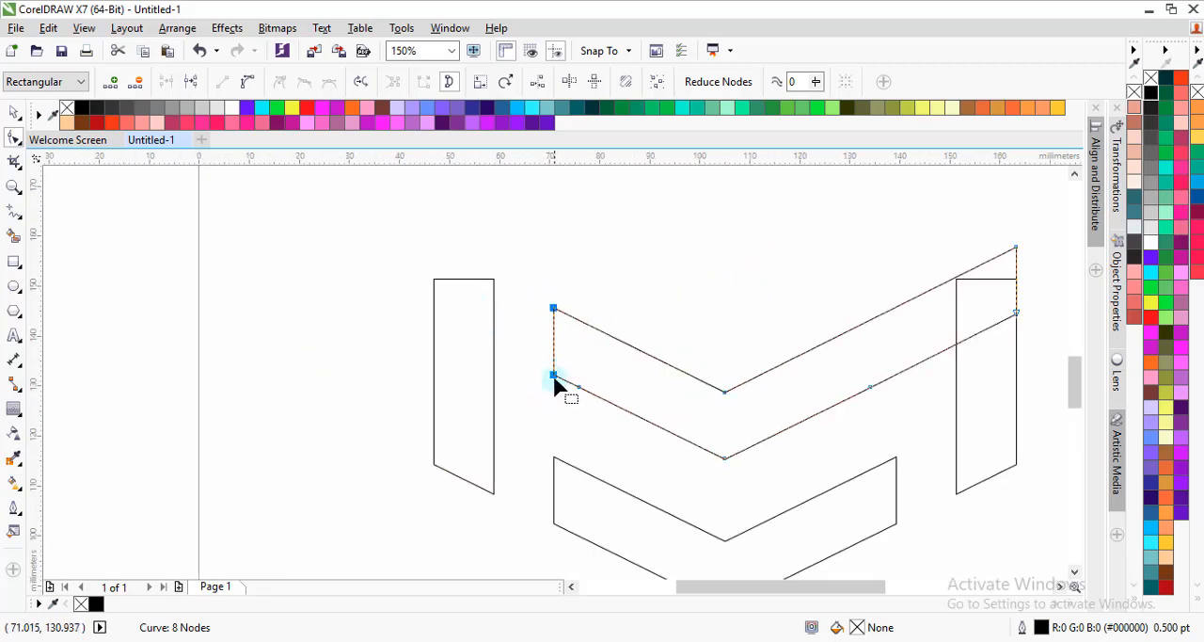
{"action": "left_click_drag", "start_coordinate": [554, 375], "coordinate": [435, 316]}
{"action": "scroll", "coordinate": [444, 308], "scroll_direction": "down", "scroll_amount": 2}
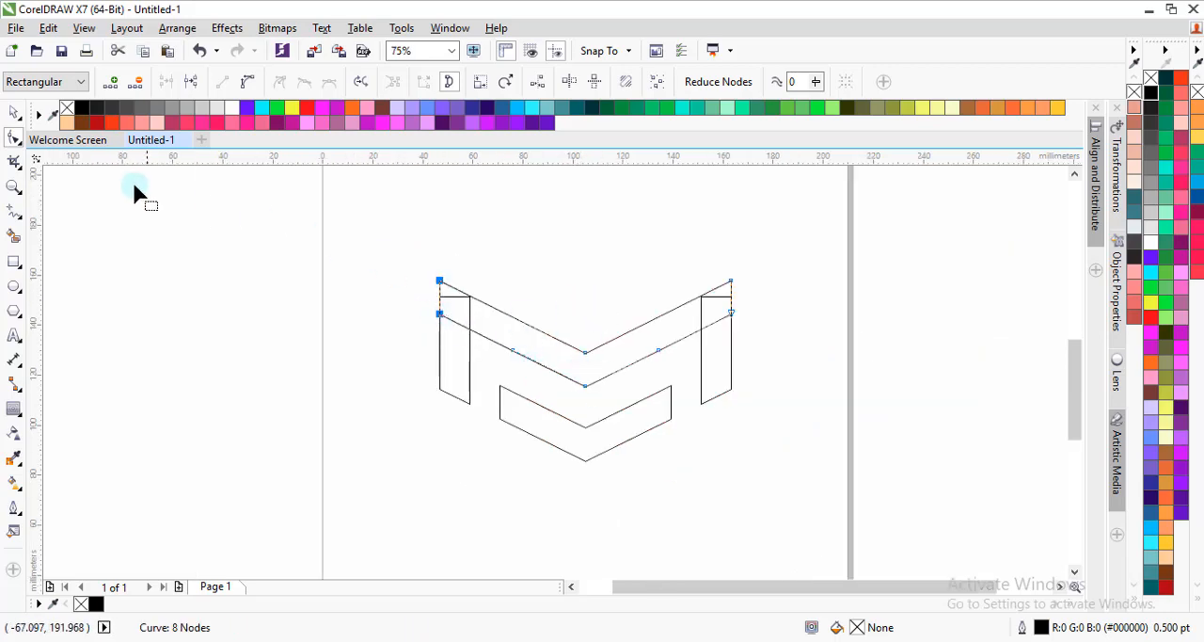
{"action": "left_click", "coordinate": [13, 113]}
{"action": "left_click", "coordinate": [625, 480]}
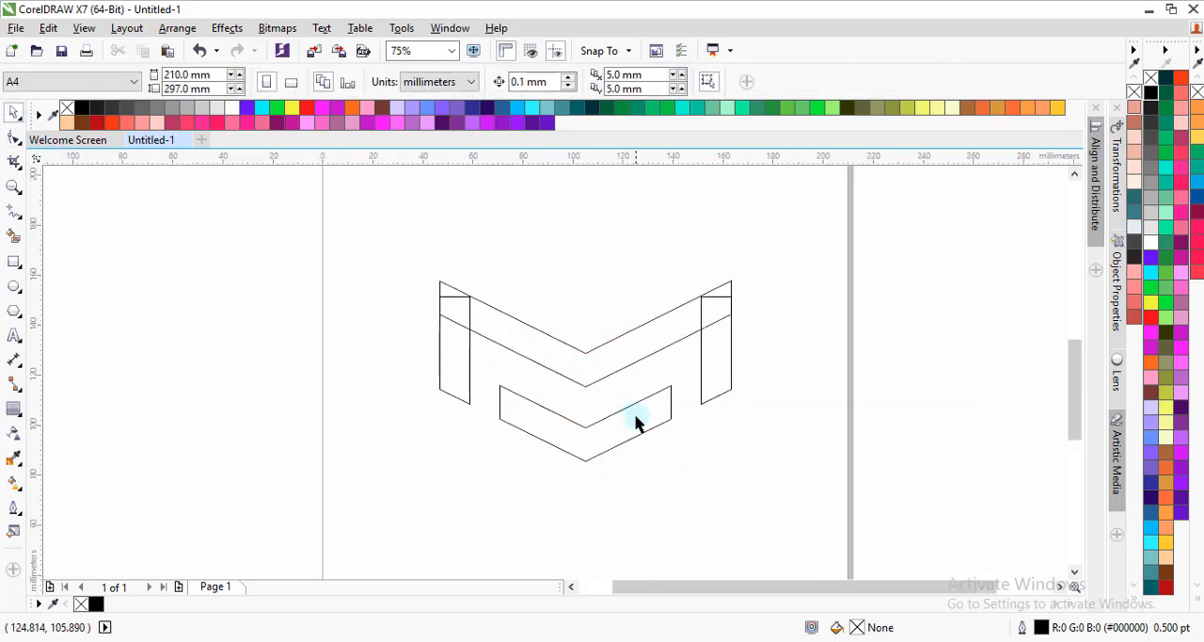
{"action": "left_click", "coordinate": [612, 432]}
{"action": "left_click", "coordinate": [762, 428]}
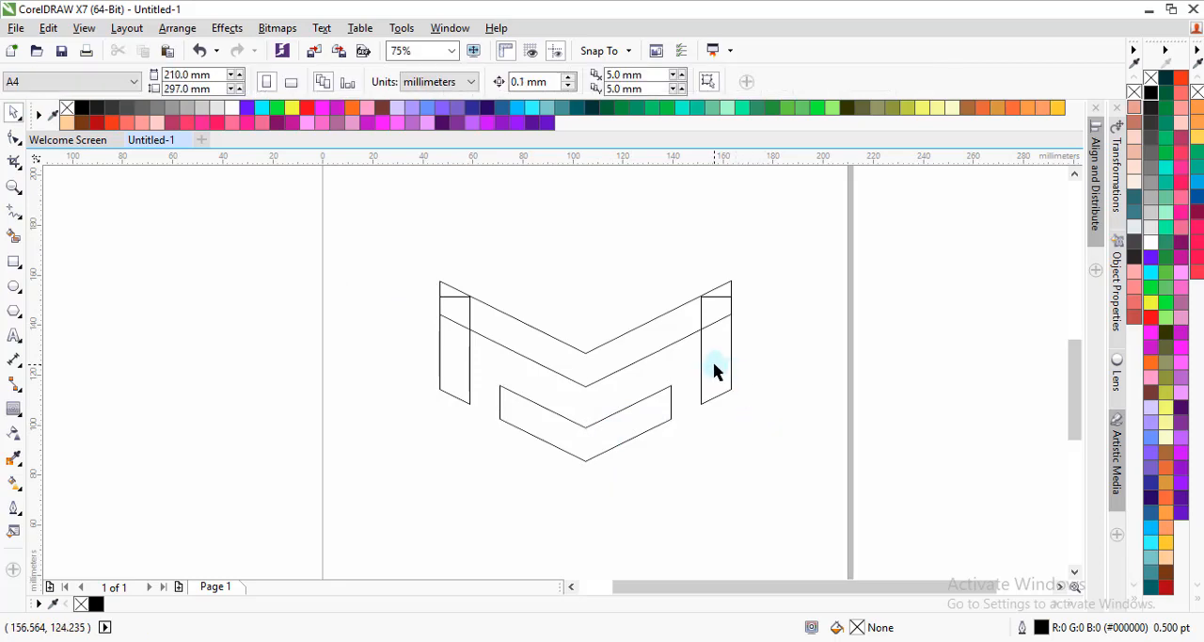
Step: Duplicate the right bar above the middle of the chevrons and shorten the copy from its top to about 32.4 mm high
{"action": "left_click", "coordinate": [719, 360]}
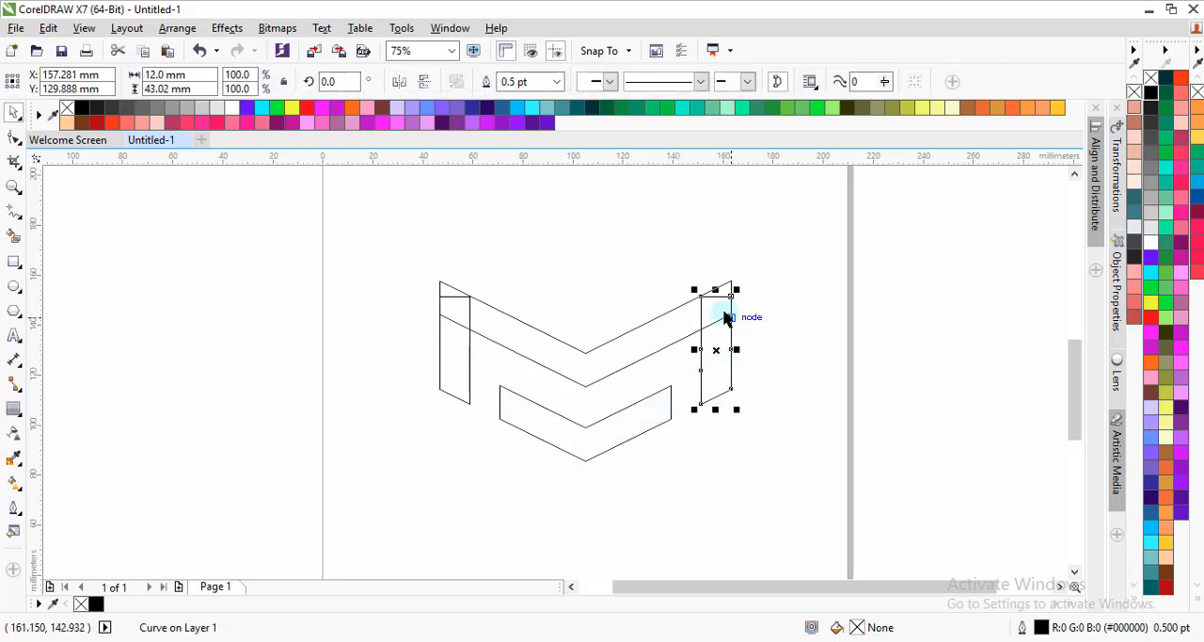
{"action": "left_click_drag", "start_coordinate": [721, 345], "coordinate": [616, 231]}
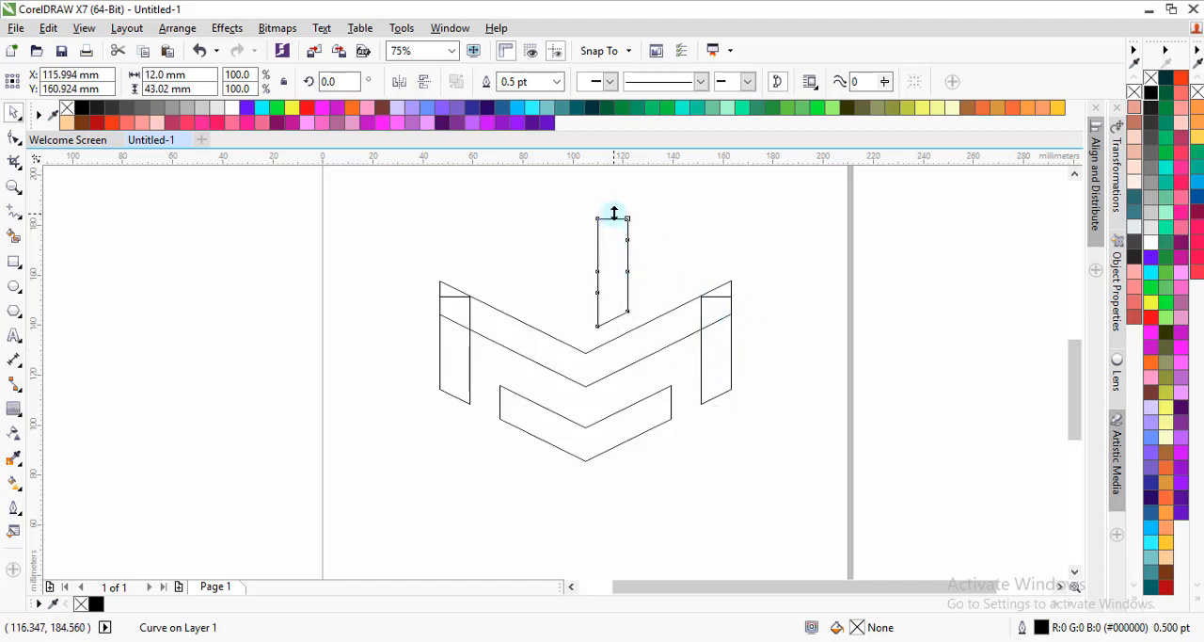
{"action": "left_click_drag", "start_coordinate": [614, 213], "coordinate": [608, 245]}
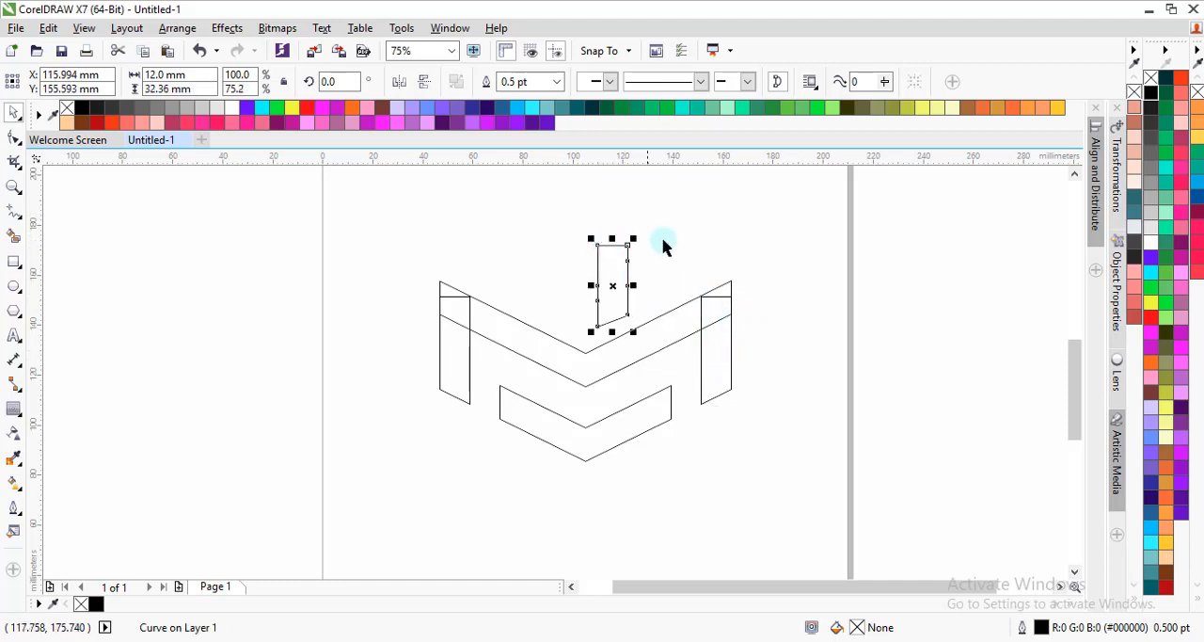
{"action": "left_click", "coordinate": [665, 245]}
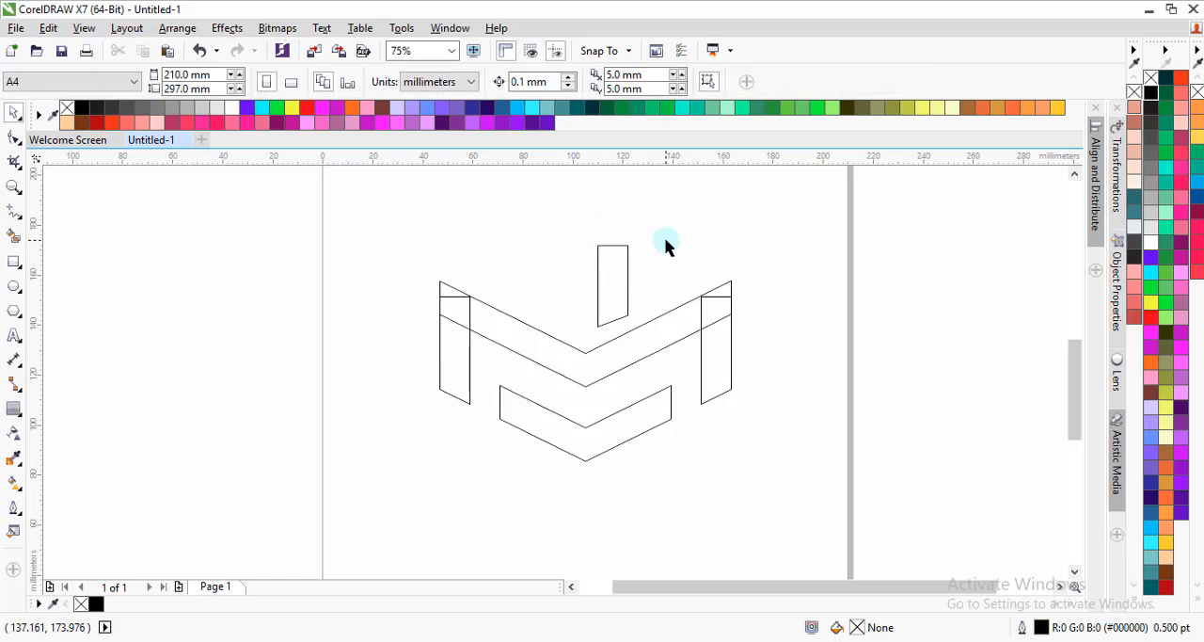
Step: Move the short bar onto the lower chevron's right arm, aligning its right side with the chevron's right end
{"action": "left_click", "coordinate": [610, 287]}
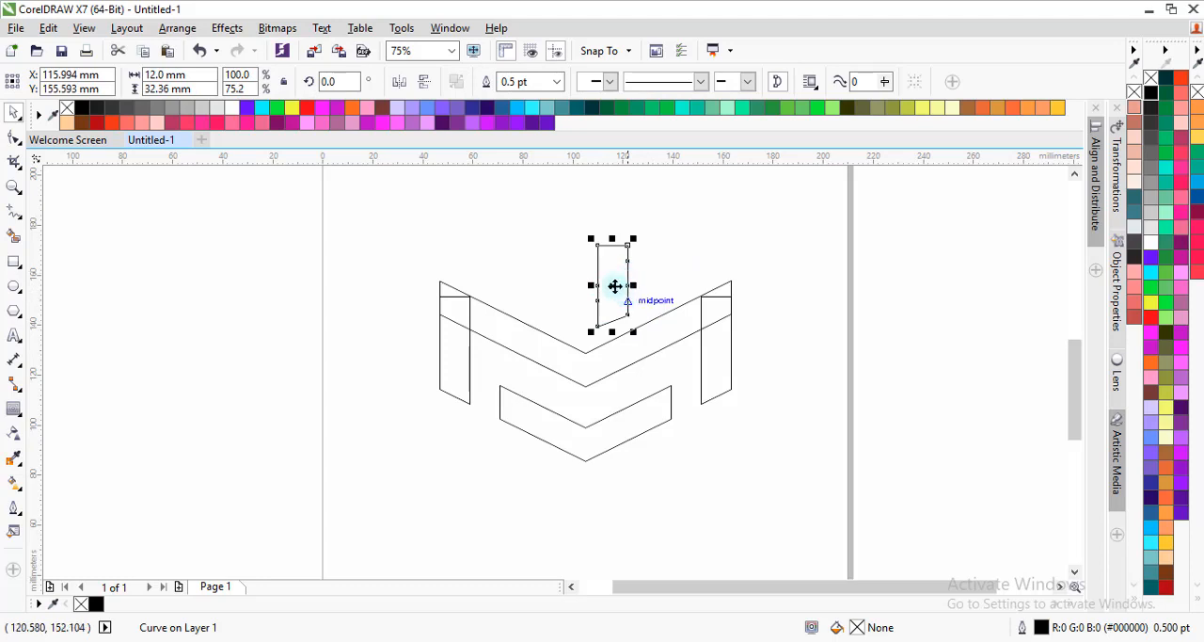
{"action": "left_click_drag", "start_coordinate": [596, 245], "coordinate": [623, 344]}
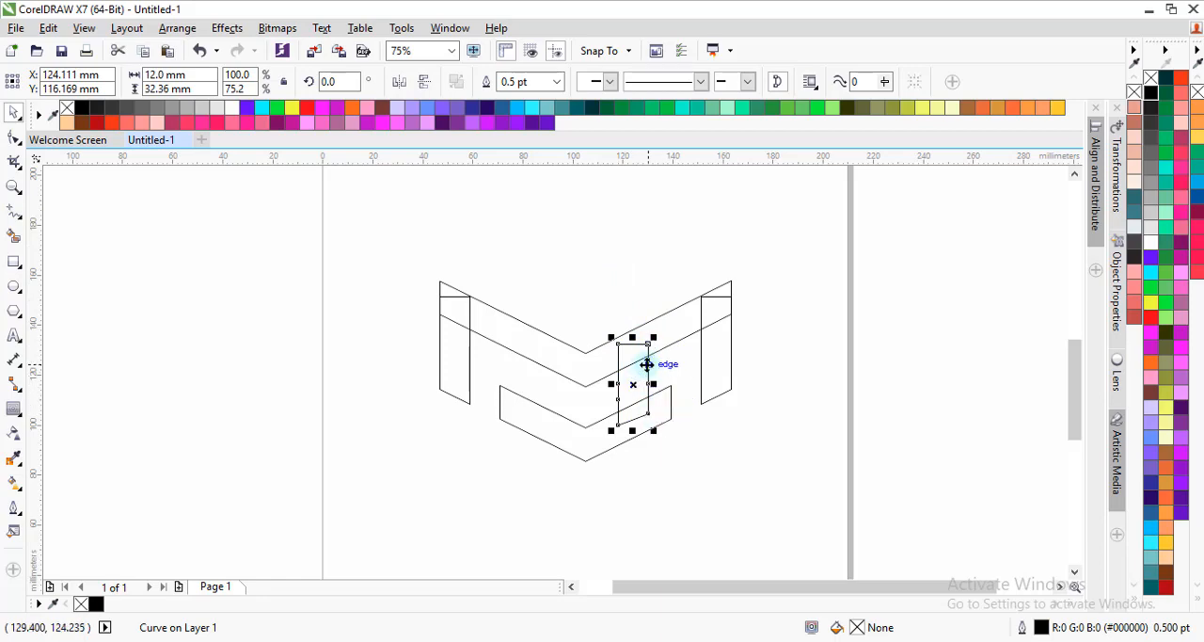
{"action": "scroll", "coordinate": [648, 363], "scroll_direction": "up", "scroll_amount": 2}
{"action": "left_click_drag", "start_coordinate": [636, 400], "coordinate": [670, 401]}
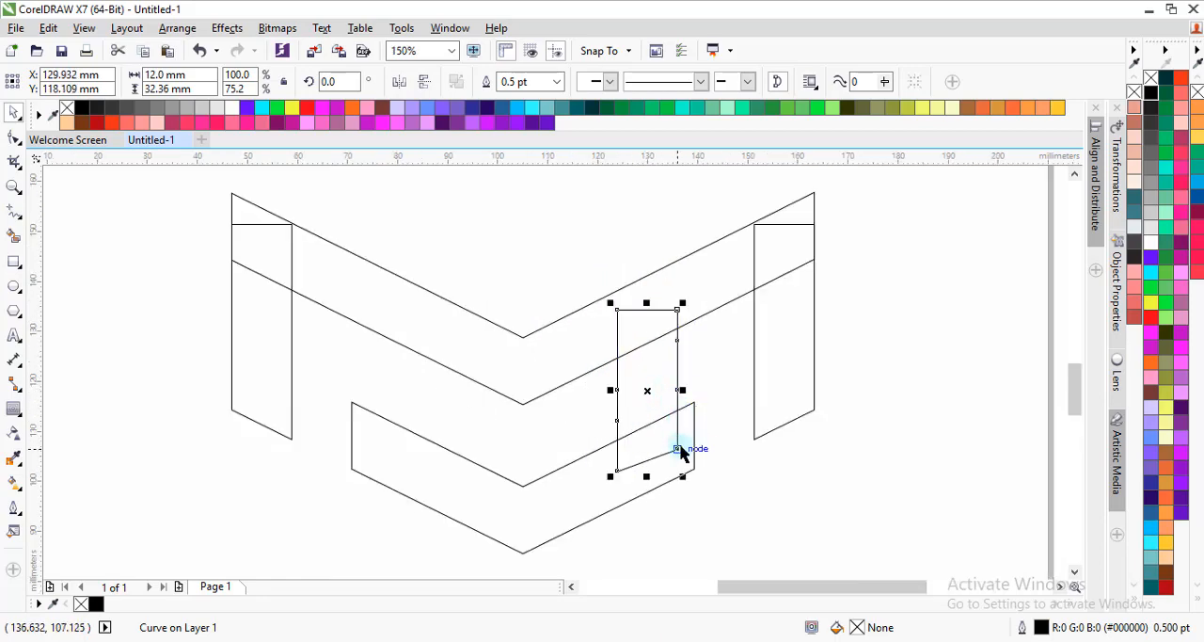
{"action": "mouse_move", "coordinate": [674, 449]}
{"action": "left_mouse_down"}
{"action": "mouse_move", "coordinate": [694, 462]}
{"action": "mouse_move", "coordinate": [690, 435]}
{"action": "left_mouse_up"}
{"action": "scroll", "coordinate": [658, 403], "scroll_direction": "down", "scroll_amount": 2}
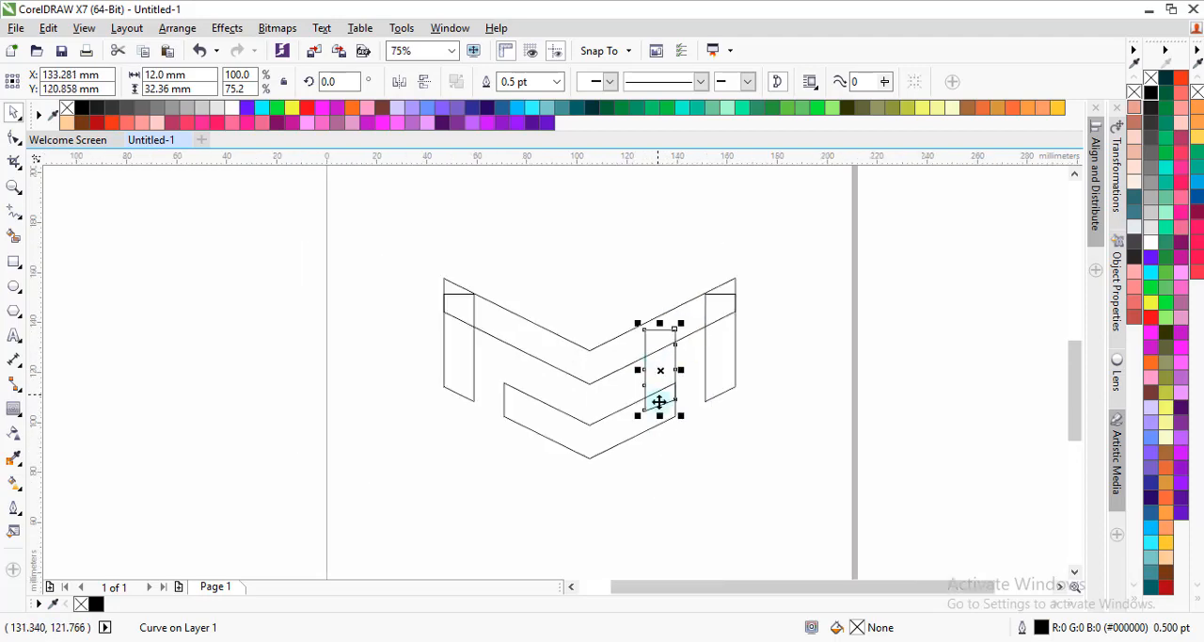
{"action": "left_click", "coordinate": [674, 520]}
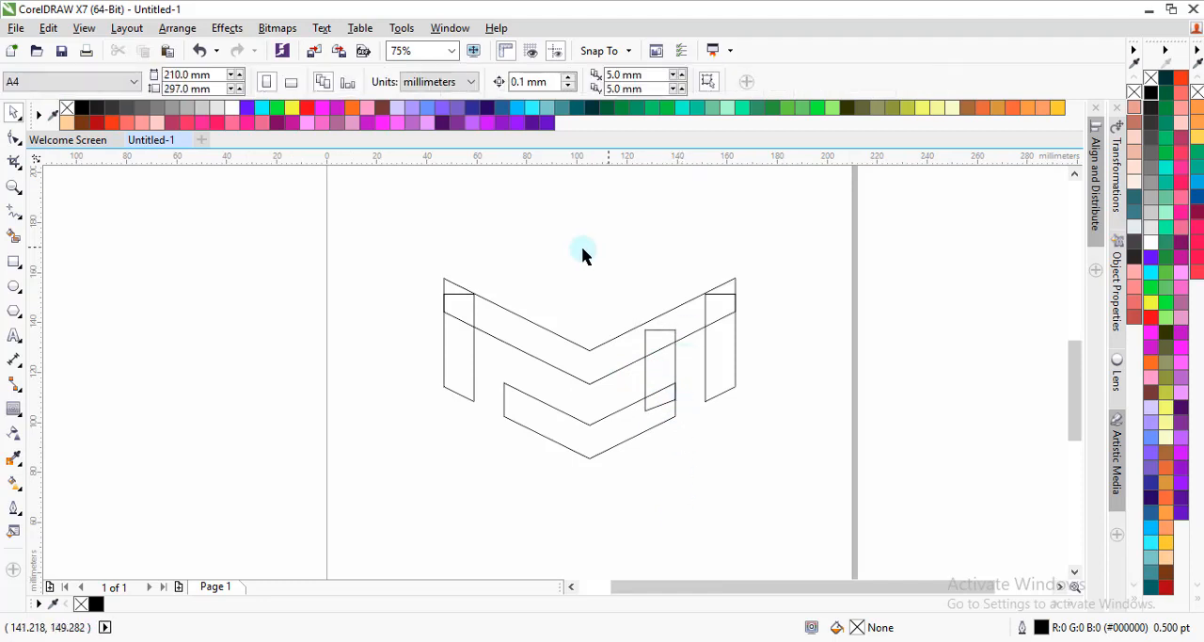
Step: Duplicate the short bar and the lower chevron together straight upward, centring the copies at about Y 170 mm
{"action": "left_click", "coordinate": [649, 377]}
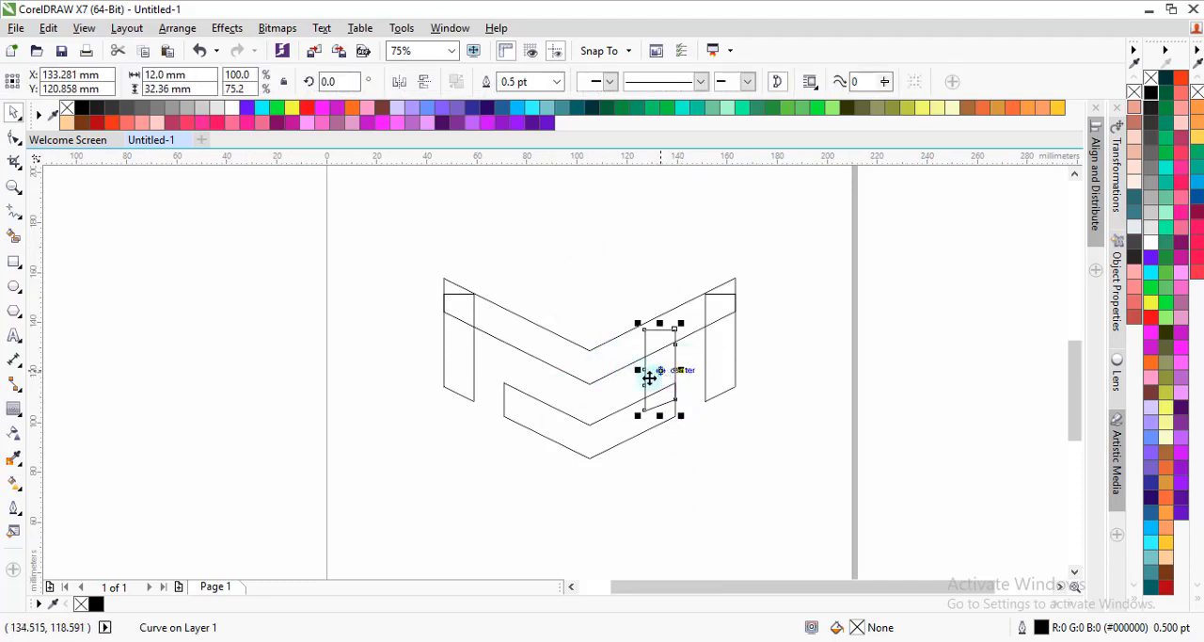
{"action": "left_click", "coordinate": [622, 423], "text": "shift"}
{"action": "left_click_drag", "start_coordinate": [613, 436], "coordinate": [599, 288]}
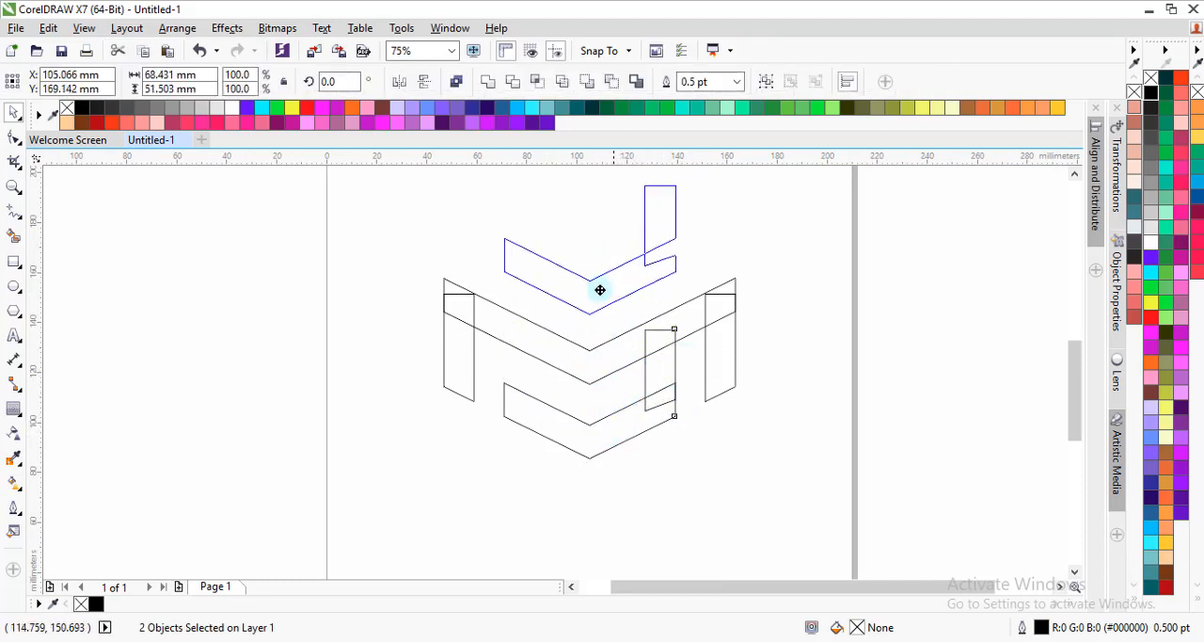
{"action": "scroll", "coordinate": [599, 288], "scroll_direction": "down", "scroll_amount": 2}
{"action": "scroll", "coordinate": [591, 236], "scroll_direction": "up", "scroll_amount": 2}
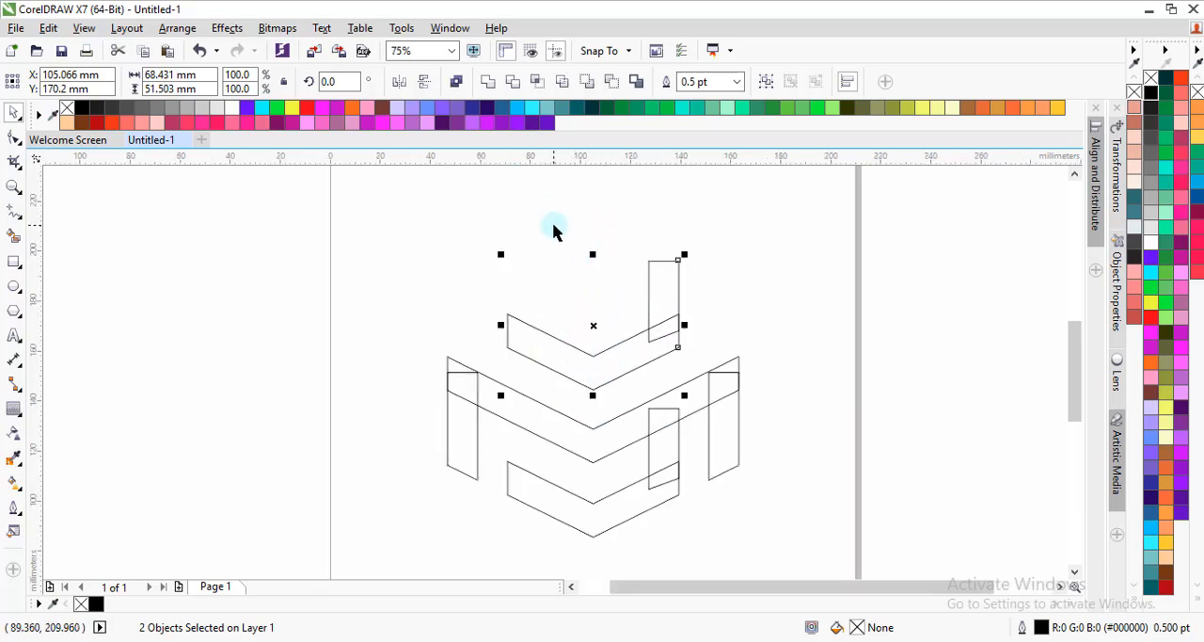
{"action": "left_click", "coordinate": [553, 231]}
Step: Try mirroring the topmost chevron copy vertically, undo the flip, and reselect that chevron
{"action": "left_click", "coordinate": [607, 366]}
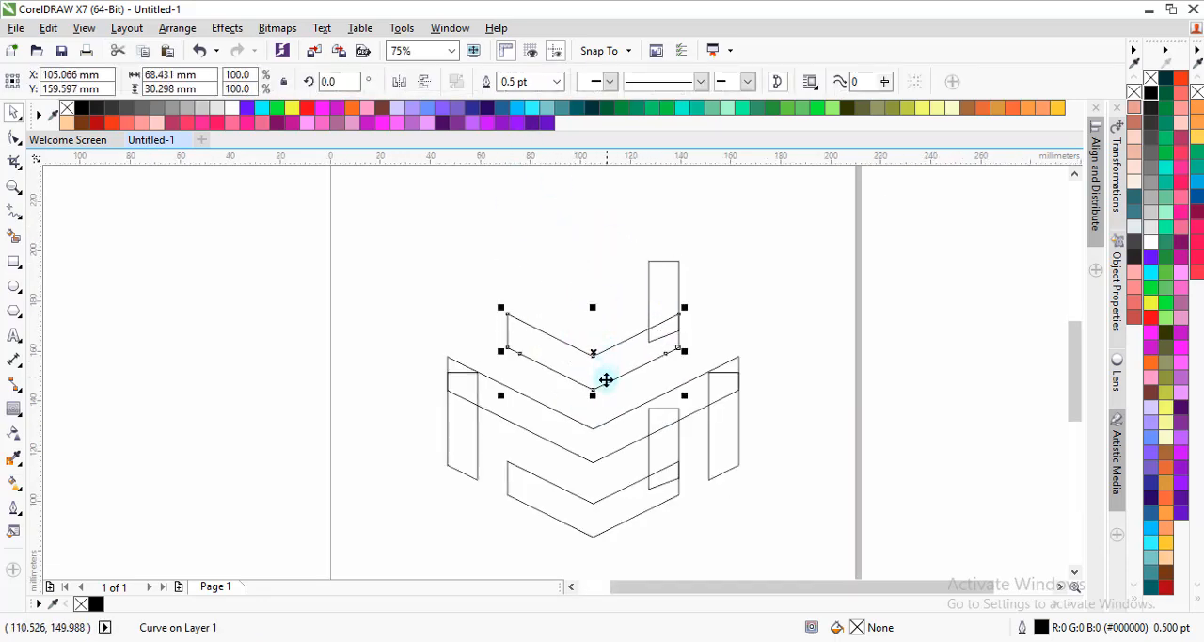
{"action": "left_click", "coordinate": [426, 84]}
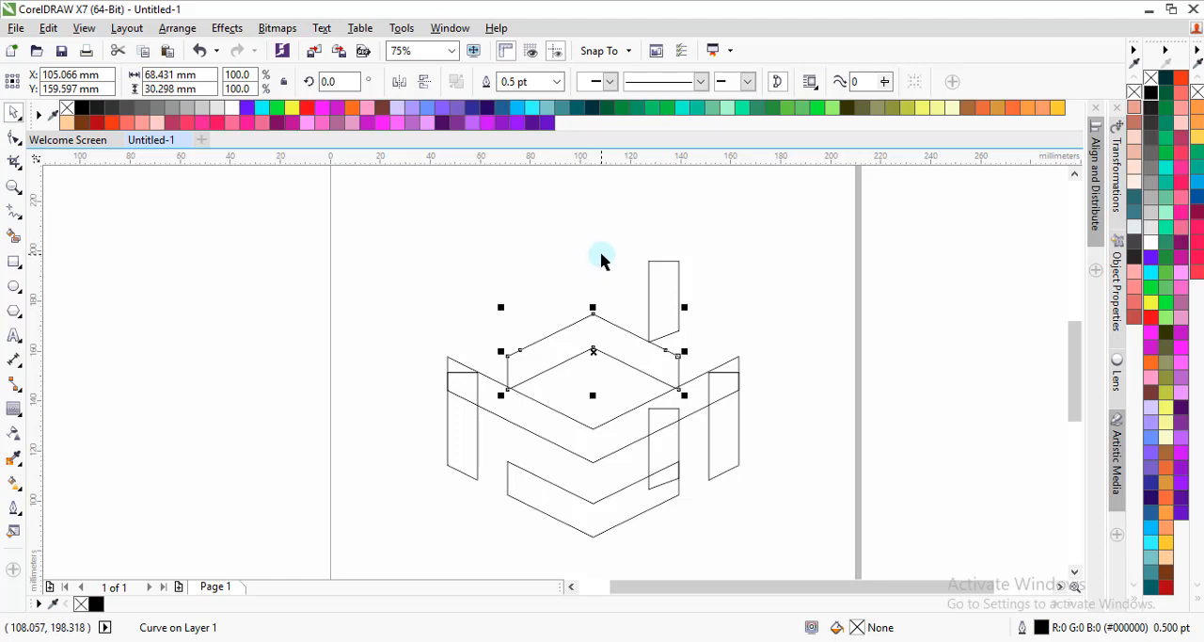
{"action": "key", "text": "ctrl+z"}
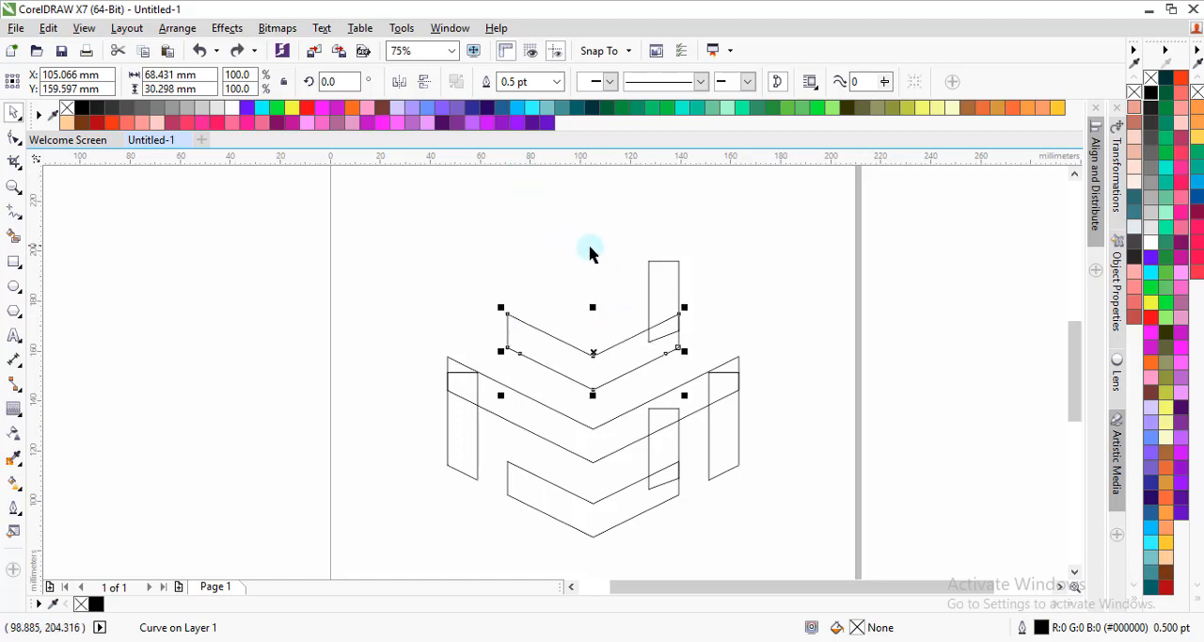
{"action": "left_click", "coordinate": [597, 256]}
{"action": "left_click", "coordinate": [613, 355]}
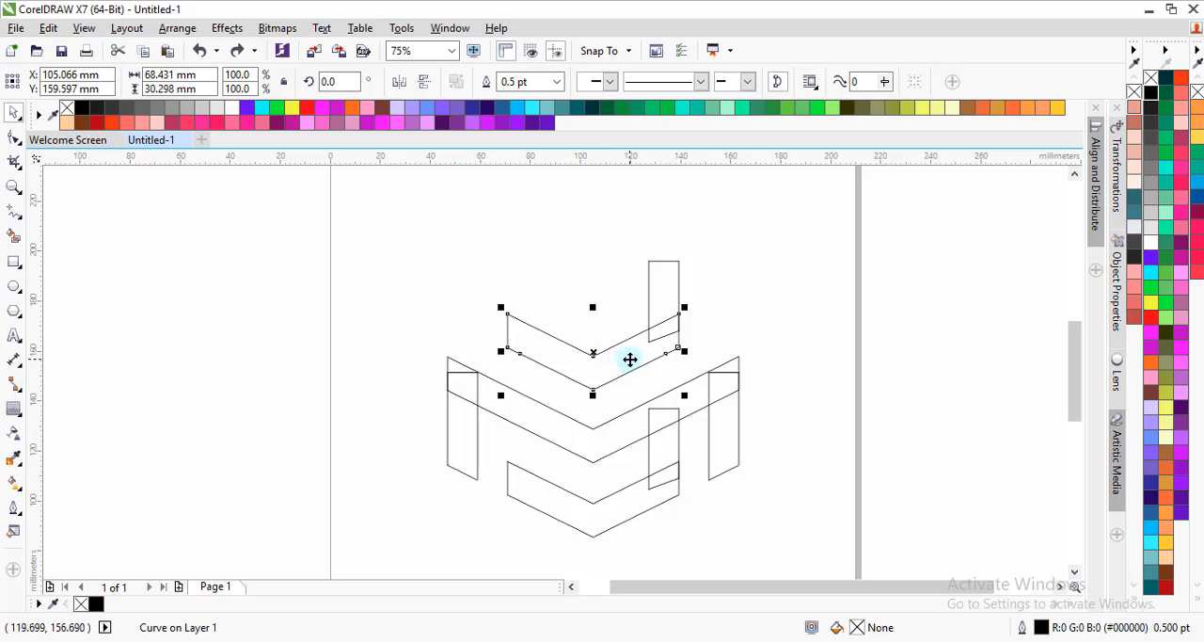
Step: Move the top chevron up over the short bar's upper end and lower both together to centre at about Y 158 mm
{"action": "left_click_drag", "start_coordinate": [629, 359], "coordinate": [640, 292]}
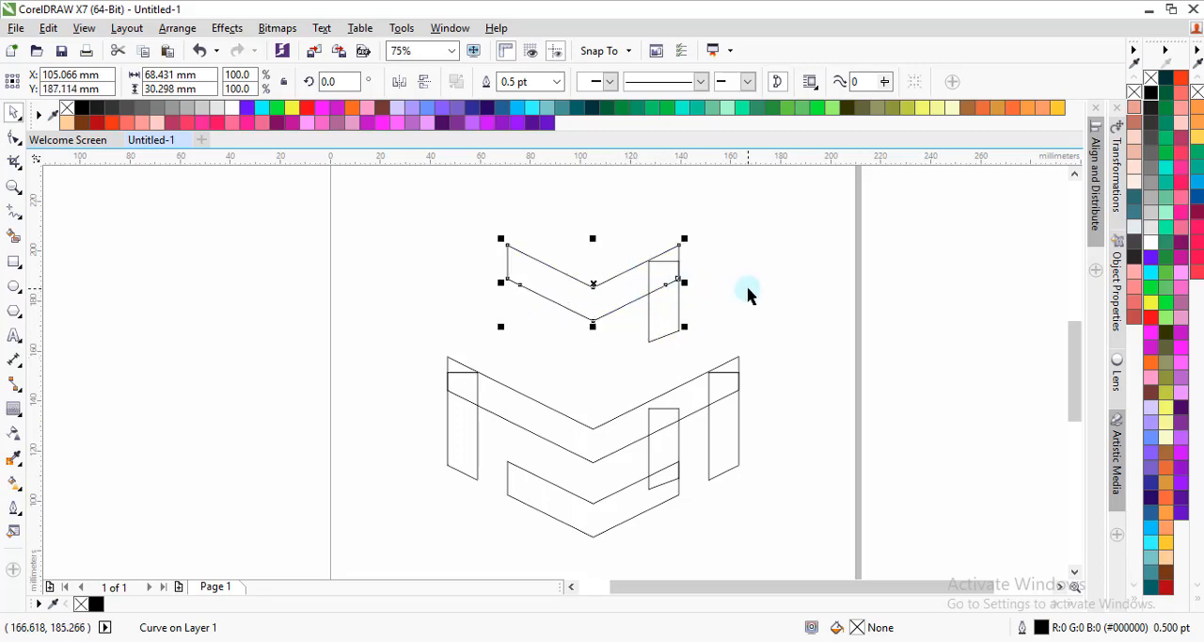
{"action": "left_click", "coordinate": [753, 296]}
{"action": "left_click_drag", "start_coordinate": [470, 226], "coordinate": [717, 372]}
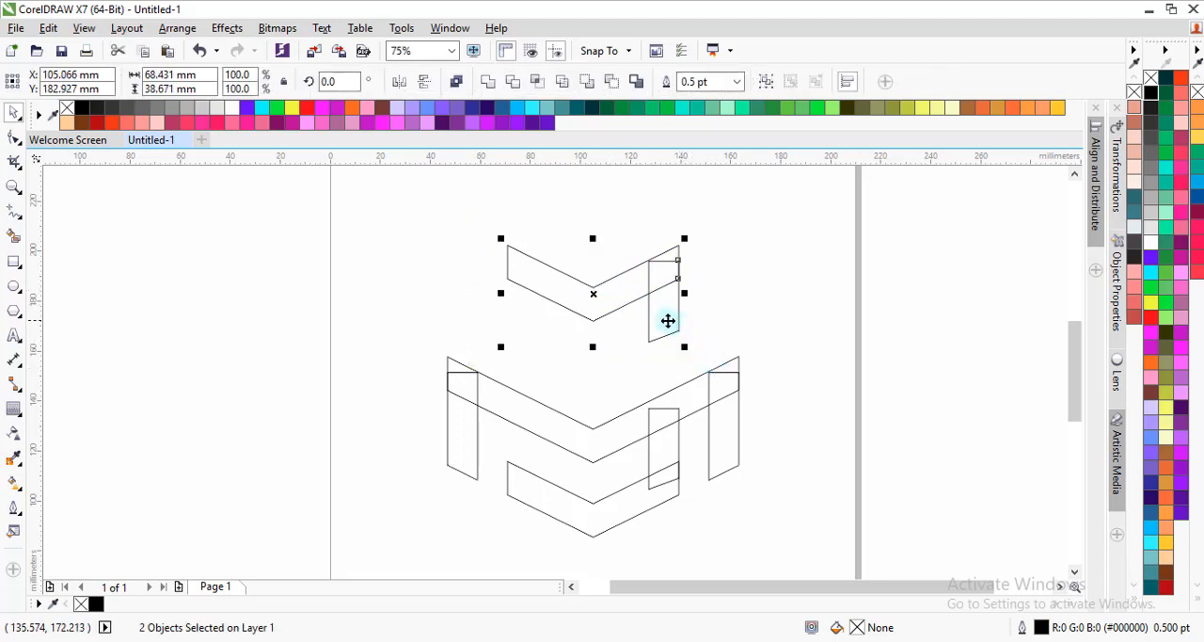
{"action": "left_click_drag", "start_coordinate": [666, 320], "coordinate": [669, 382]}
{"action": "left_click", "coordinate": [720, 333]}
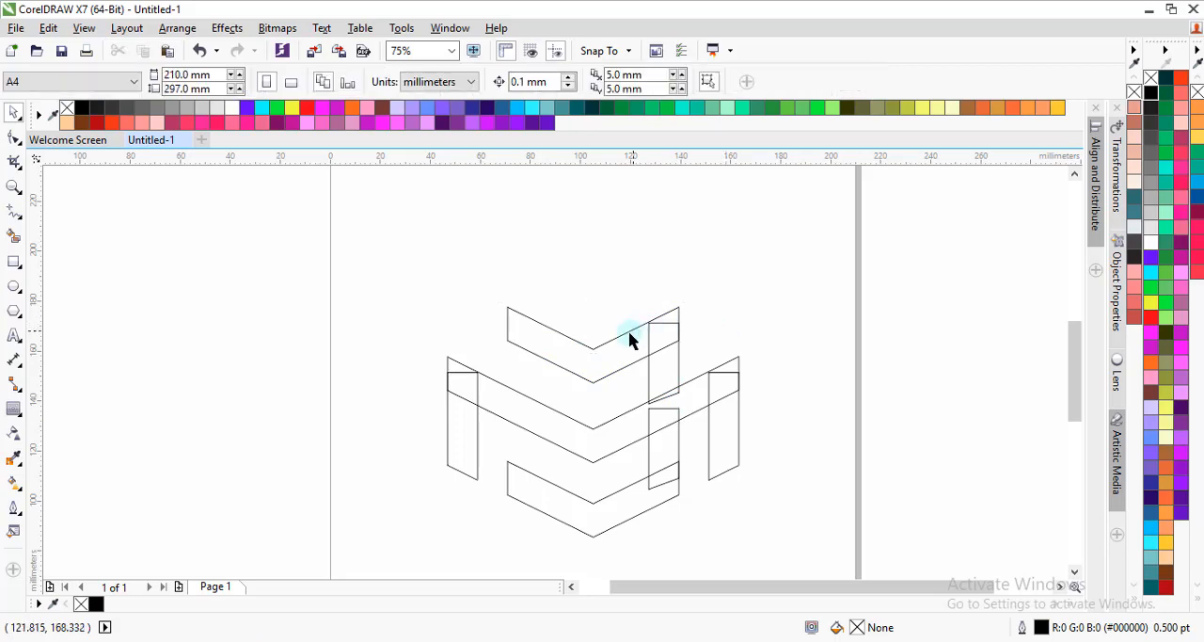
Step: Weld the lower short bar and the lower chevron into one hooked shape
{"action": "scroll", "coordinate": [624, 373], "scroll_direction": "down", "scroll_amount": 2}
{"action": "scroll", "coordinate": [630, 395], "scroll_direction": "up", "scroll_amount": 2}
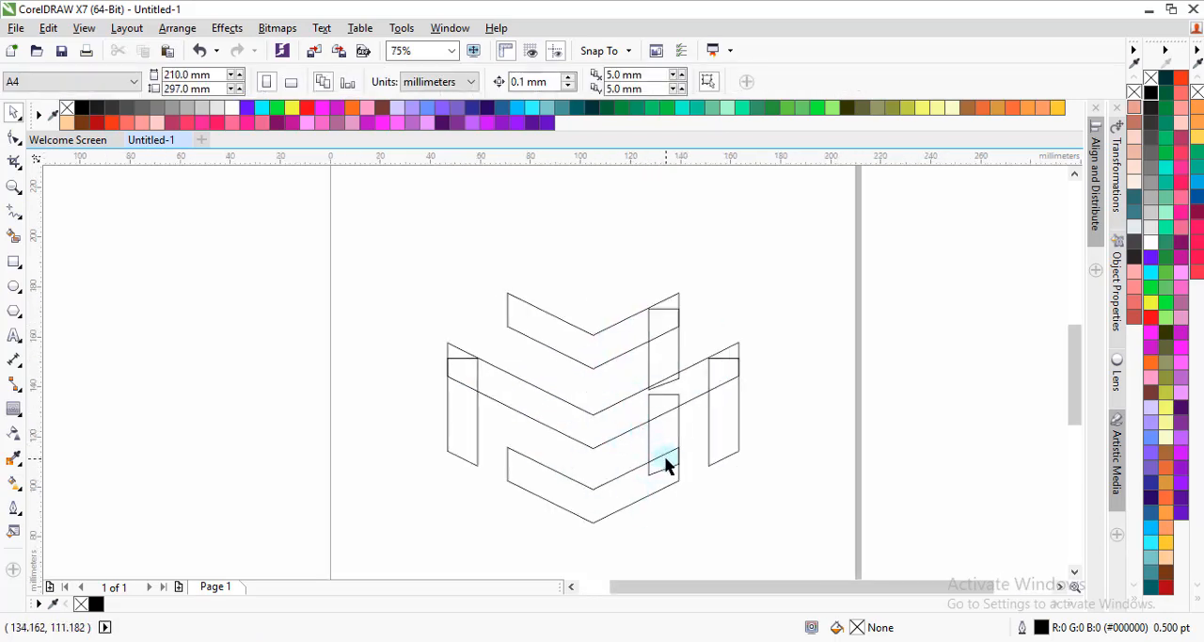
{"action": "scroll", "coordinate": [665, 463], "scroll_direction": "up", "scroll_amount": 1}
{"action": "scroll", "coordinate": [626, 408], "scroll_direction": "down", "scroll_amount": 1}
{"action": "scroll", "coordinate": [632, 407], "scroll_direction": "up", "scroll_amount": 1}
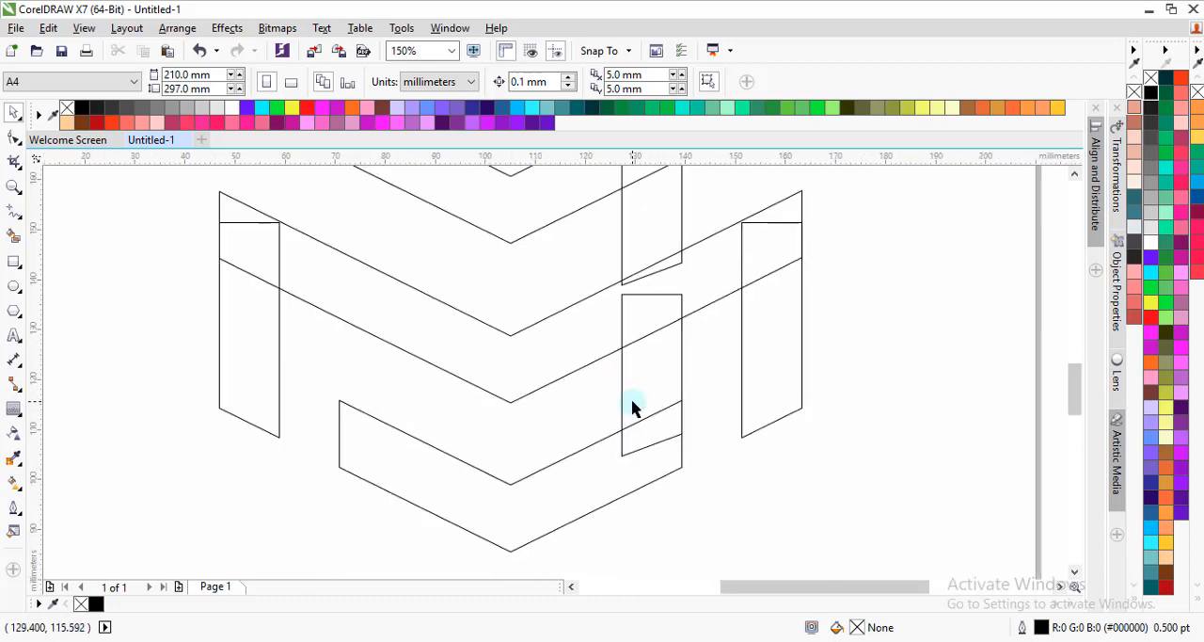
{"action": "left_click", "coordinate": [652, 444]}
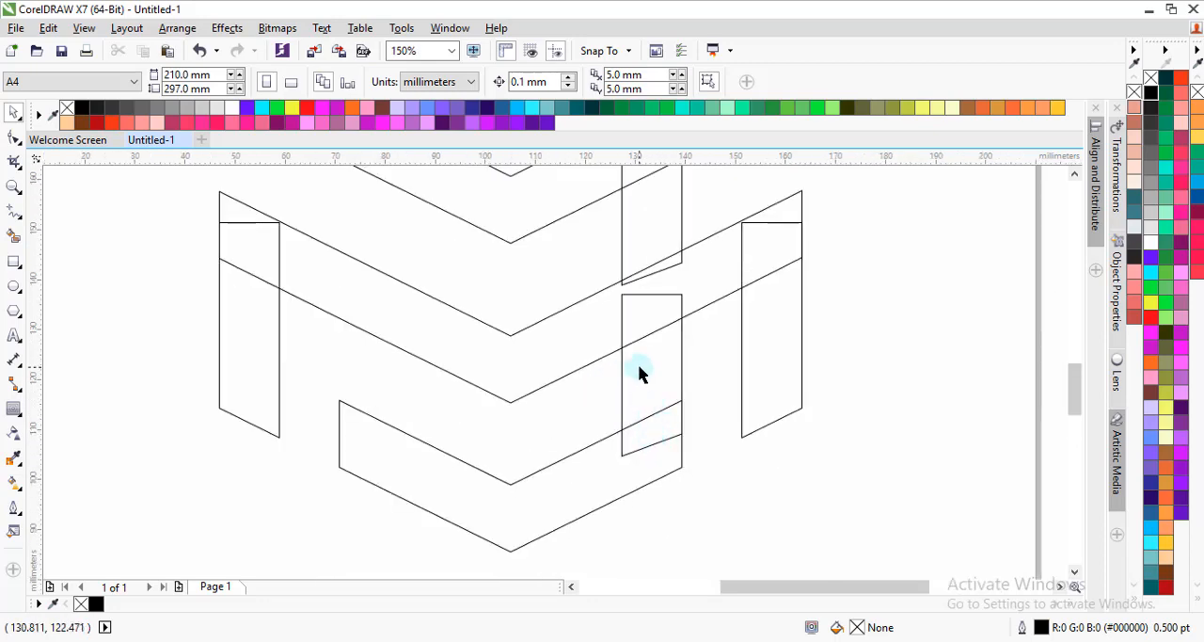
{"action": "left_click", "coordinate": [639, 373]}
{"action": "left_click", "coordinate": [593, 481], "text": "shift"}
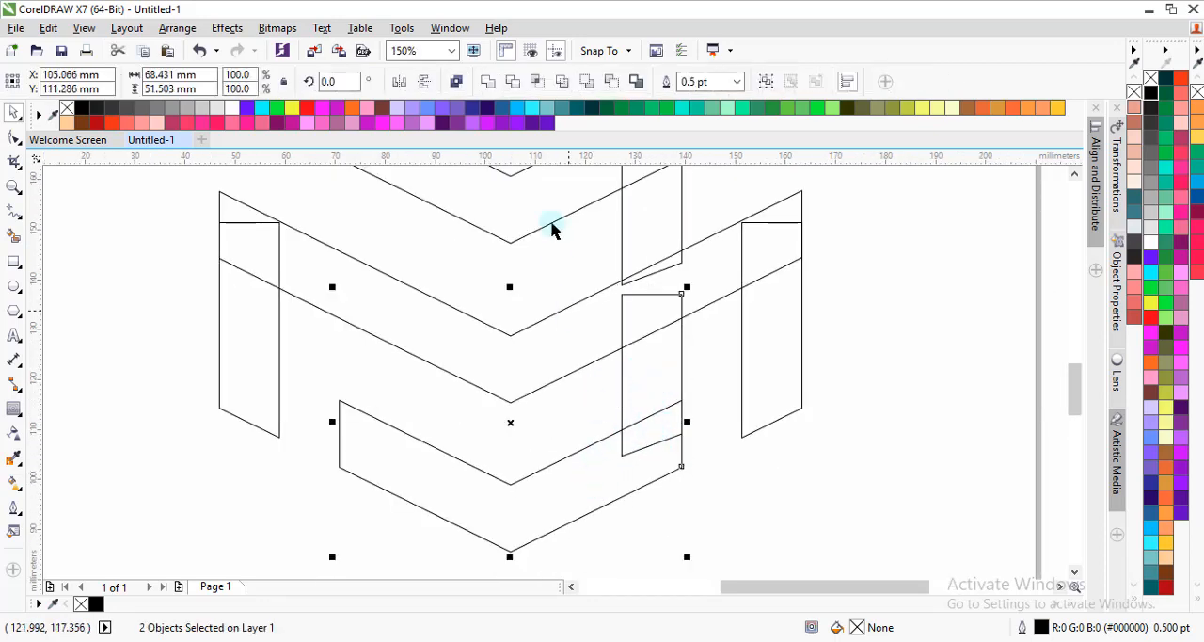
{"action": "left_click", "coordinate": [487, 81]}
{"action": "scroll", "coordinate": [627, 423], "scroll_direction": "down", "scroll_amount": 1}
{"action": "left_click", "coordinate": [658, 377]}
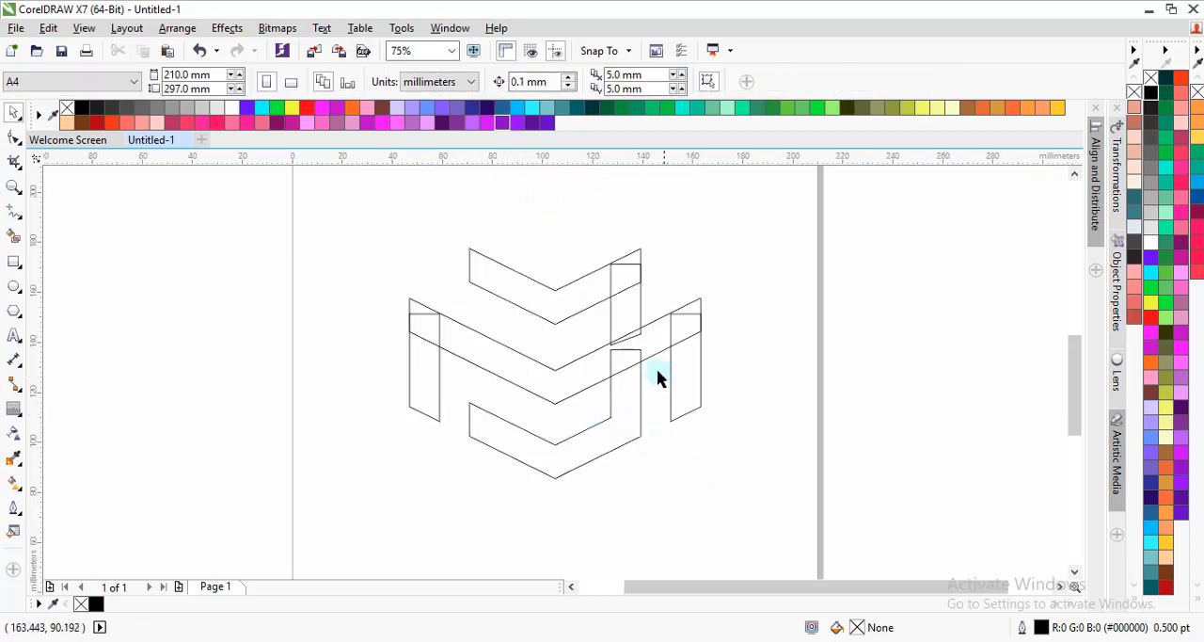
{"action": "scroll", "coordinate": [638, 320], "scroll_direction": "up", "scroll_amount": 1}
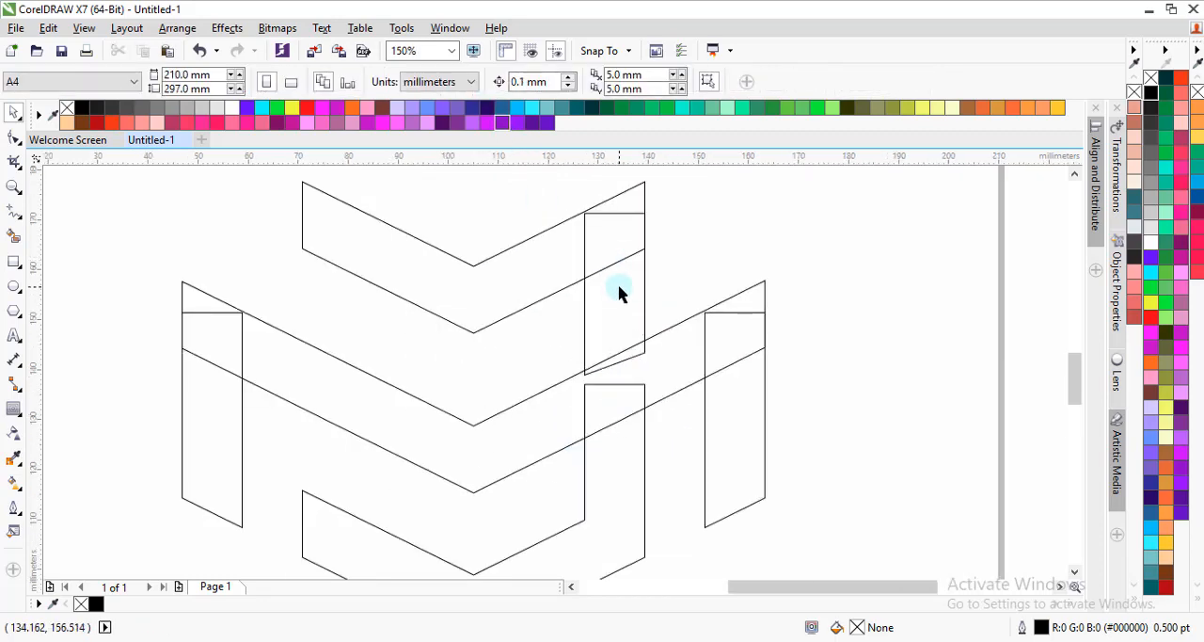
{"action": "left_click", "coordinate": [619, 294]}
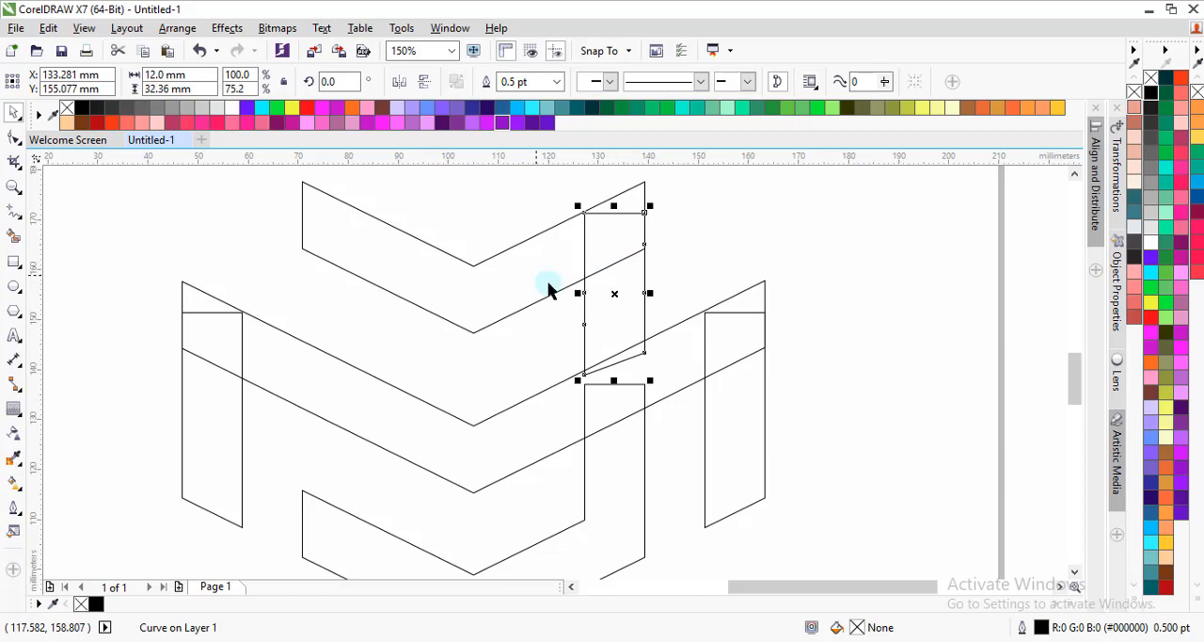
{"action": "left_click", "coordinate": [679, 274]}
{"action": "scroll", "coordinate": [591, 268], "scroll_direction": "down", "scroll_amount": 1}
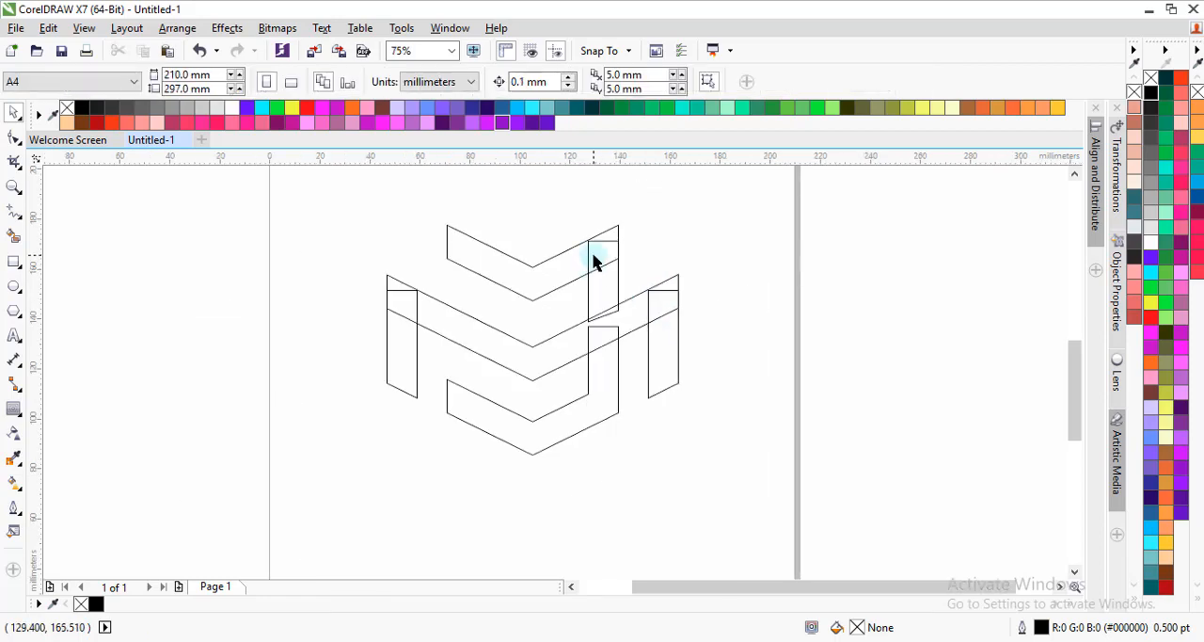
{"action": "scroll", "coordinate": [594, 263], "scroll_direction": "up", "scroll_amount": 1}
{"action": "scroll", "coordinate": [611, 331], "scroll_direction": "down", "scroll_amount": 1}
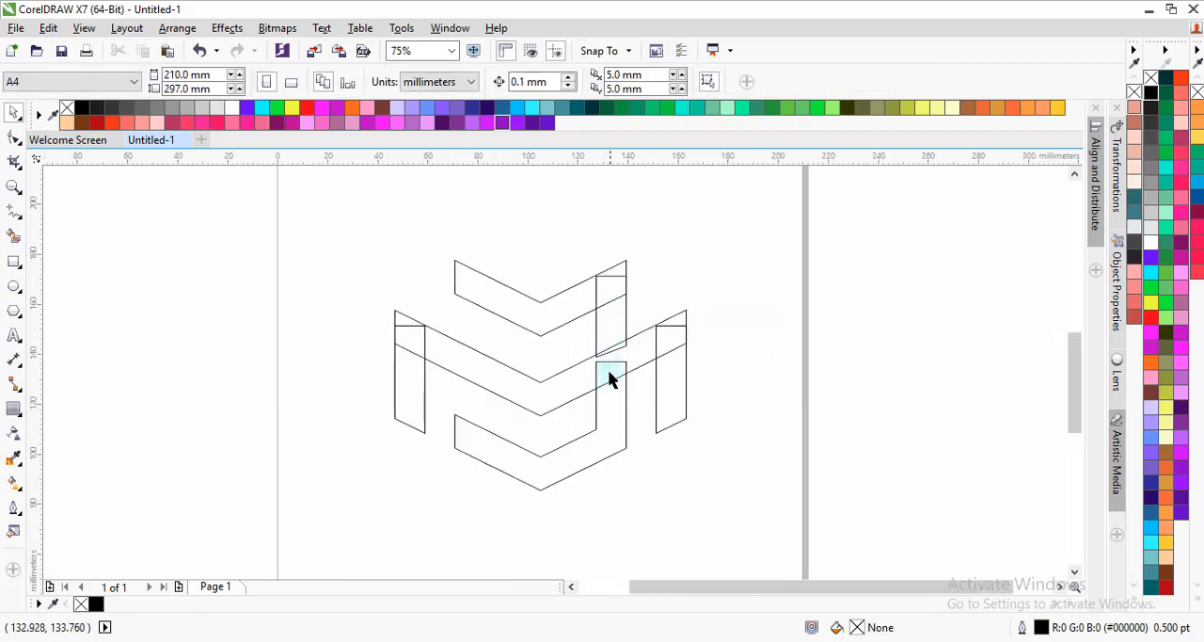
Step: Weld the right and left side bars onto the ends of the wide middle chevron
{"action": "scroll", "coordinate": [612, 399], "scroll_direction": "up", "scroll_amount": 1}
{"action": "left_click", "coordinate": [748, 350]}
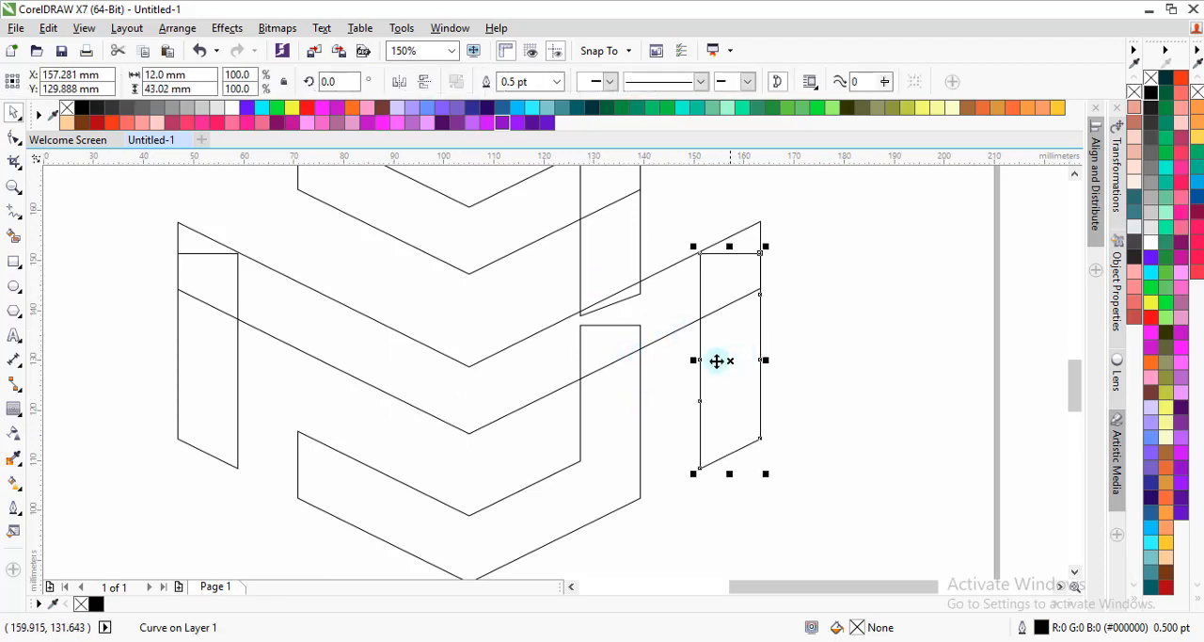
{"action": "left_click", "coordinate": [487, 82]}
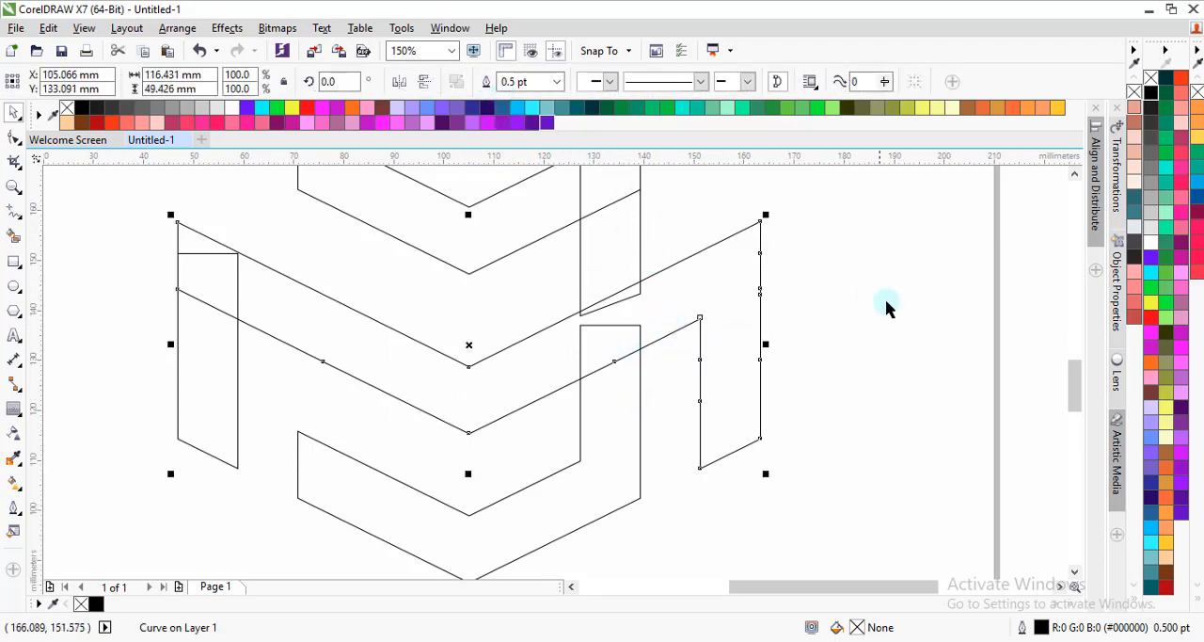
{"action": "left_click", "coordinate": [887, 302]}
{"action": "left_click", "coordinate": [237, 359]}
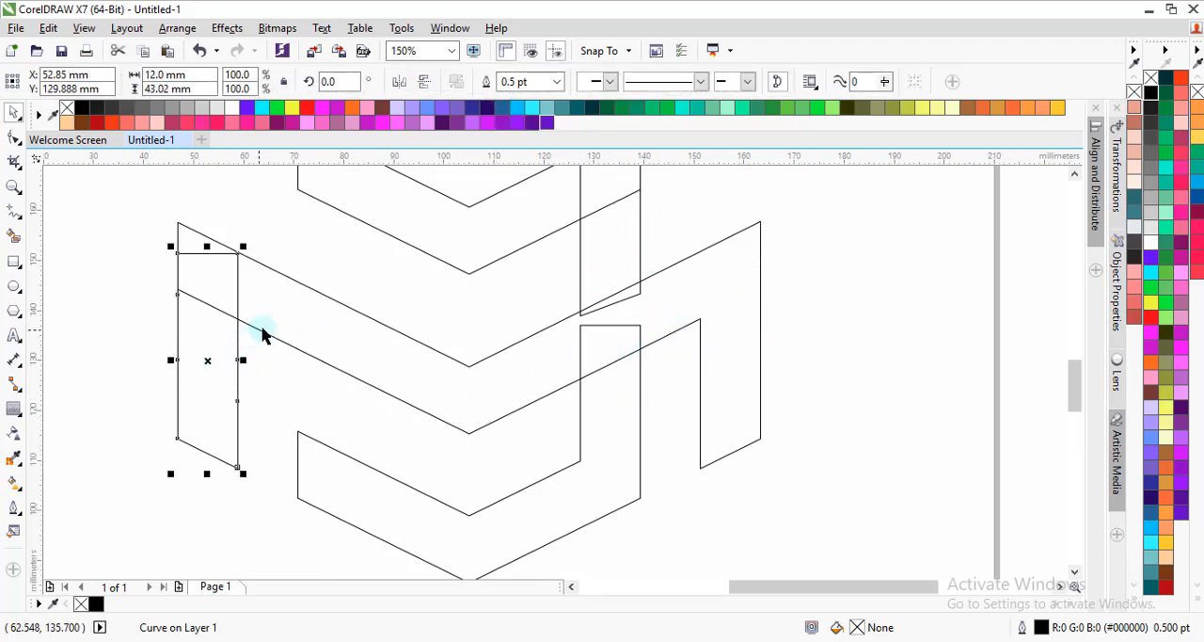
{"action": "left_click", "coordinate": [264, 333], "text": "shift"}
{"action": "left_click", "coordinate": [488, 82]}
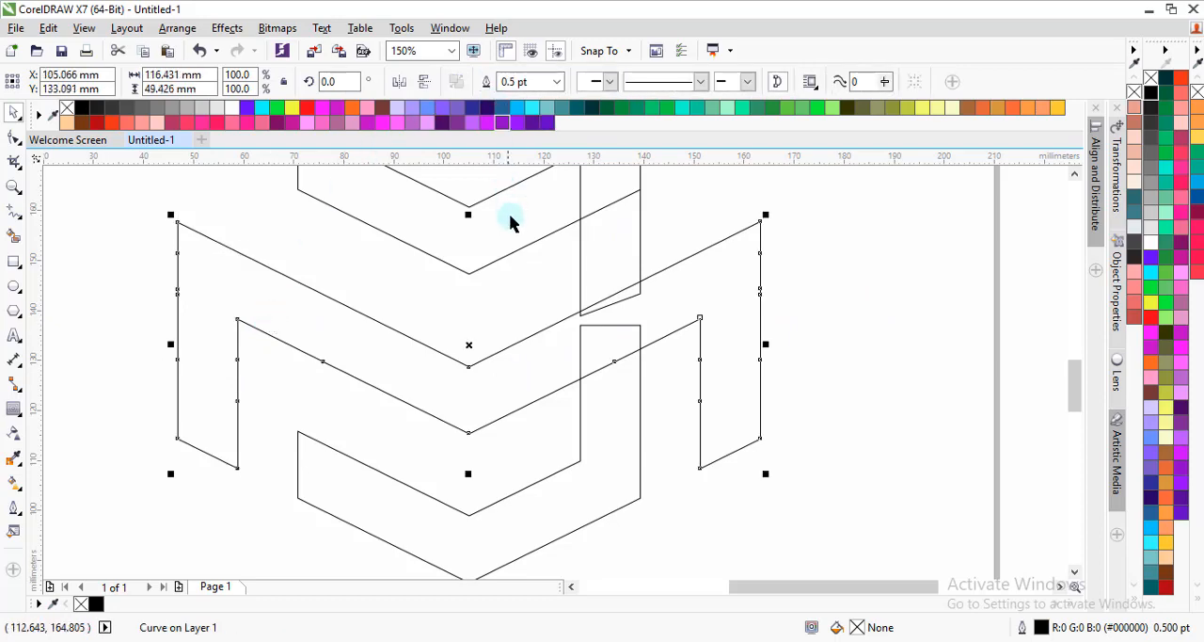
{"action": "scroll", "coordinate": [648, 381], "scroll_direction": "down", "scroll_amount": 1}
{"action": "left_click", "coordinate": [575, 328]}
{"action": "scroll", "coordinate": [555, 301], "scroll_direction": "down", "scroll_amount": 1}
{"action": "scroll", "coordinate": [535, 271], "scroll_direction": "up", "scroll_amount": 1}
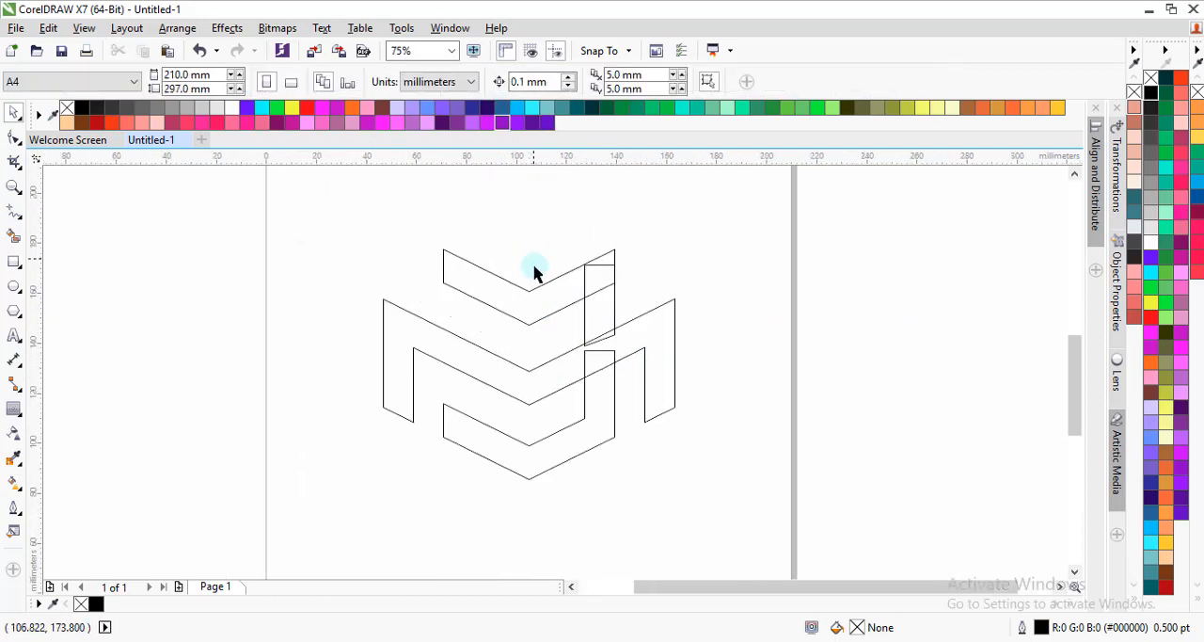
{"action": "scroll", "coordinate": [600, 383], "scroll_direction": "up", "scroll_amount": 1}
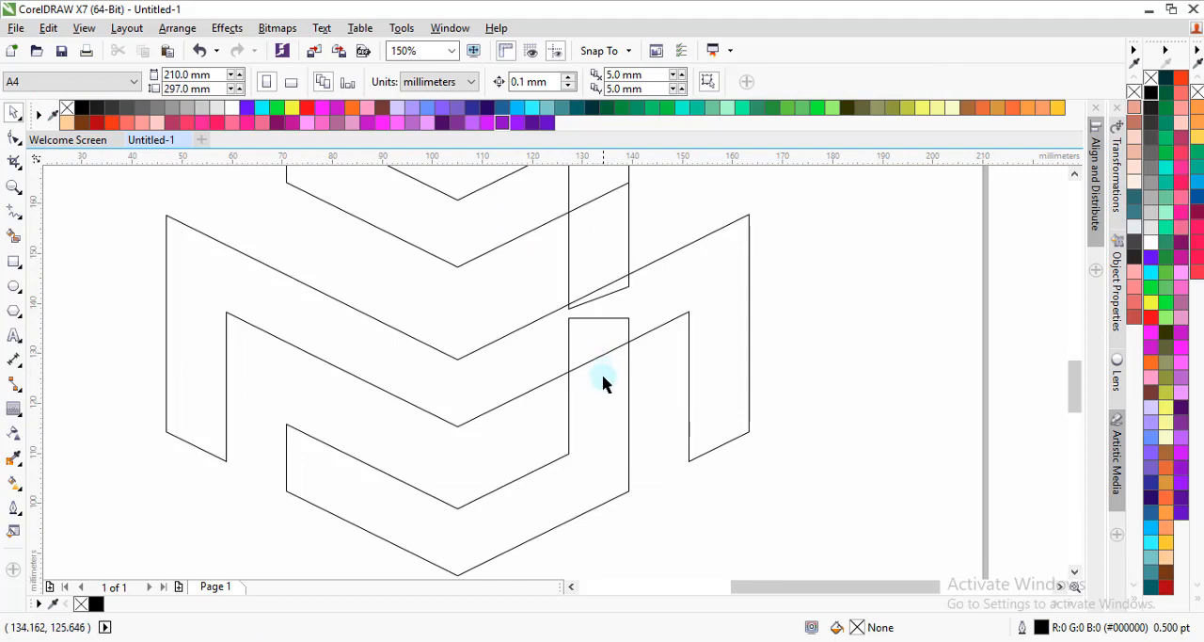
{"action": "left_click", "coordinate": [616, 346]}
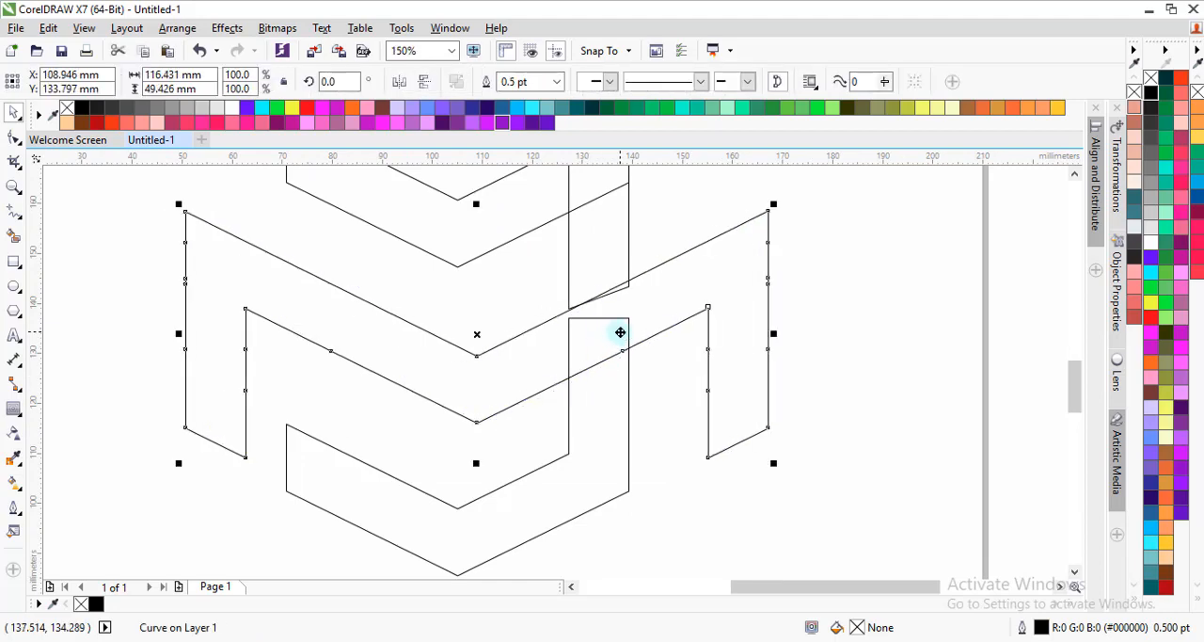
{"action": "key", "text": "ctrl+z"}
{"action": "left_click", "coordinate": [843, 374]}
Step: Trim the lower hooked shape with the wide middle chevron so the bar ends at the chevron's lower edge
{"action": "left_click", "coordinate": [687, 316]}
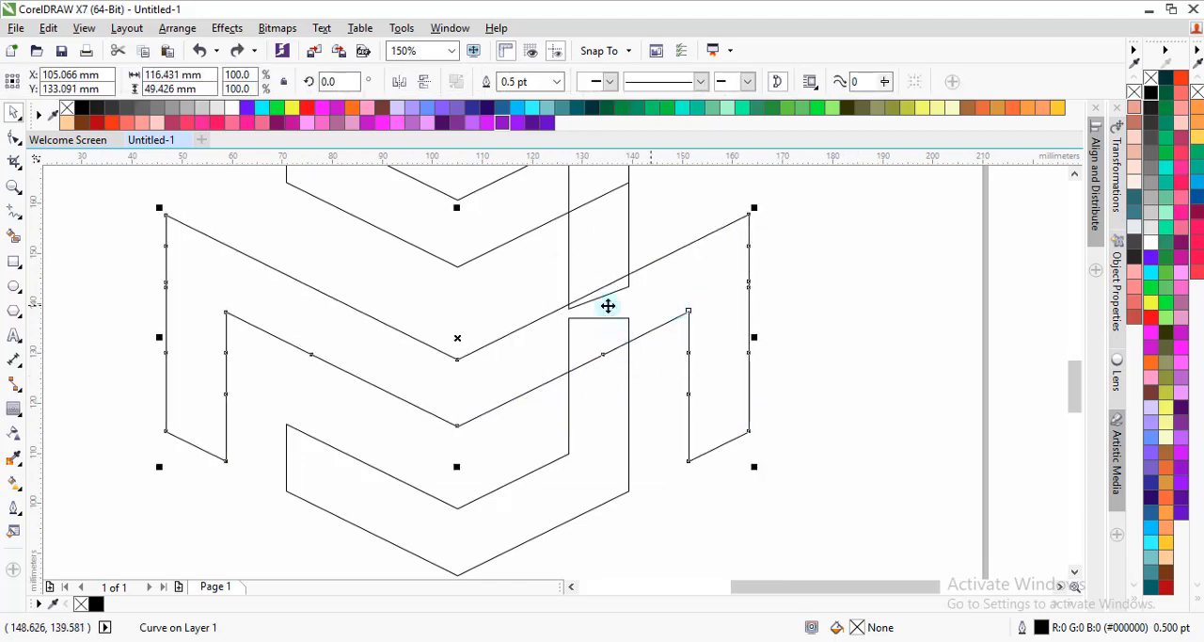
{"action": "left_click", "coordinate": [605, 428], "text": "shift"}
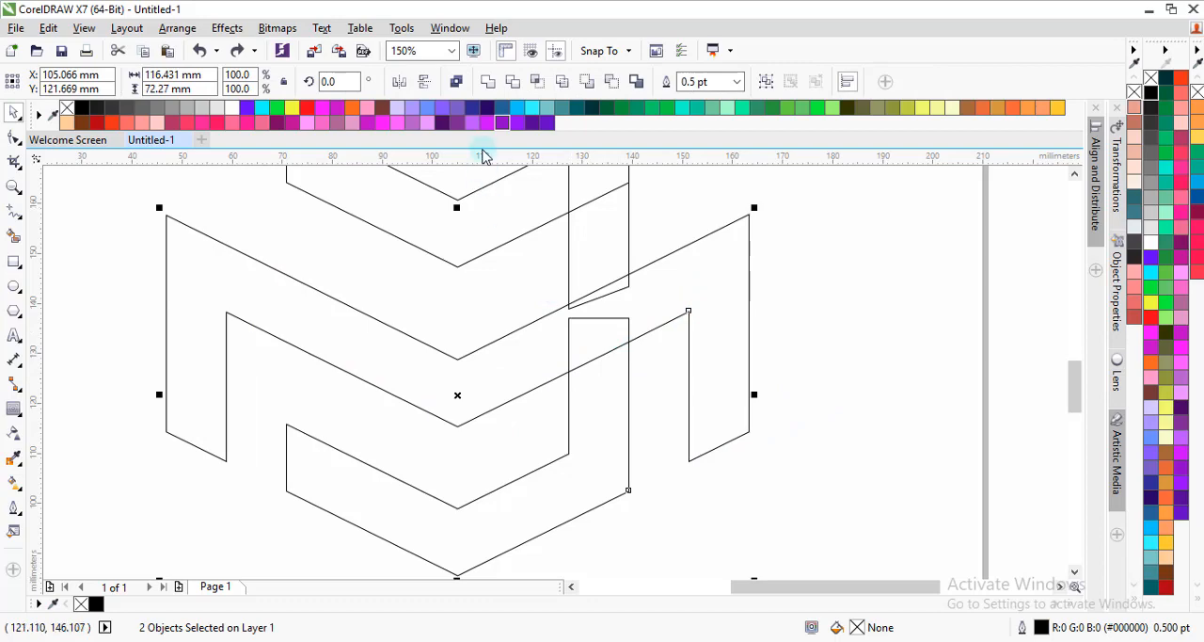
{"action": "left_click", "coordinate": [512, 83]}
{"action": "left_click", "coordinate": [772, 396]}
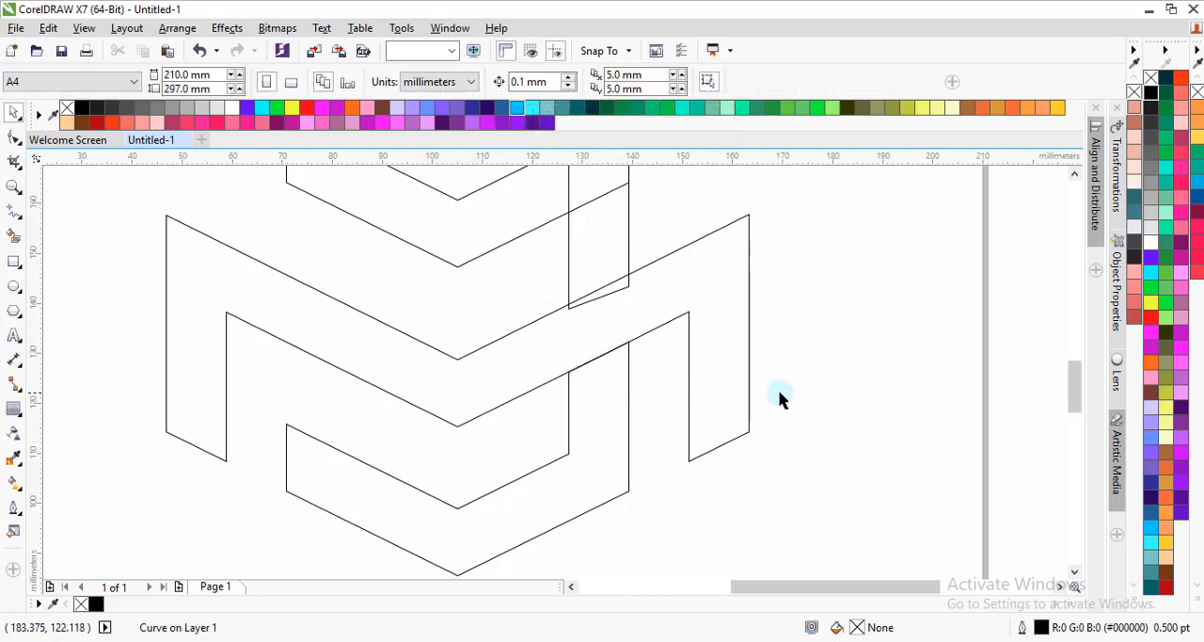
Step: Weld the upper short bar and the top chevron into one hooked shape
{"action": "scroll", "coordinate": [592, 339], "scroll_direction": "down", "scroll_amount": 2}
{"action": "left_click", "coordinate": [595, 318]}
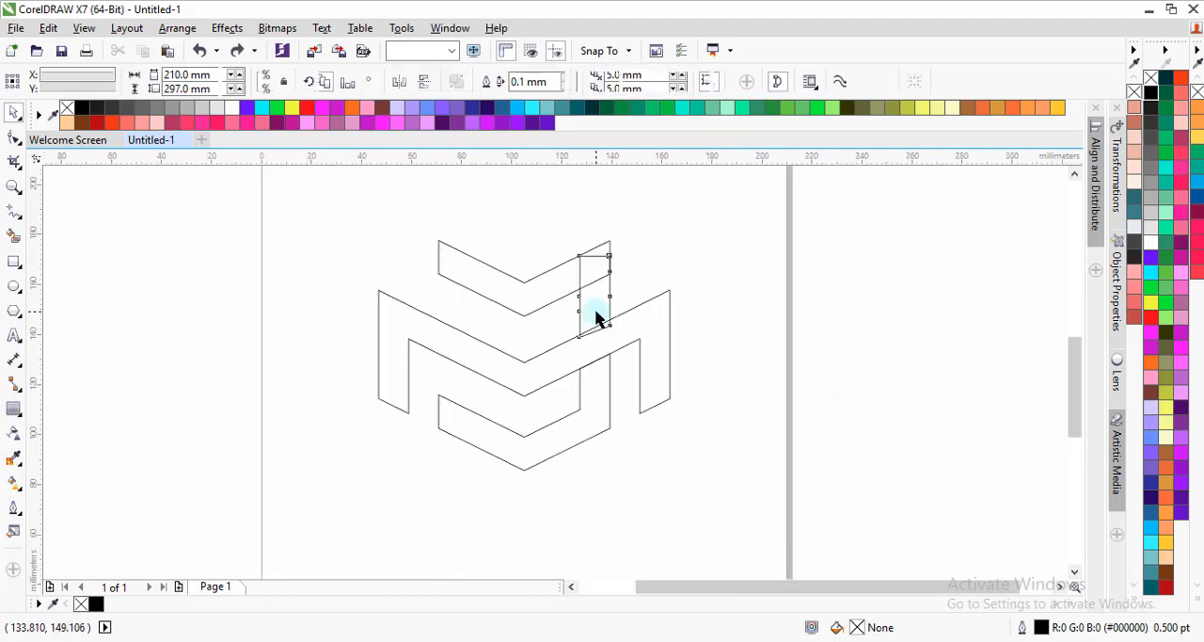
{"action": "left_click", "coordinate": [540, 287], "text": "shift"}
{"action": "left_click", "coordinate": [490, 83]}
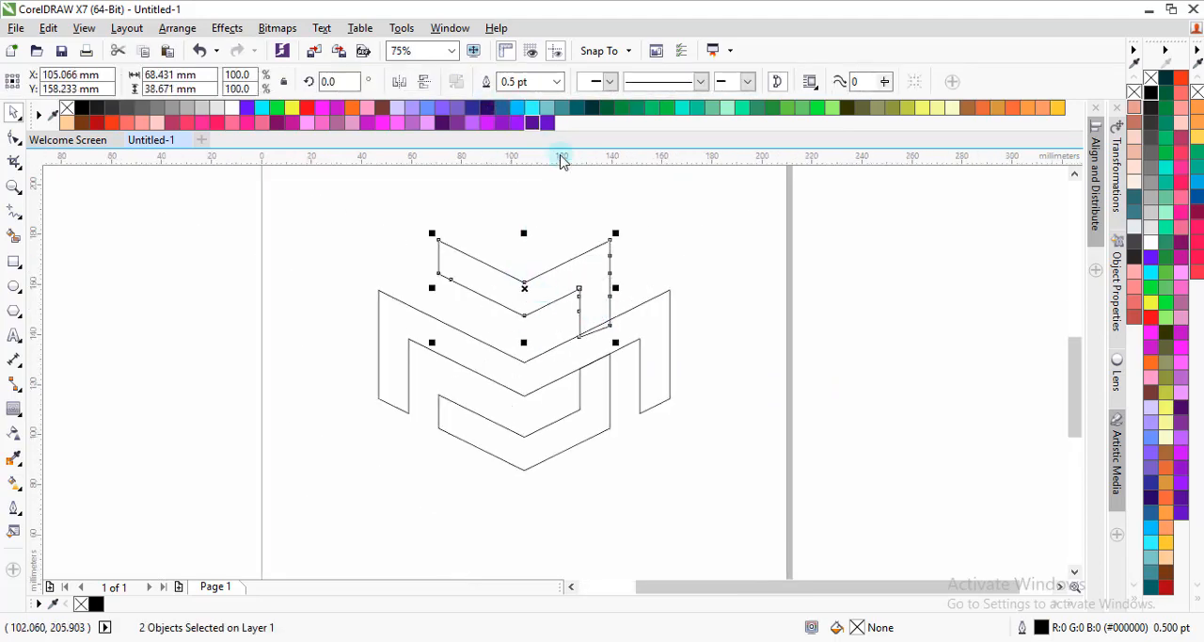
{"action": "left_click", "coordinate": [726, 235]}
Step: Try welding the top hooked shape to the wide middle chevron and undo the weld
{"action": "scroll", "coordinate": [534, 327], "scroll_direction": "down", "scroll_amount": 2}
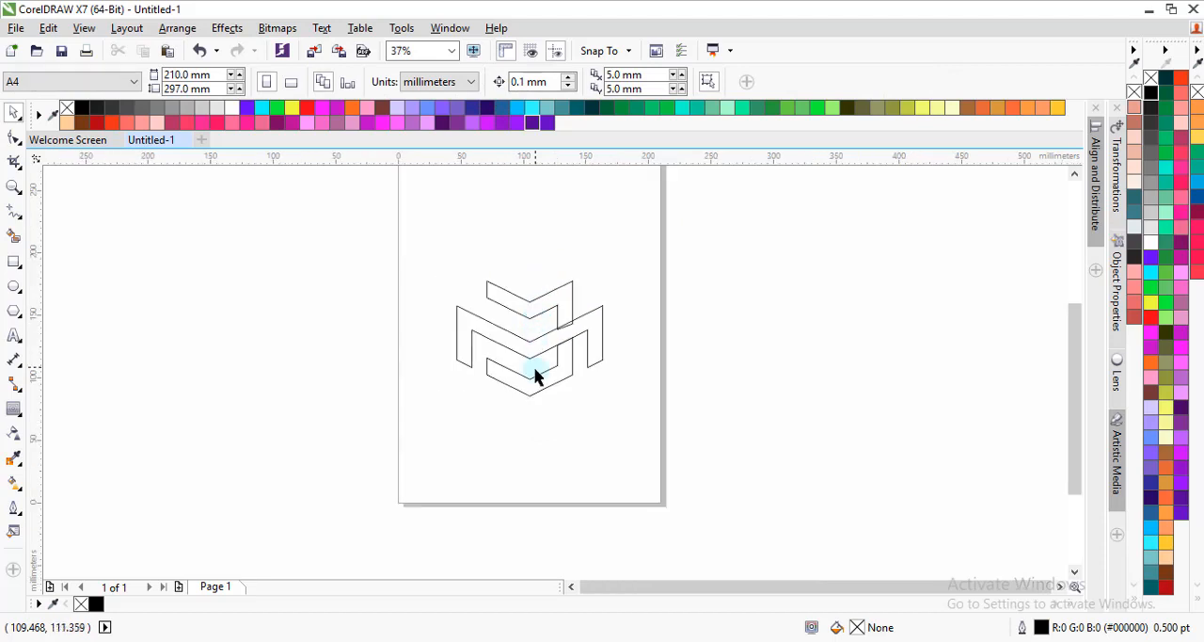
{"action": "scroll", "coordinate": [540, 379], "scroll_direction": "up", "scroll_amount": 2}
{"action": "scroll", "coordinate": [556, 336], "scroll_direction": "up", "scroll_amount": 2}
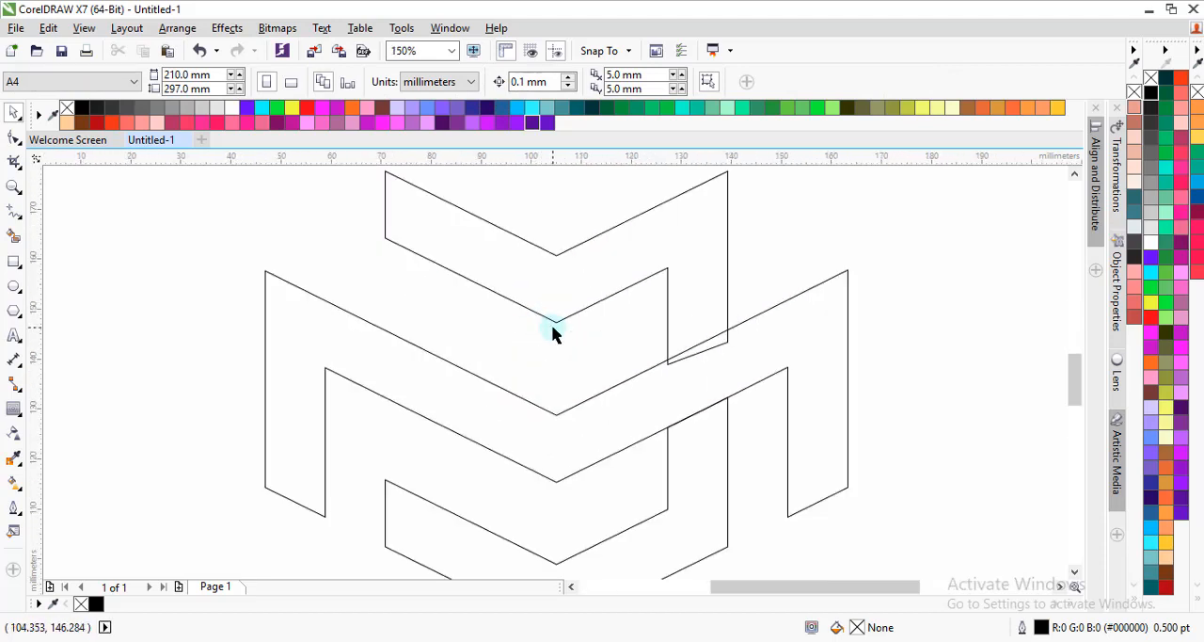
{"action": "left_click", "coordinate": [683, 306]}
{"action": "left_click", "coordinate": [691, 391], "text": "shift"}
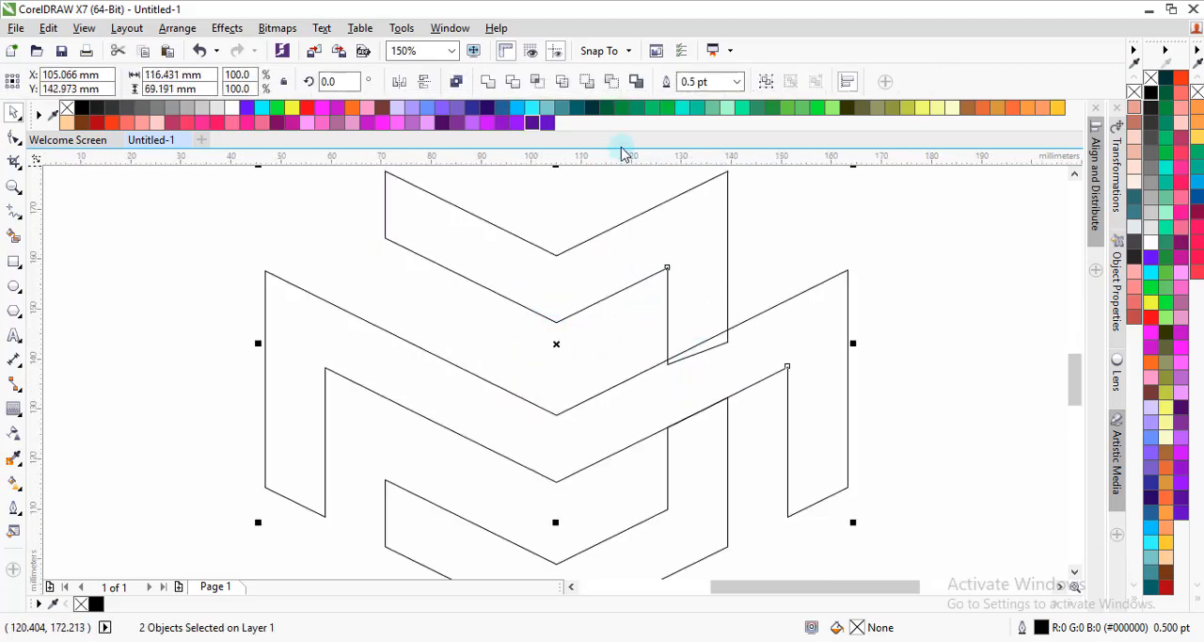
{"action": "left_click", "coordinate": [487, 81]}
{"action": "left_click", "coordinate": [734, 345]}
{"action": "left_click", "coordinate": [715, 466]}
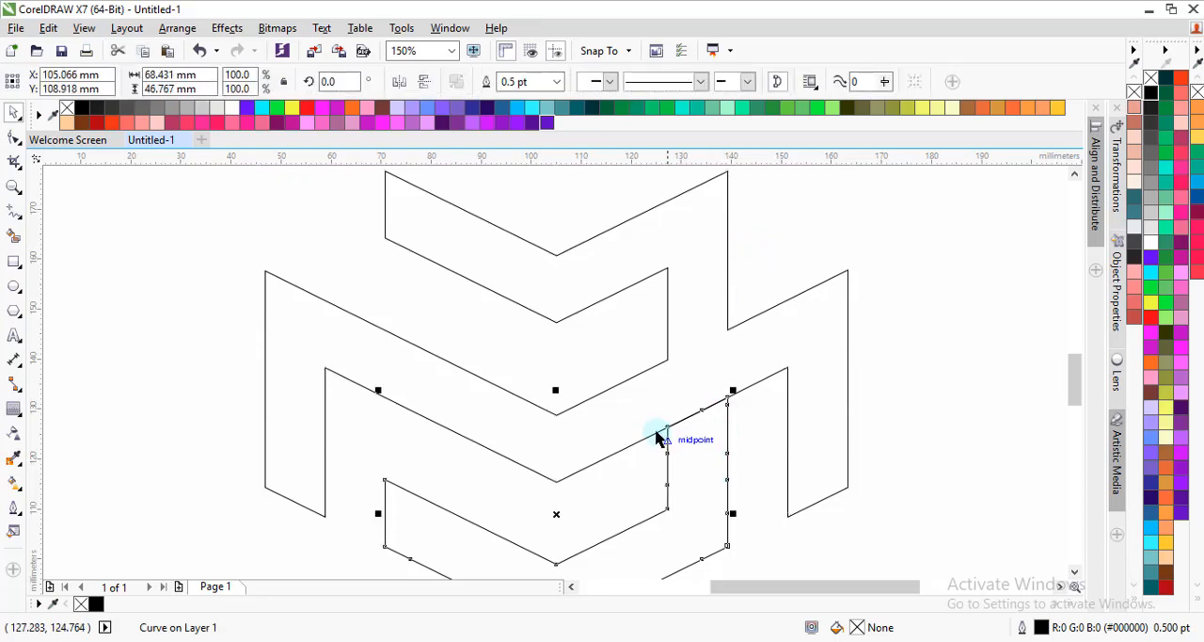
{"action": "left_click", "coordinate": [634, 422], "text": "shift"}
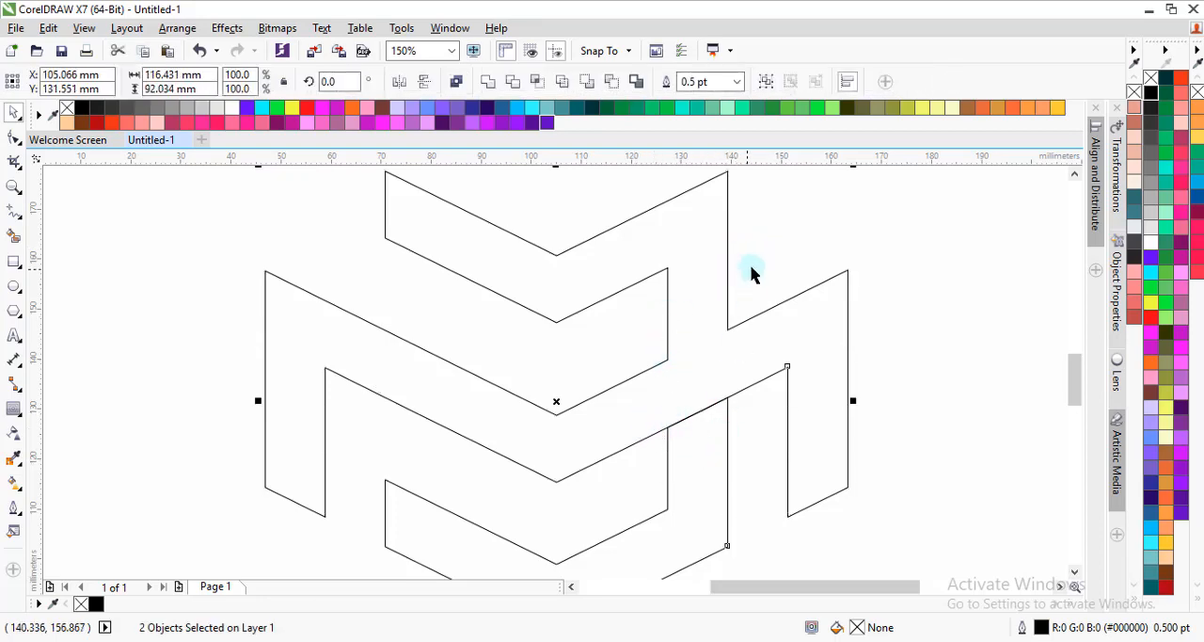
{"action": "left_click", "coordinate": [705, 282]}
{"action": "scroll", "coordinate": [679, 273], "scroll_direction": "down", "scroll_amount": 1}
{"action": "key", "text": "ctrl+z"}
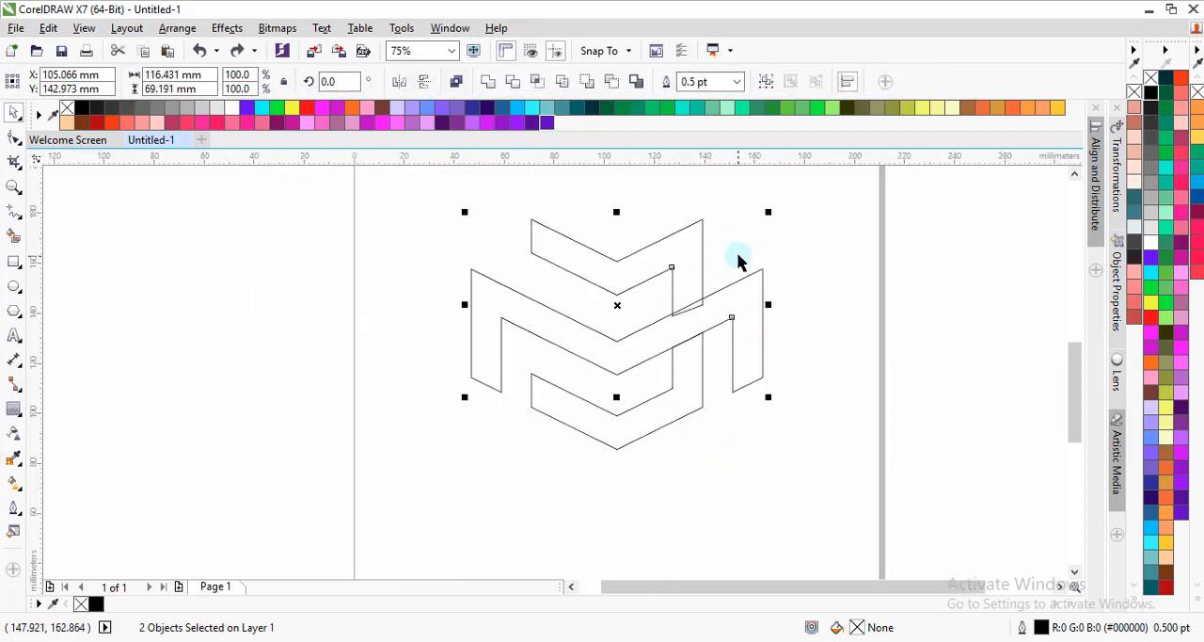
{"action": "left_click", "coordinate": [739, 258]}
Step: Move the top hooked shape slightly down, centring it at about Y 157.2 mm, so its bar overlaps the wide chevron more
{"action": "scroll", "coordinate": [679, 268], "scroll_direction": "up", "scroll_amount": 1}
{"action": "left_click", "coordinate": [662, 268]}
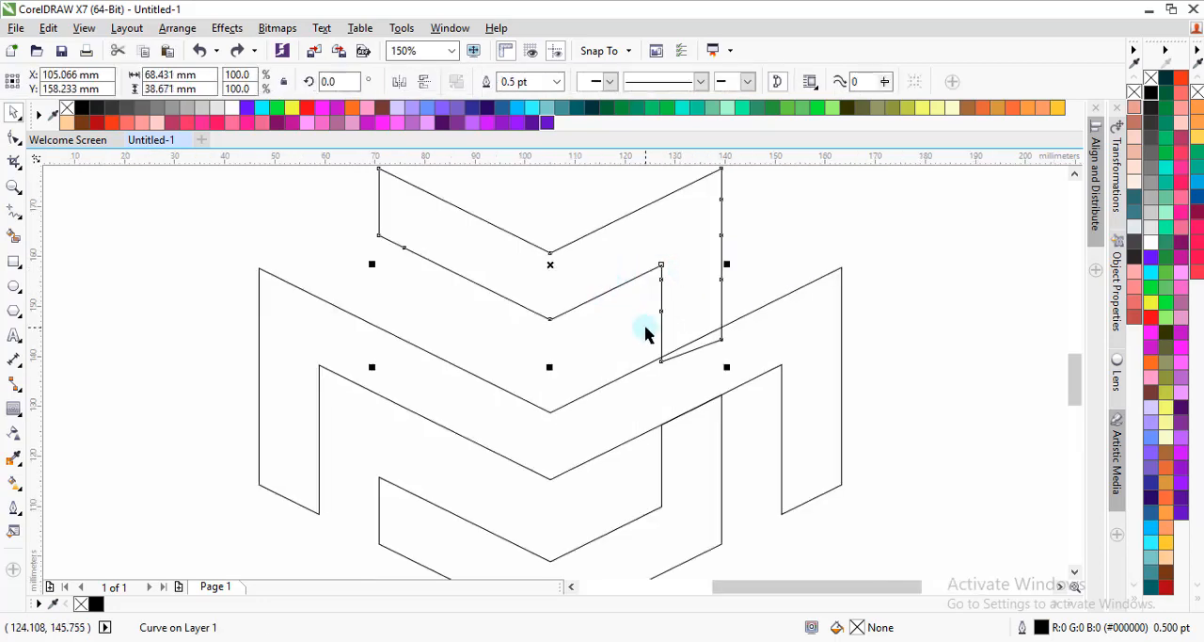
{"action": "scroll", "coordinate": [653, 337], "scroll_direction": "up", "scroll_amount": 1}
{"action": "scroll", "coordinate": [649, 358], "scroll_direction": "down", "scroll_amount": 1}
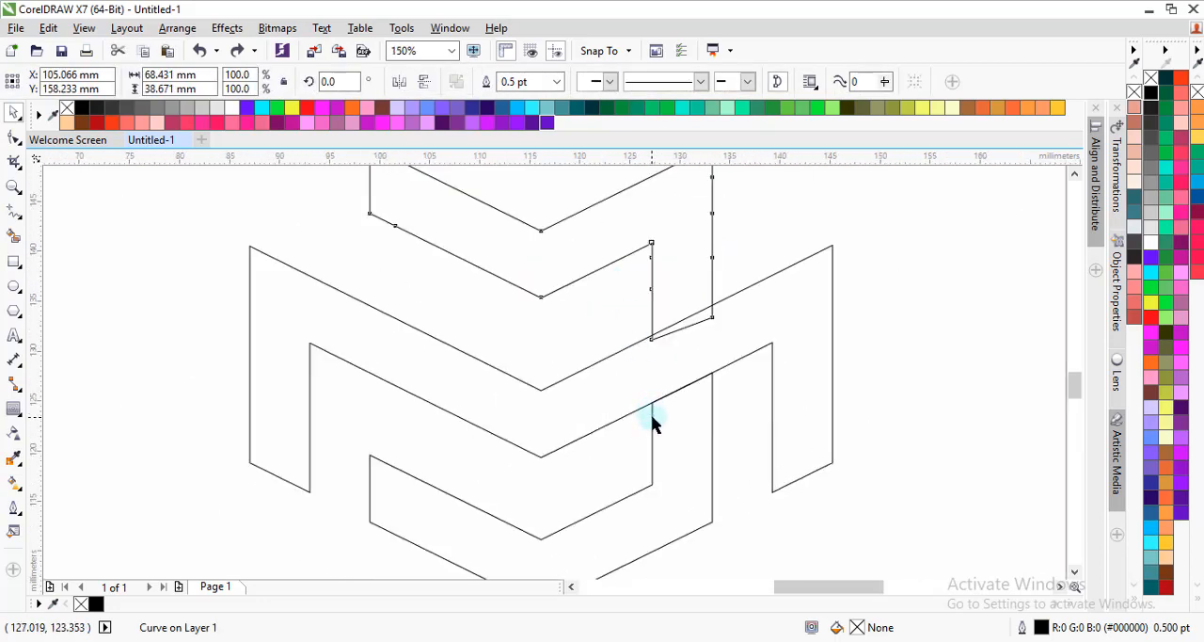
{"action": "scroll", "coordinate": [649, 414], "scroll_direction": "up", "scroll_amount": 1}
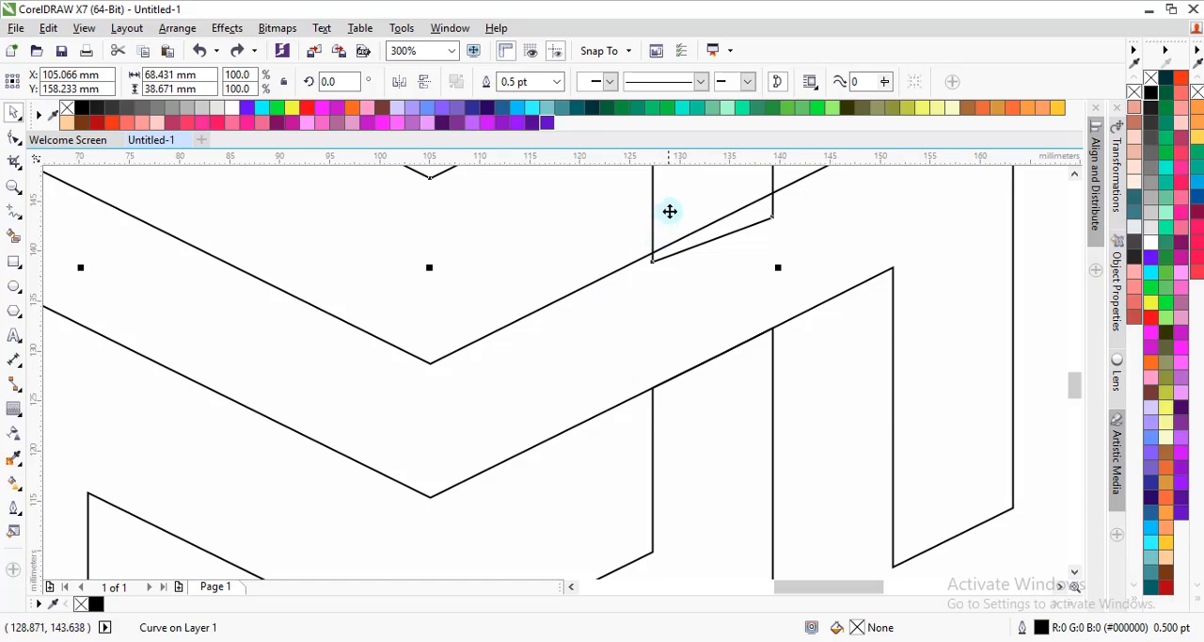
{"action": "left_click_drag", "start_coordinate": [670, 211], "coordinate": [669, 223]}
Step: Weld the lowered top hooked shape and the wide middle chevron into a single curve
{"action": "scroll", "coordinate": [653, 255], "scroll_direction": "down", "scroll_amount": 1}
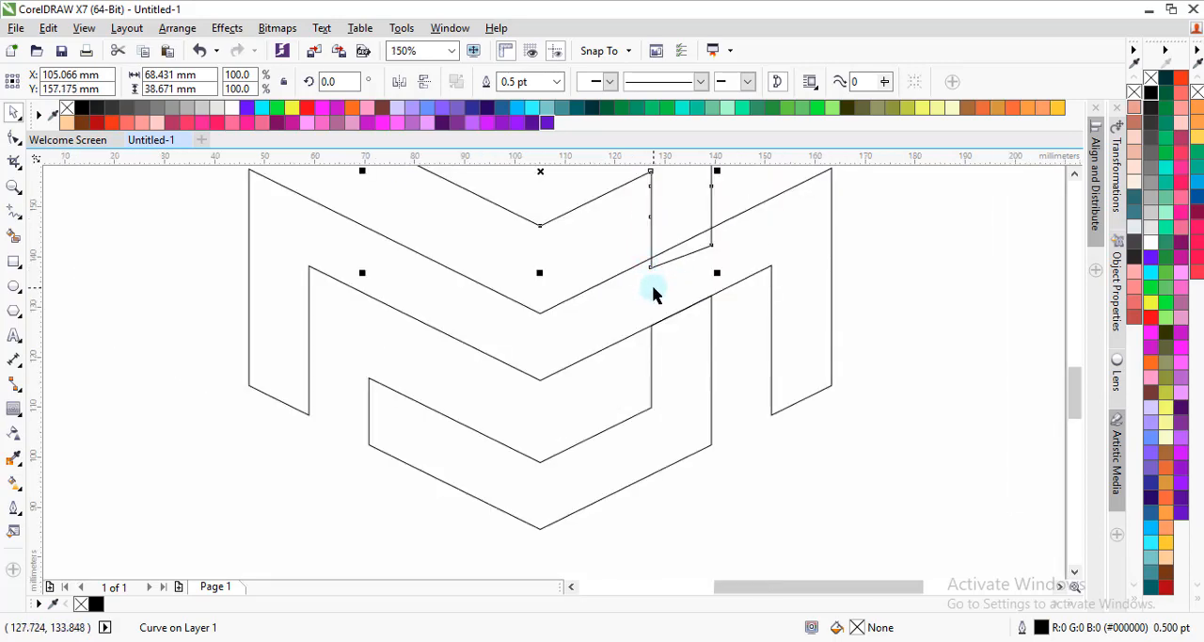
{"action": "left_click", "coordinate": [654, 293], "text": "shift"}
{"action": "left_click", "coordinate": [487, 81]}
{"action": "scroll", "coordinate": [570, 306], "scroll_direction": "down", "scroll_amount": 1}
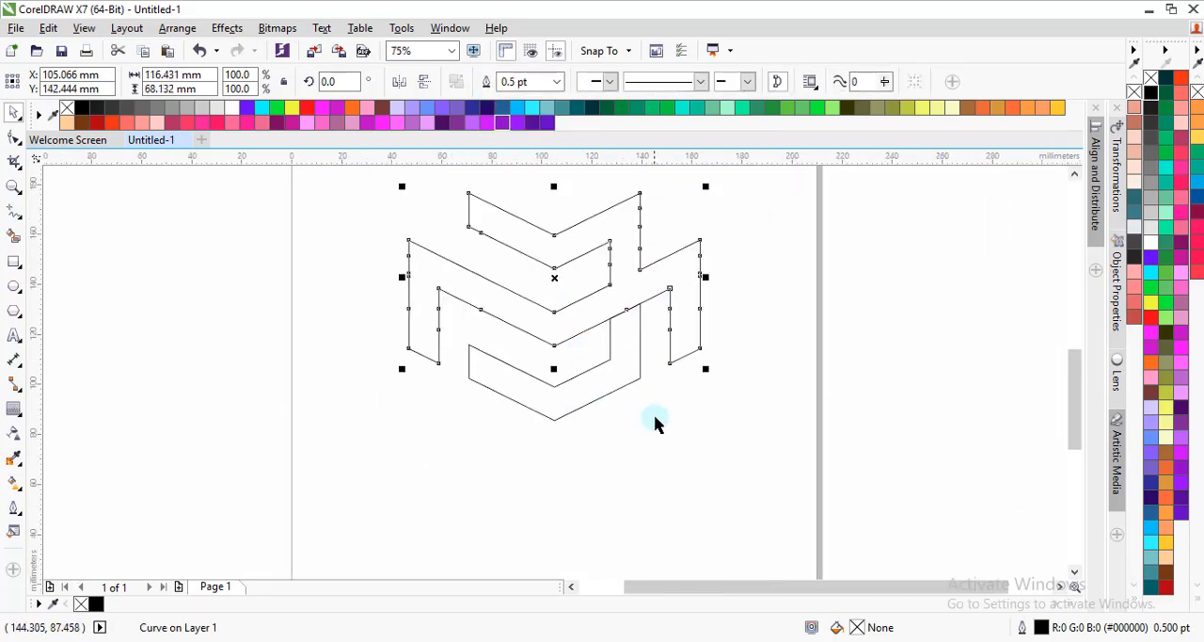
Step: Fill both logo shapes with solid black and remove their outlines
{"action": "left_click", "coordinate": [656, 423]}
{"action": "scroll", "coordinate": [573, 343], "scroll_direction": "down", "scroll_amount": 1}
{"action": "scroll", "coordinate": [491, 246], "scroll_direction": "up", "scroll_amount": 1}
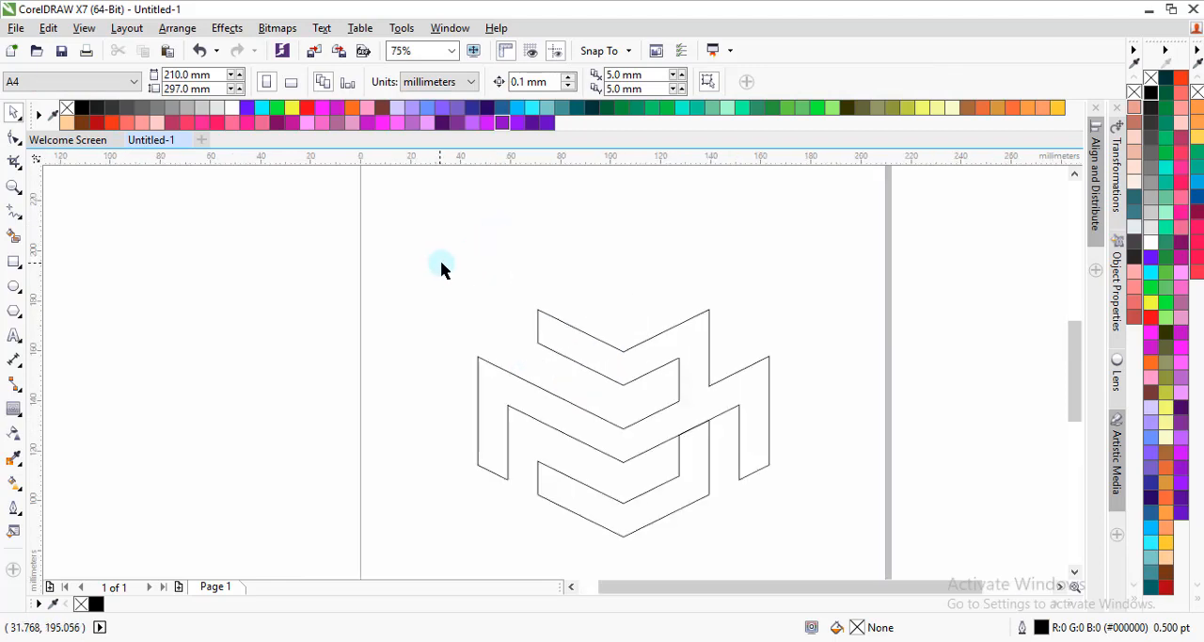
{"action": "mouse_move", "coordinate": [418, 267]}
{"action": "left_mouse_down"}
{"action": "mouse_move", "coordinate": [811, 410]}
{"action": "mouse_move", "coordinate": [815, 547]}
{"action": "left_mouse_up"}
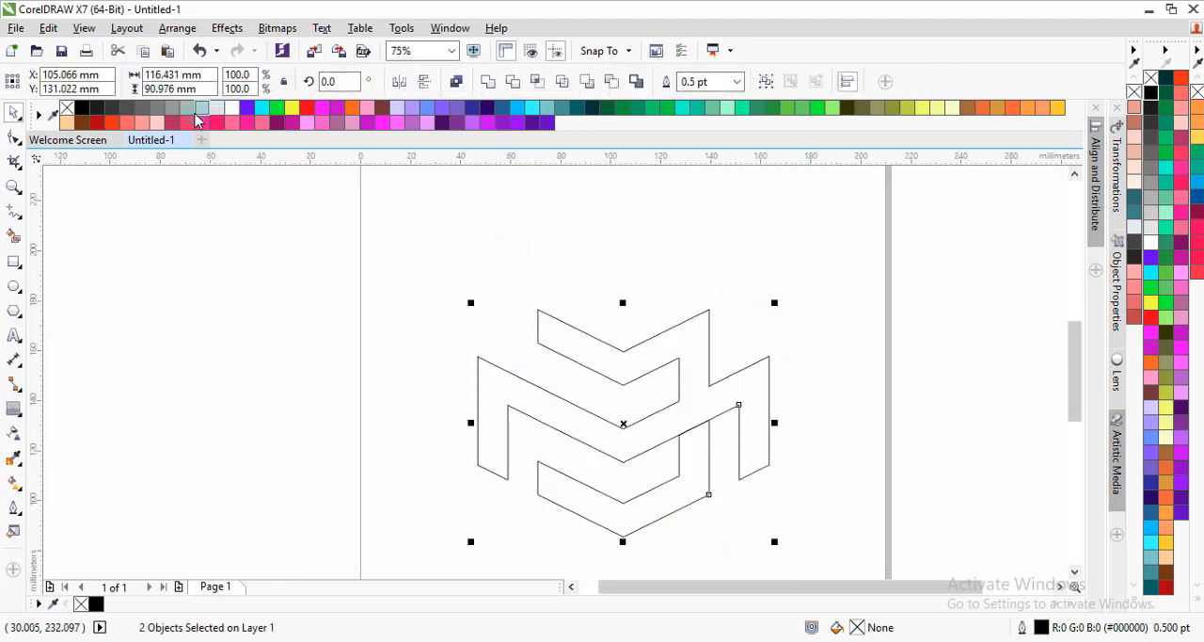
{"action": "left_click", "coordinate": [85, 109]}
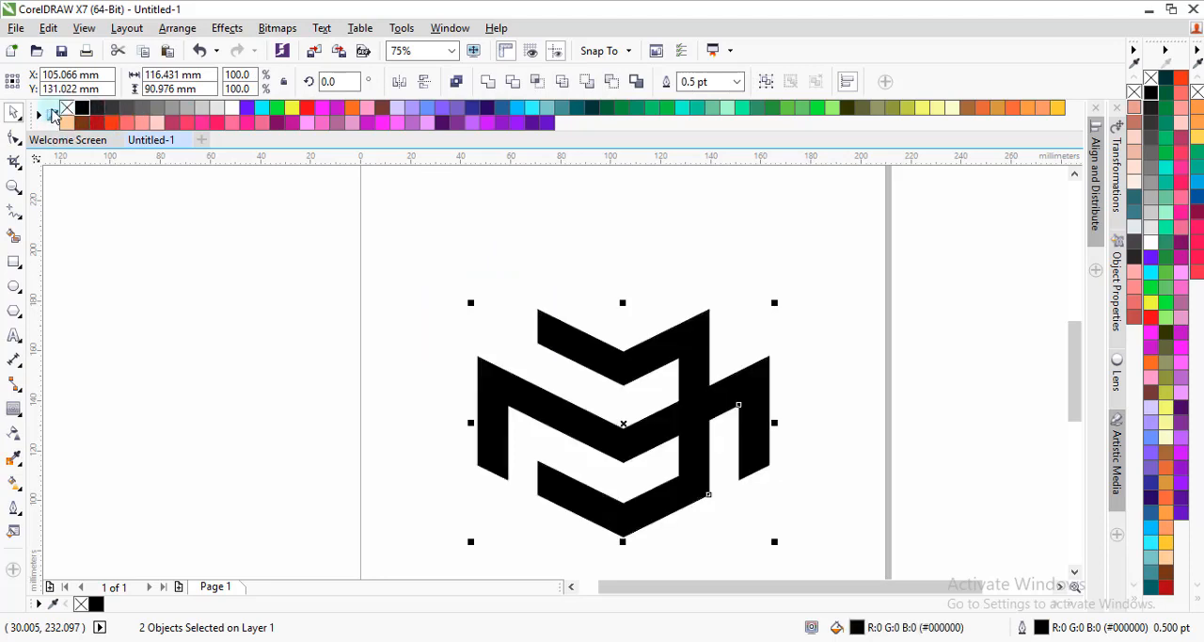
{"action": "right_click", "coordinate": [65, 109]}
{"action": "left_click", "coordinate": [419, 297]}
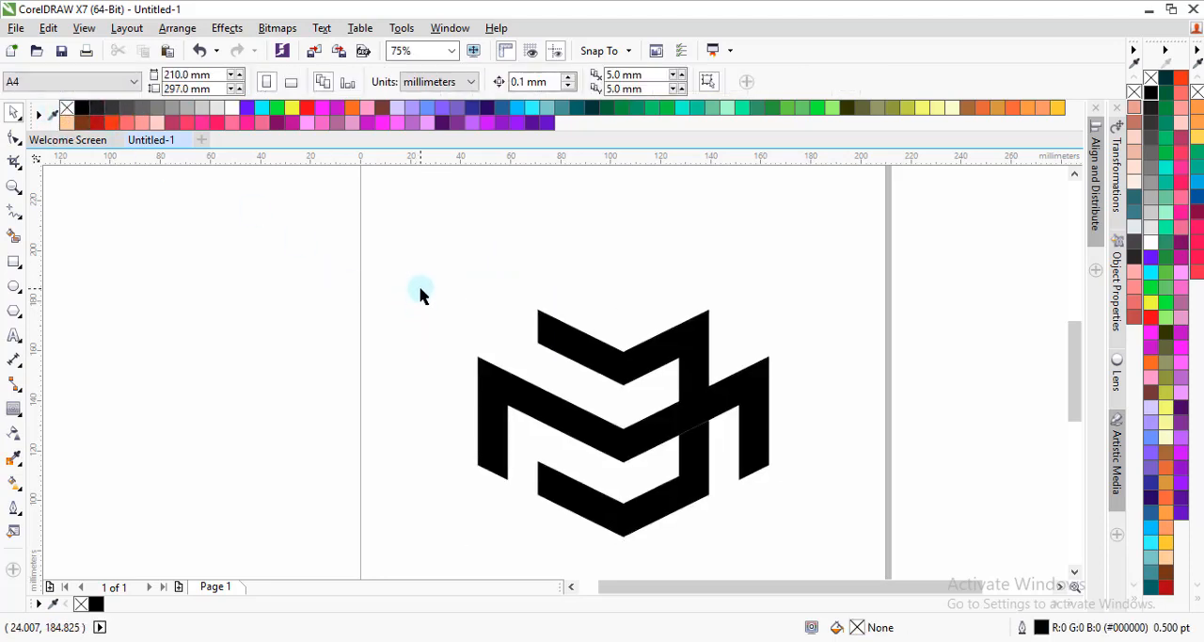
Step: Weld the two black logo shapes into one curve to remove the thin seam between them
{"action": "key", "text": "z"}
{"action": "left_click_drag", "start_coordinate": [402, 262], "coordinate": [832, 554]}
{"action": "key", "text": "space"}
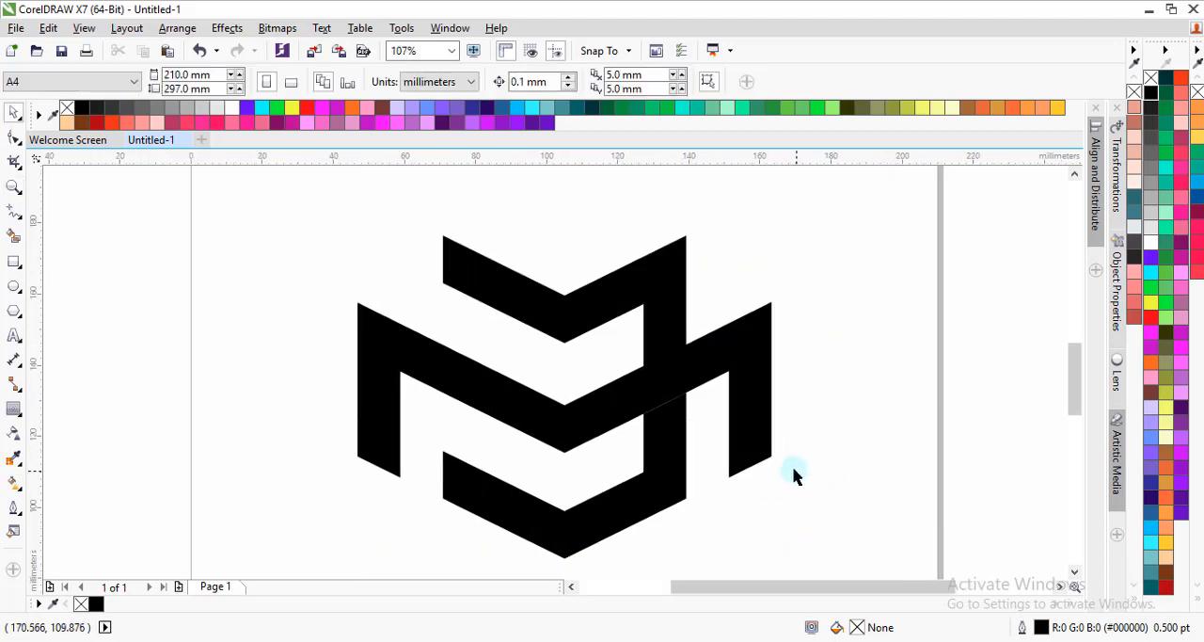
{"action": "left_click", "coordinate": [656, 424]}
{"action": "left_click", "coordinate": [612, 408], "text": "shift"}
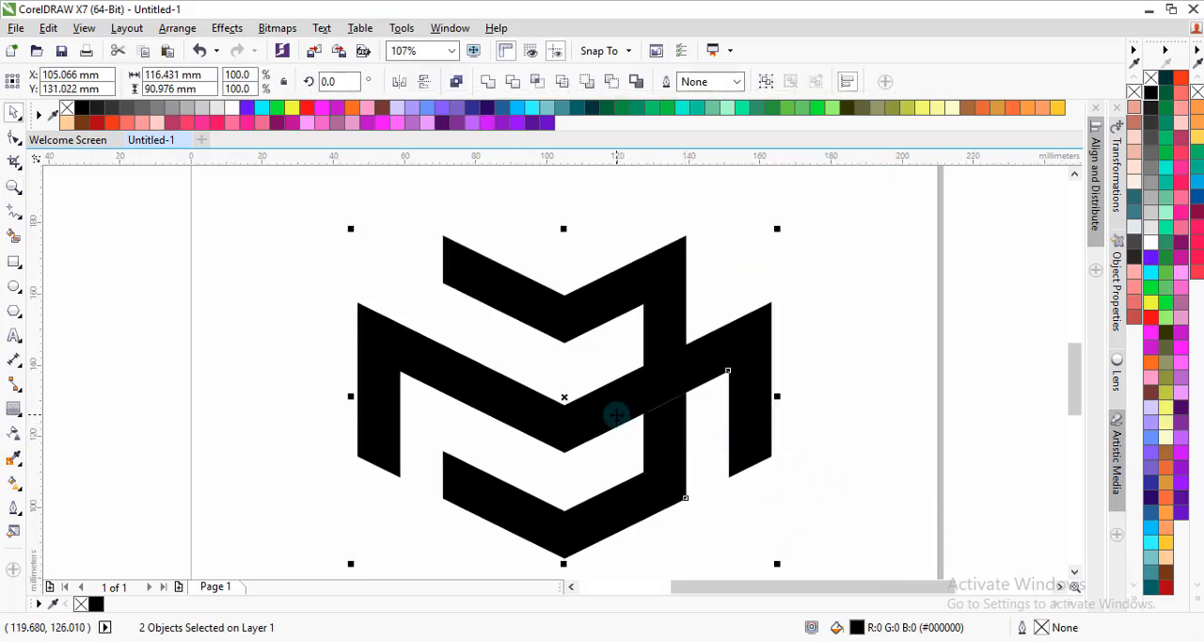
{"action": "left_click", "coordinate": [487, 81]}
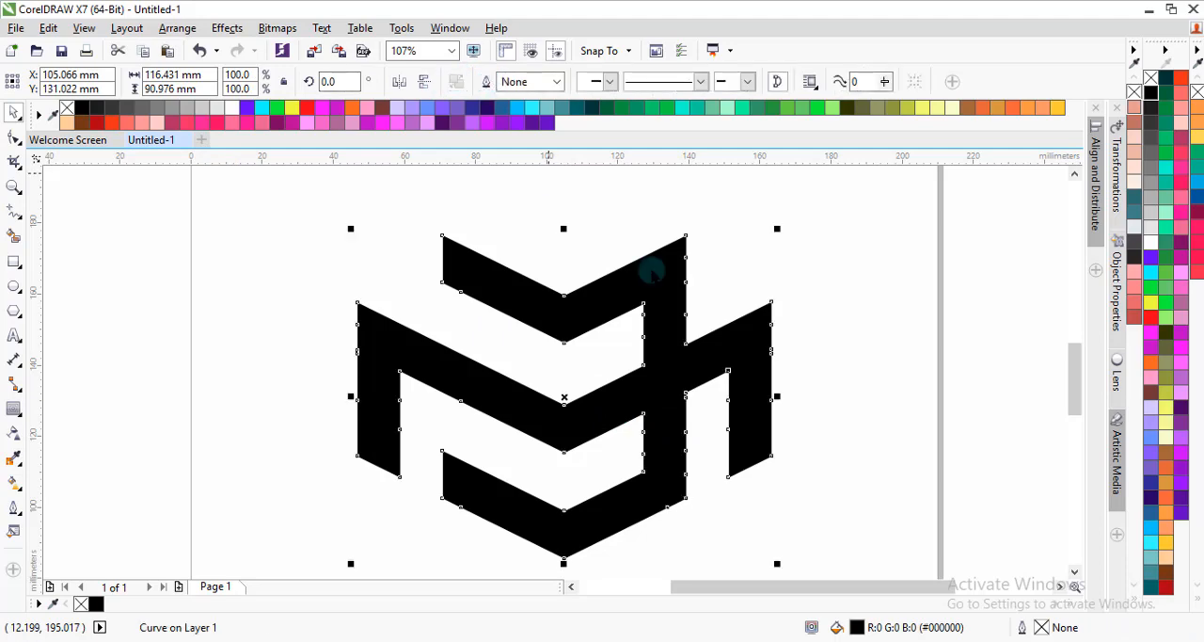
{"action": "left_click", "coordinate": [736, 301]}
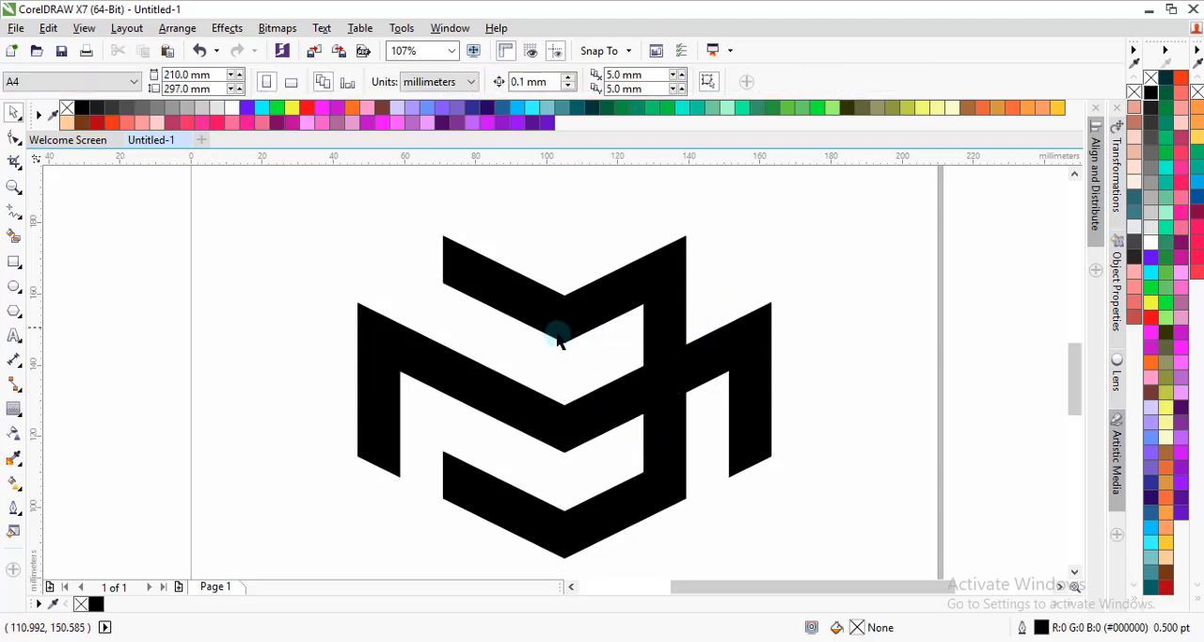
Step: Replace the logo's black fill with the red-orange radial fountain preset with a yellow centre from the Private fills
{"action": "left_click", "coordinate": [440, 382]}
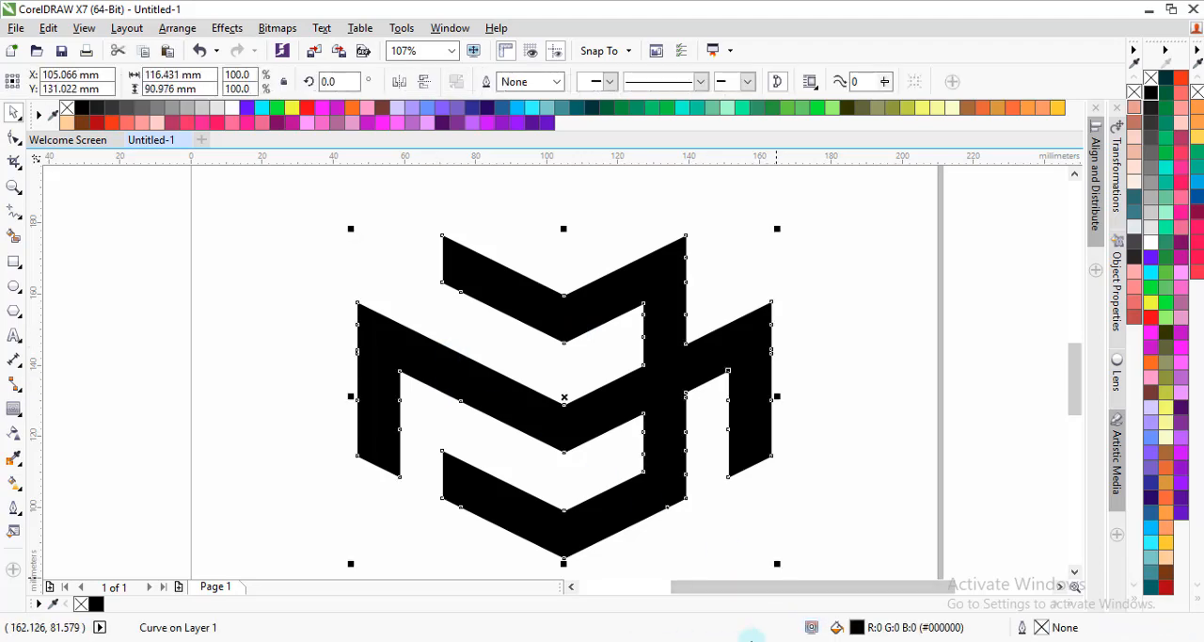
{"action": "double_click", "coordinate": [856, 627]}
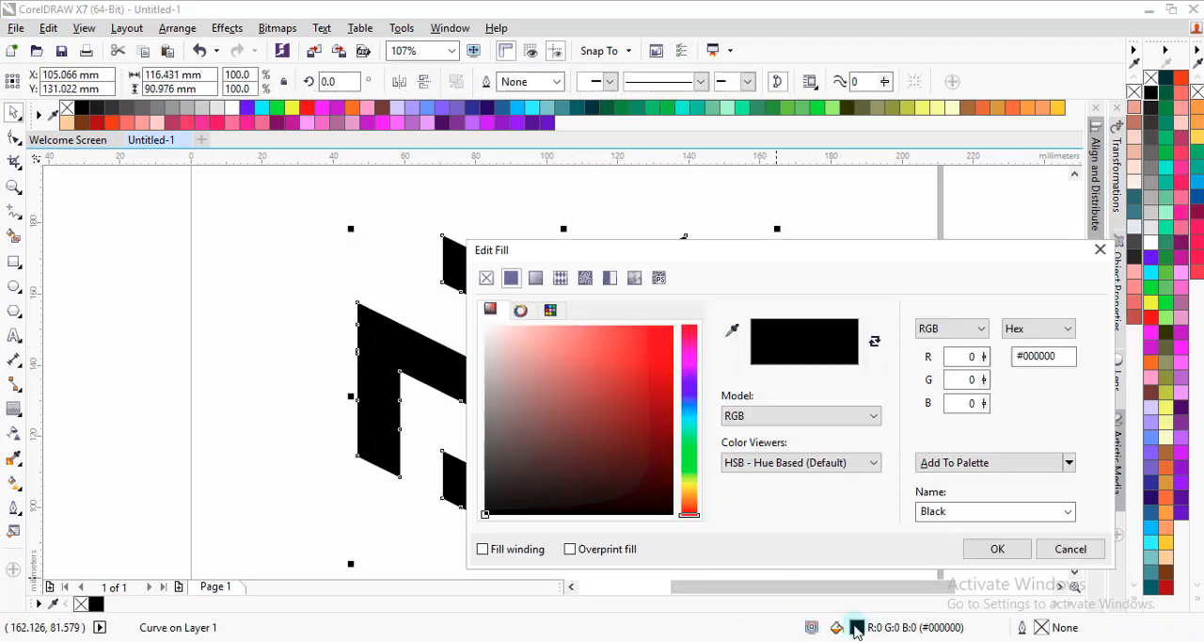
{"action": "left_click", "coordinate": [536, 279]}
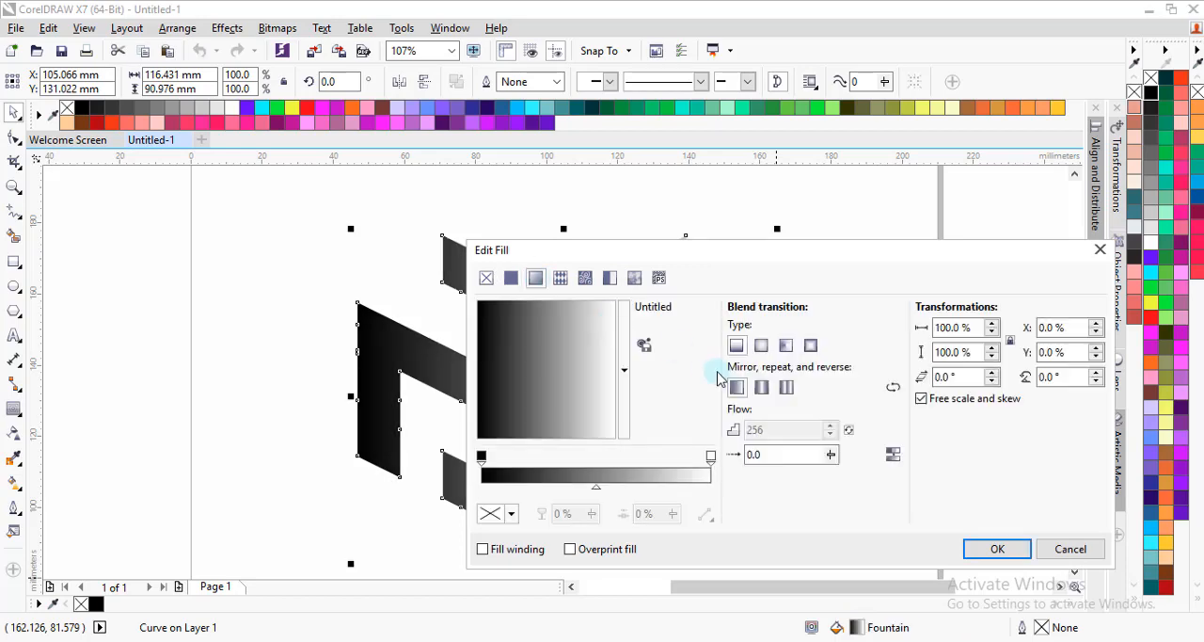
{"action": "left_click", "coordinate": [624, 372]}
{"action": "left_click", "coordinate": [656, 366]}
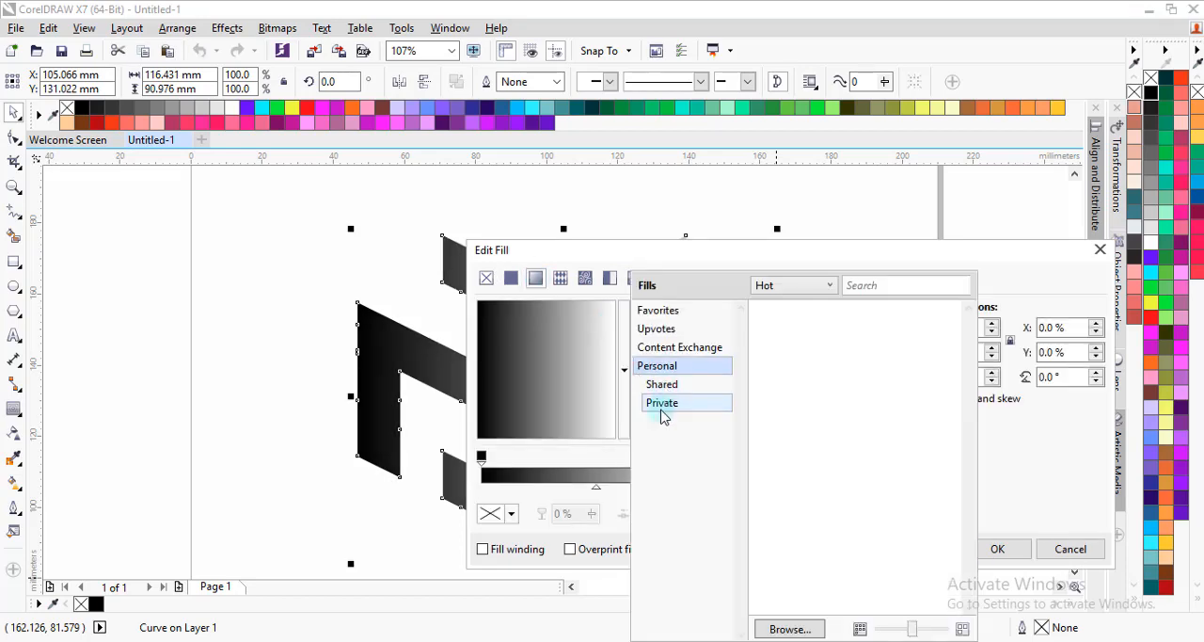
{"action": "left_click", "coordinate": [661, 404]}
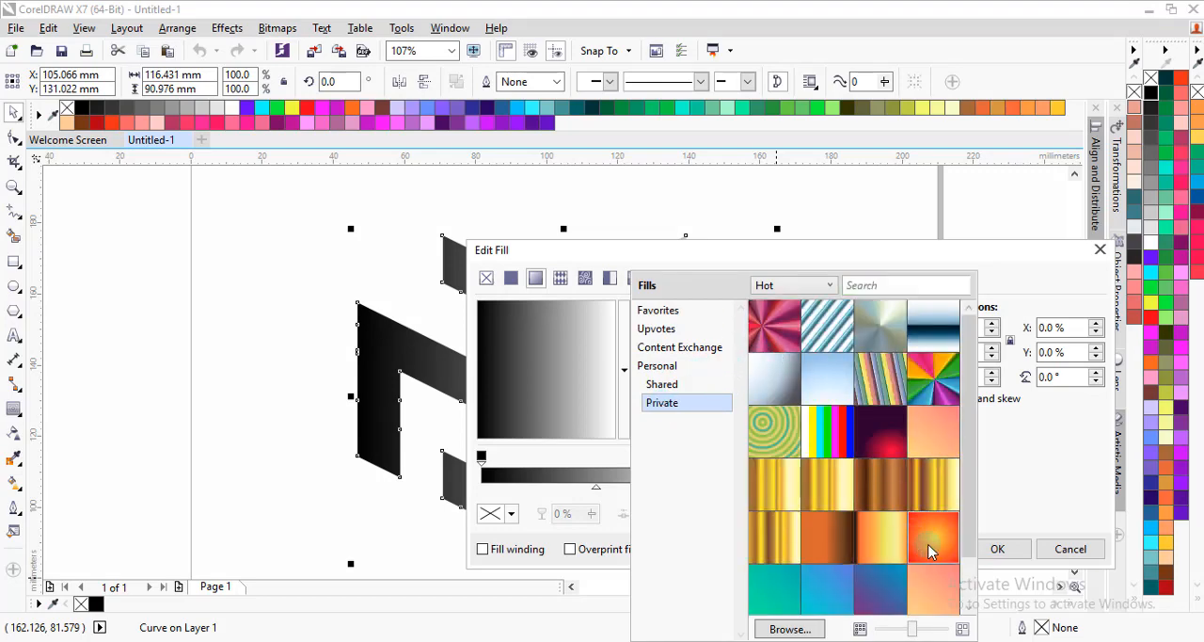
{"action": "mouse_move", "coordinate": [929, 546]}
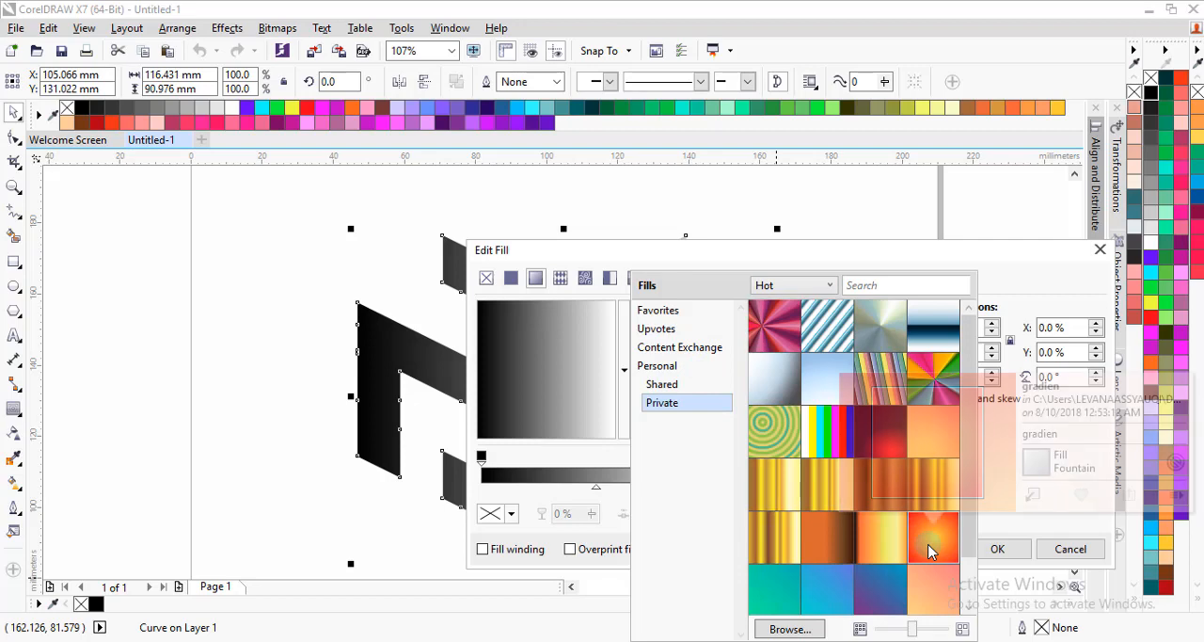
{"action": "left_click", "coordinate": [1033, 495]}
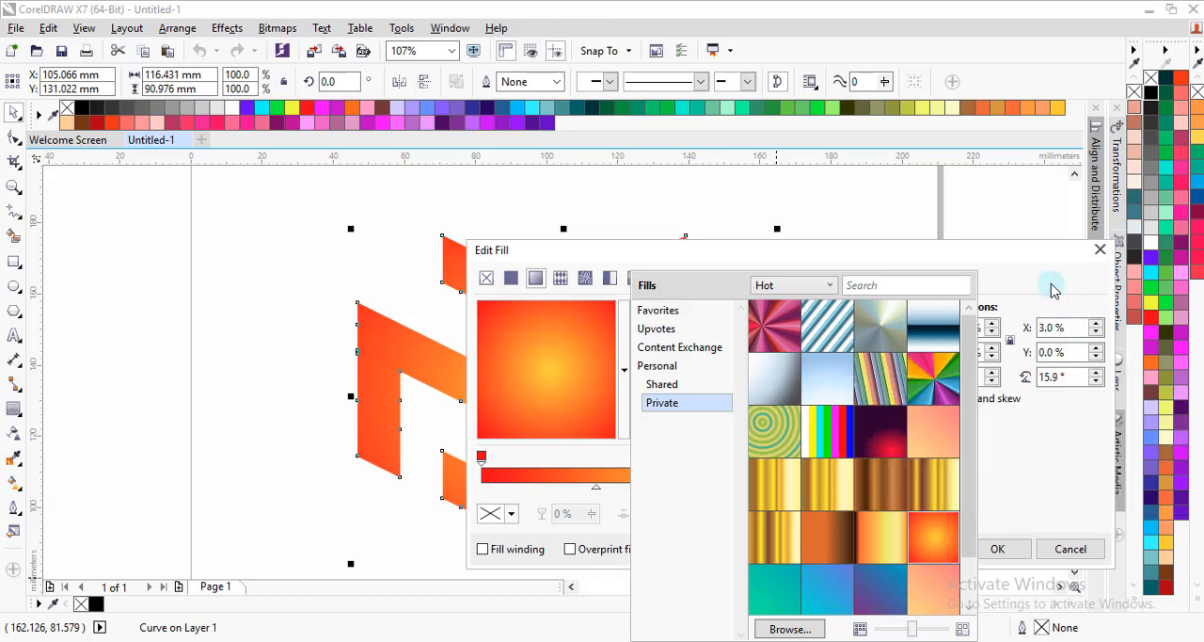
{"action": "left_click", "coordinate": [1031, 465]}
{"action": "left_click", "coordinate": [1002, 549]}
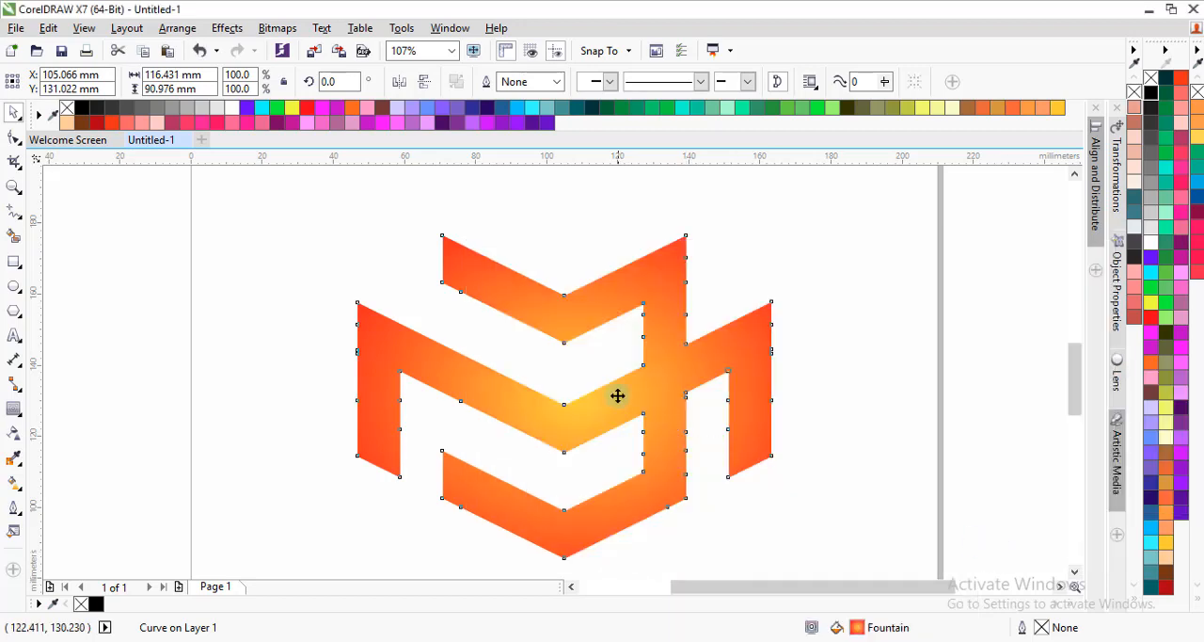
Step: Move the radial fill's yellow centre slightly down and left onto the point of the wide middle chevron with the Interactive Fill tool
{"action": "scroll", "coordinate": [579, 362], "scroll_direction": "down", "scroll_amount": 1}
{"action": "scroll", "coordinate": [578, 392], "scroll_direction": "up", "scroll_amount": 1}
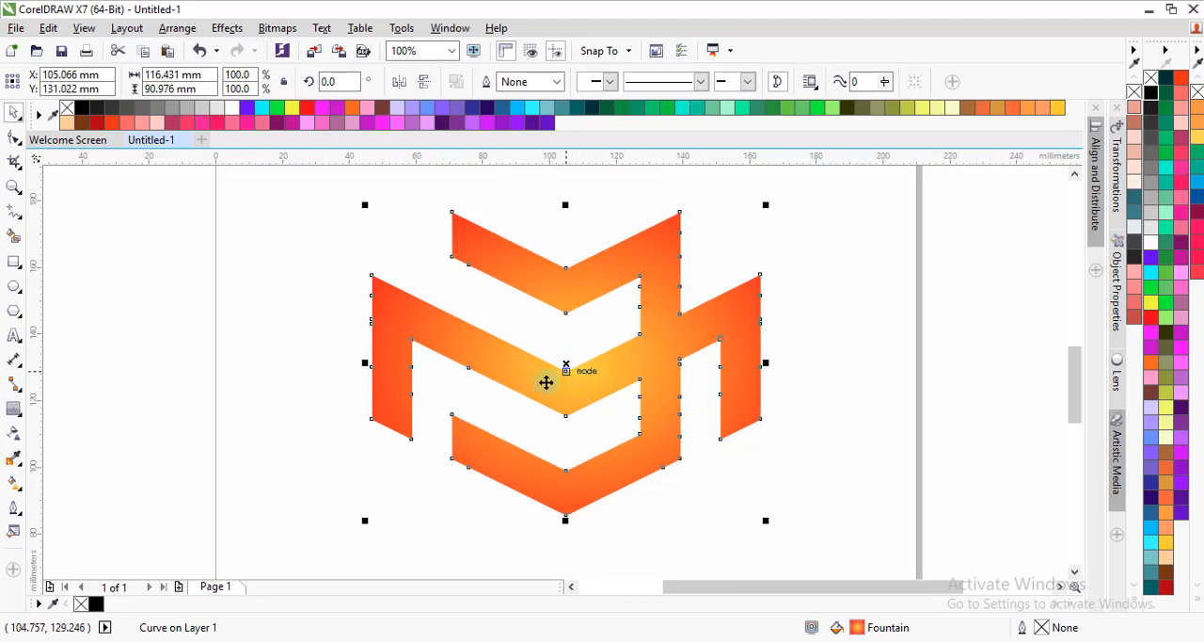
{"action": "left_click", "coordinate": [13, 481]}
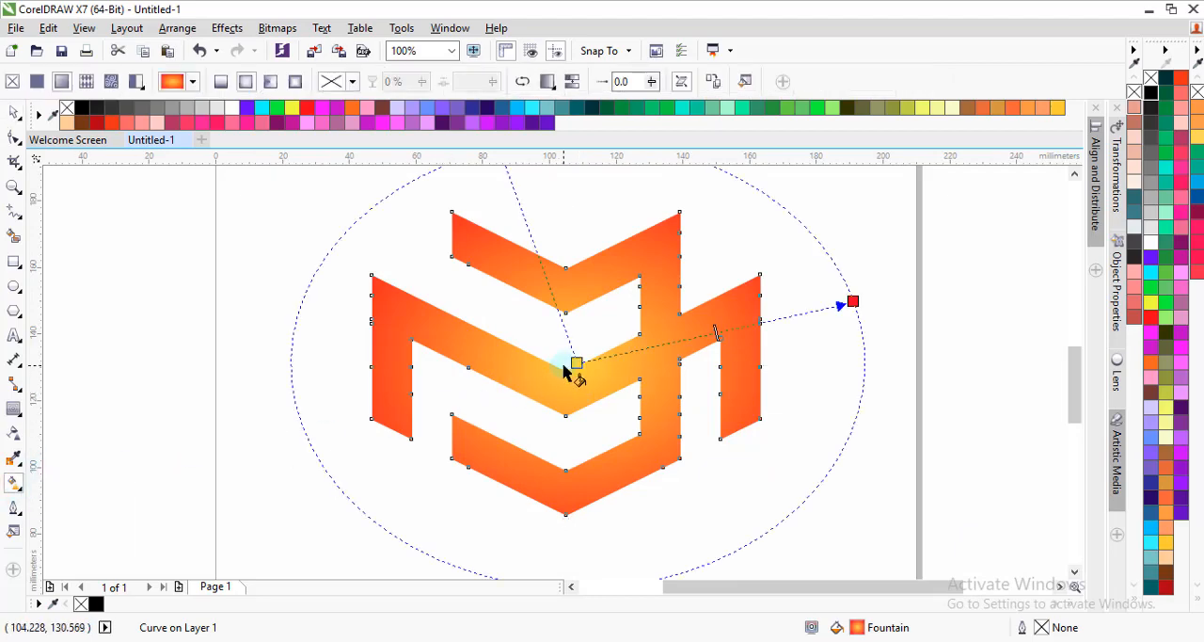
{"action": "left_click_drag", "start_coordinate": [576, 361], "coordinate": [561, 382]}
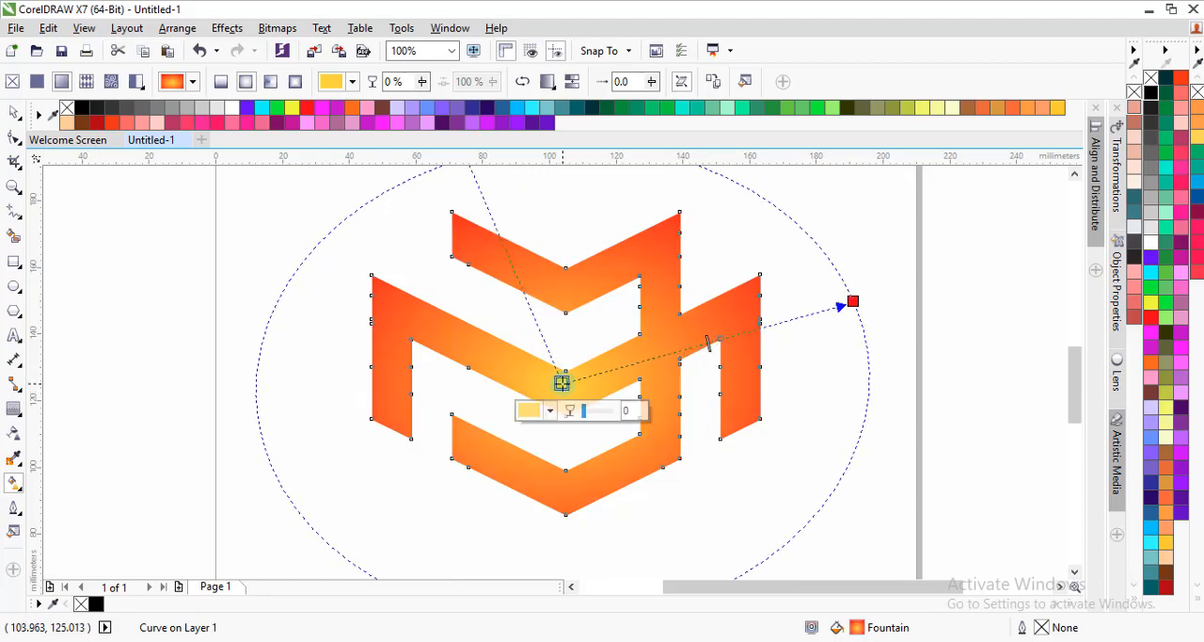
{"action": "left_click", "coordinate": [14, 113]}
{"action": "left_click", "coordinate": [257, 294]}
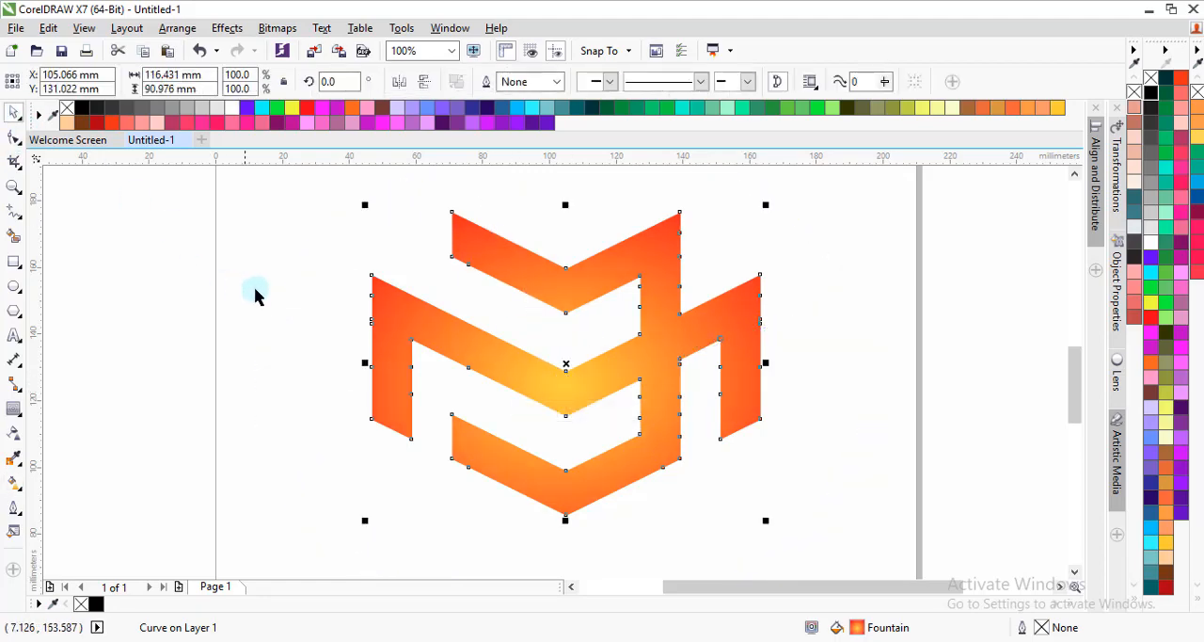